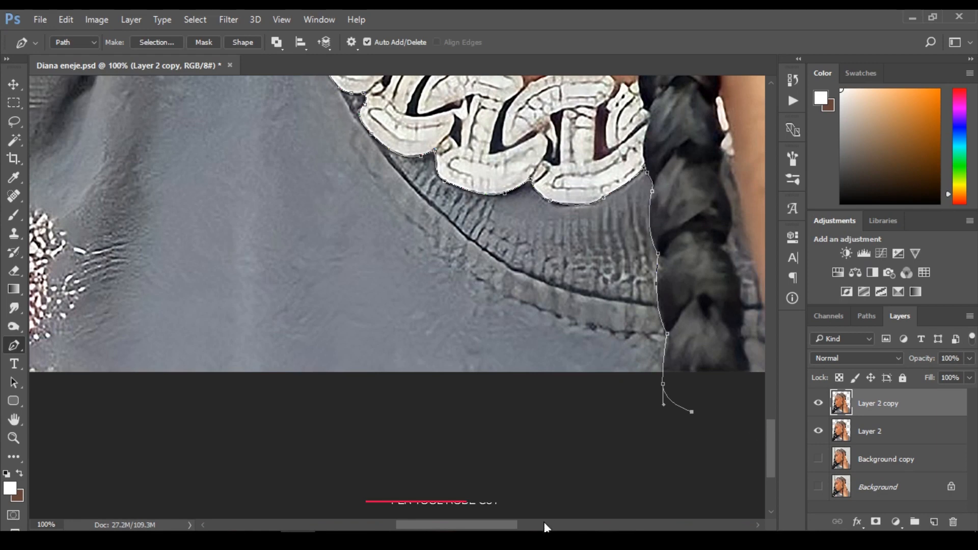
scroll(550, 526, right, 5)
drag(548, 441, 551, 453)
key(ctrl+z)
drag(511, 399, 544, 378)
key(ctrl+z)
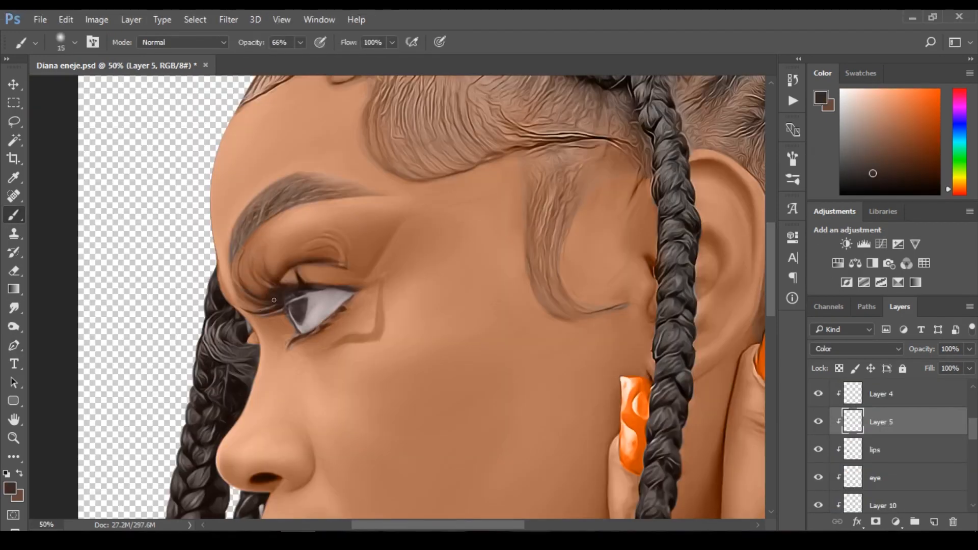
- Sample the orange from the fingernail and create a layer named "make up" with the Color blend mode
alt+click(641, 403)
click(934, 522)
double_click(889, 424)
text(make up)
key(Return)
click(856, 349)
click(829, 331)
- Paint orange liner on the make up layer around the outer eye corner and along the eyelid crease
drag(379, 331, 382, 288)
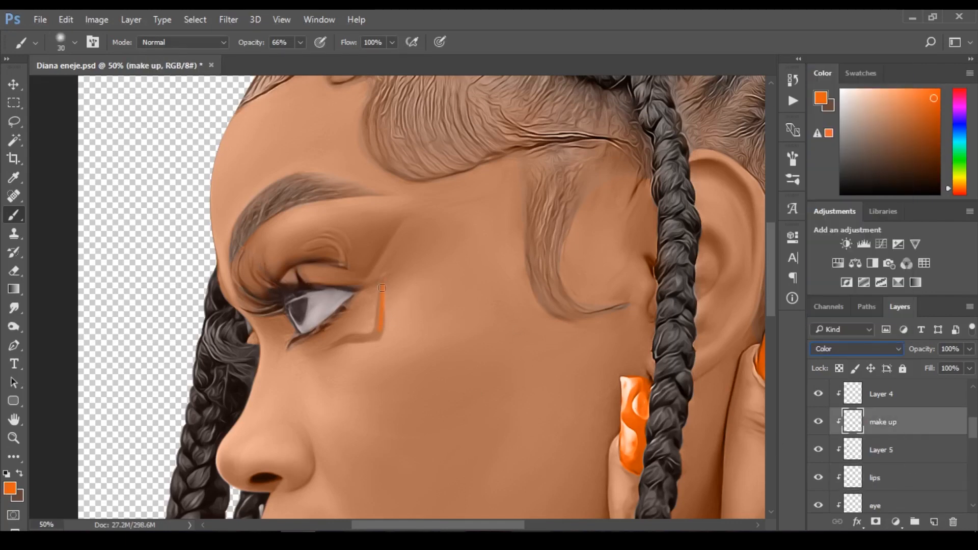
scroll(867, 433, down, 5)
click(818, 426)
click(818, 426)
click(881, 422)
scroll(882, 433, up, 5)
click(883, 402)
drag(305, 248, 343, 263)
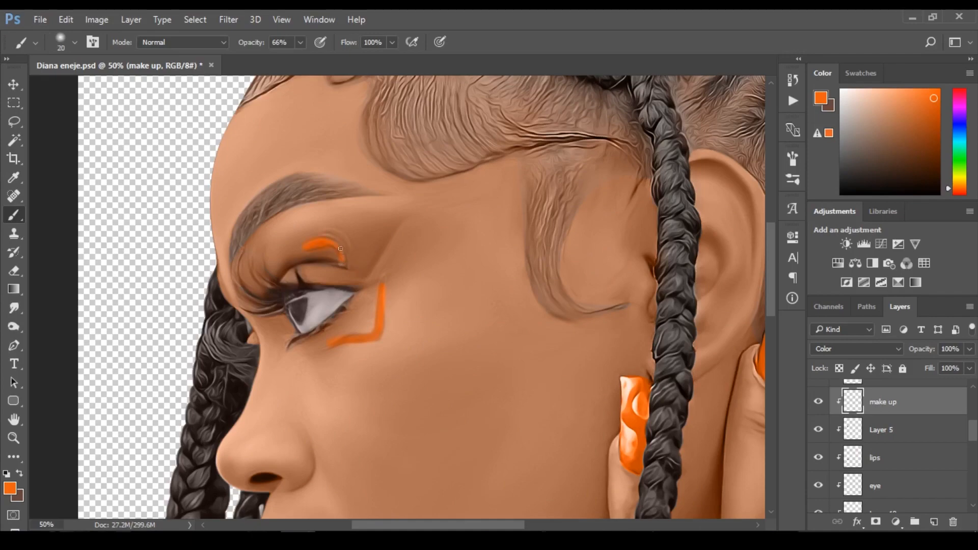
- Switch to the Eraser, check the painted eye make-up and save the document
key(e)
key(ctrl+minus)
key(ctrl+minus)
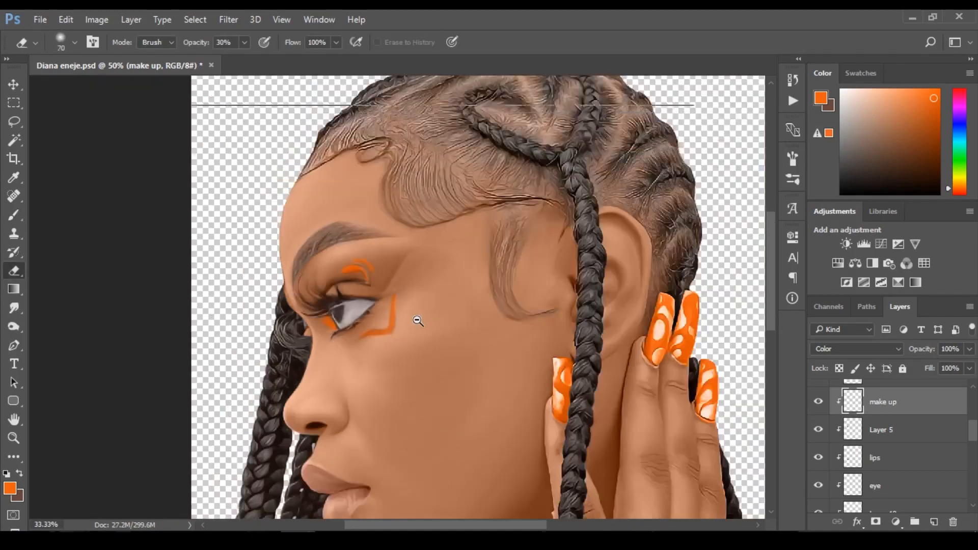
ctrl+click(386, 361)
key(ctrl+s)
- Add a new layer above make up, sample a colour from the face for the Brush and greatly enlarge the brush
click(934, 522)
scroll(866, 453, down, 4)
click(818, 426)
key(b)
alt+click(337, 276)
click(818, 426)
key(])
key(])
key(])
key(])
key(])
key(])
key(])
key(])
key(])
key(])
key(])
key(])
key(])
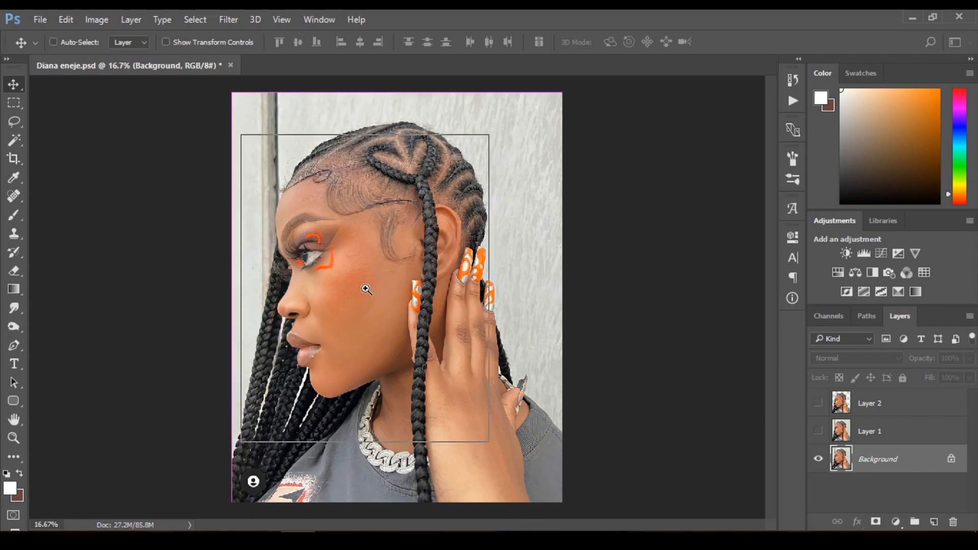
ctrl+click(366, 292)
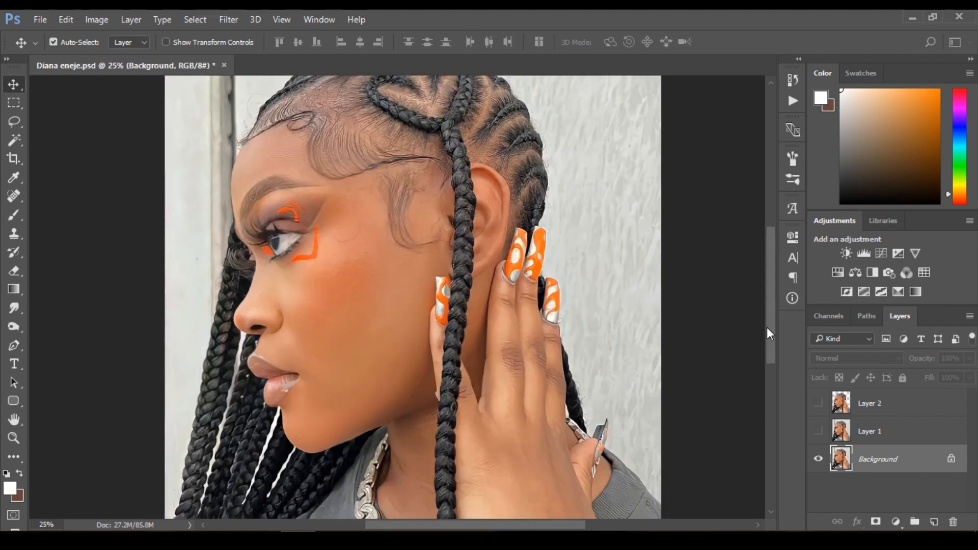
mouse_move(768, 328)
mouse_down()
mouse_move(771, 367)
mouse_move(771, 343)
mouse_up()
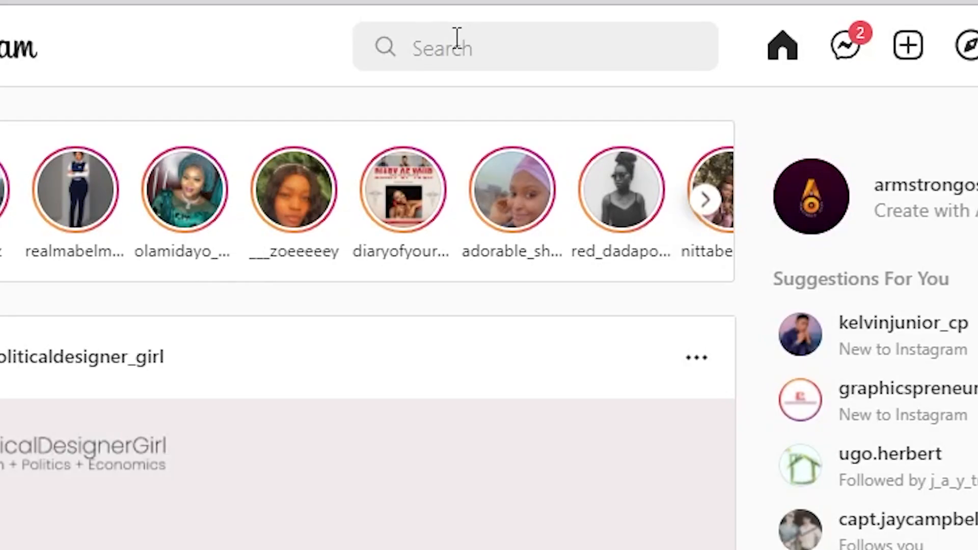
- Switch to Instagram, open the fashion model's profile from the recent searches and look through the posts
click(457, 37)
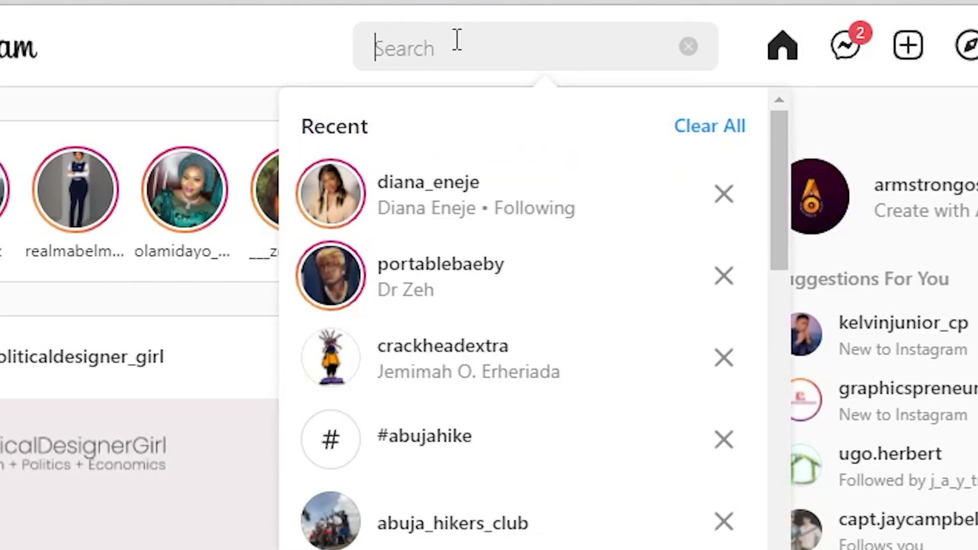
click(405, 221)
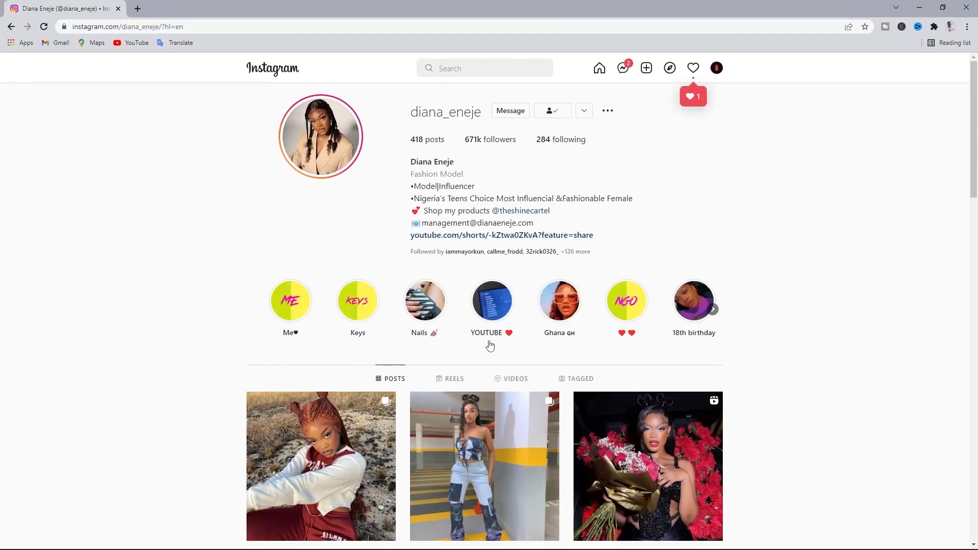
scroll(720, 432, down, 8)
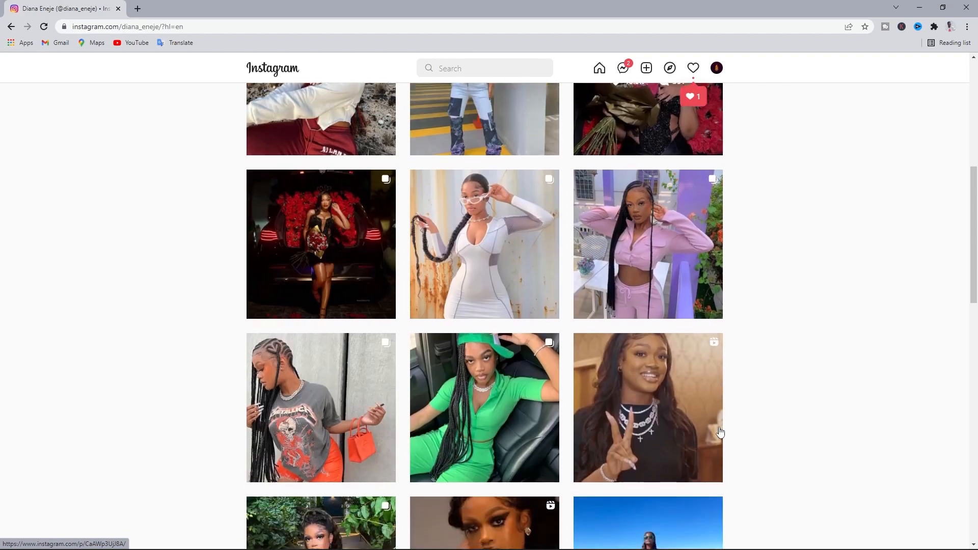
- Open the post with the grey T-shirt and orange handbag and browse through its photos
click(479, 308)
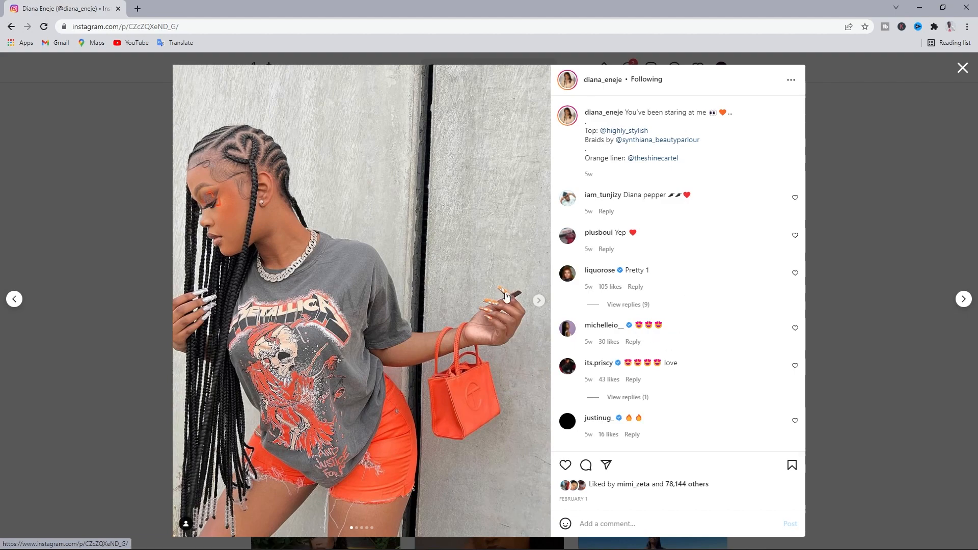
click(538, 302)
click(538, 302)
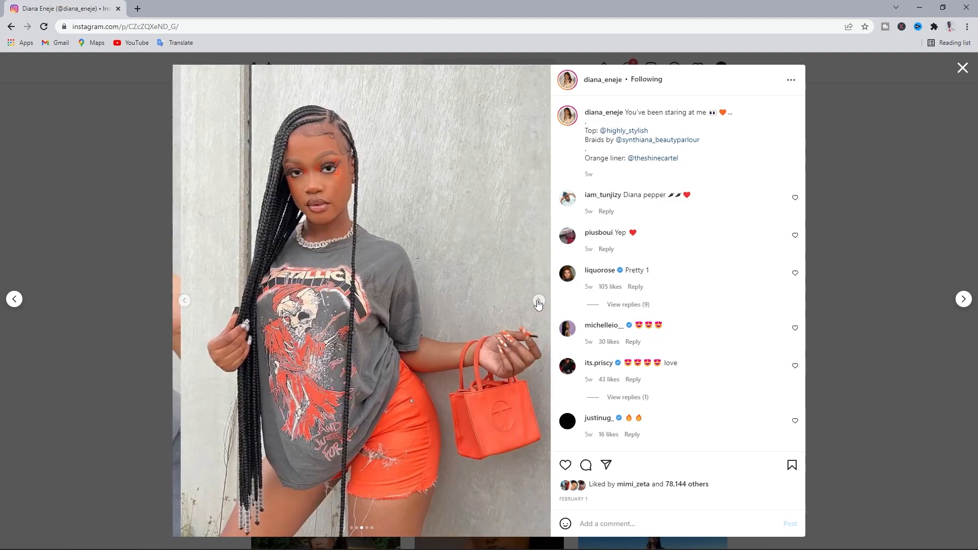
click(538, 302)
click(538, 302)
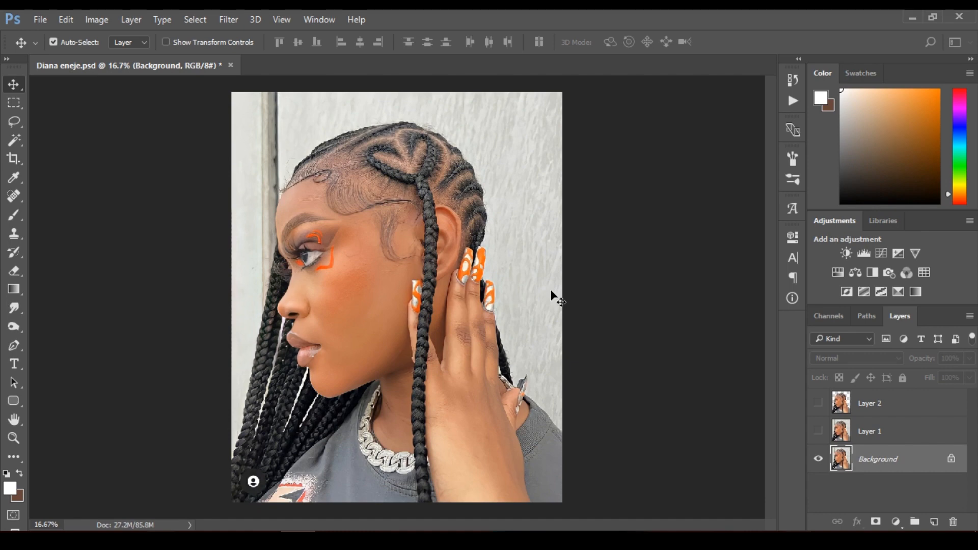
- Select the Spot Healing Brush Tool and duplicate the Background layer
scroll(305, 289, up, 1)
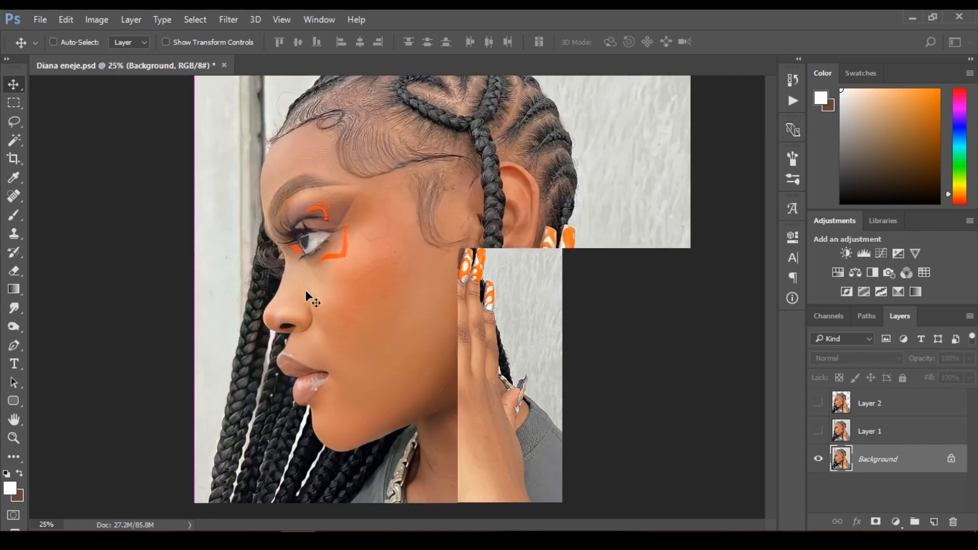
drag(773, 329, 772, 377)
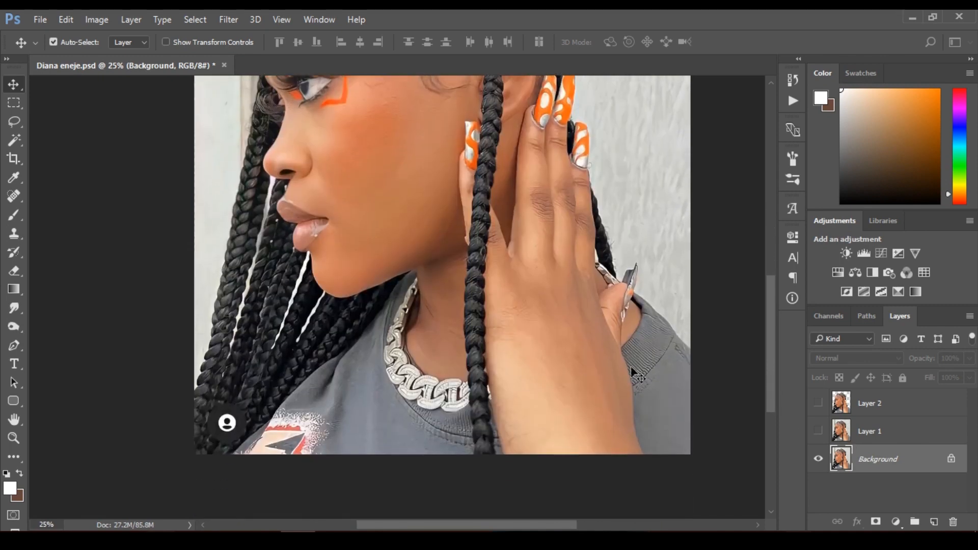
click(12, 196)
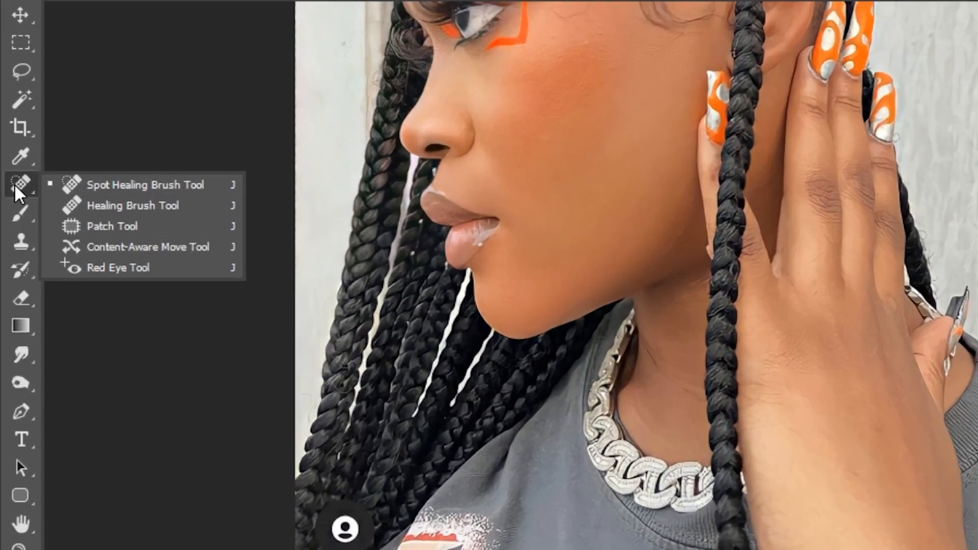
click(82, 184)
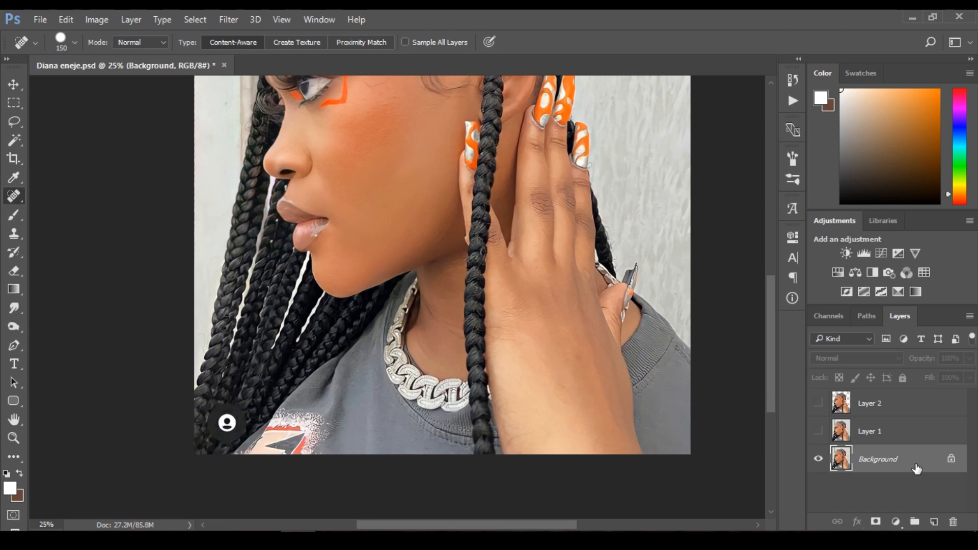
key(ctrl+j)
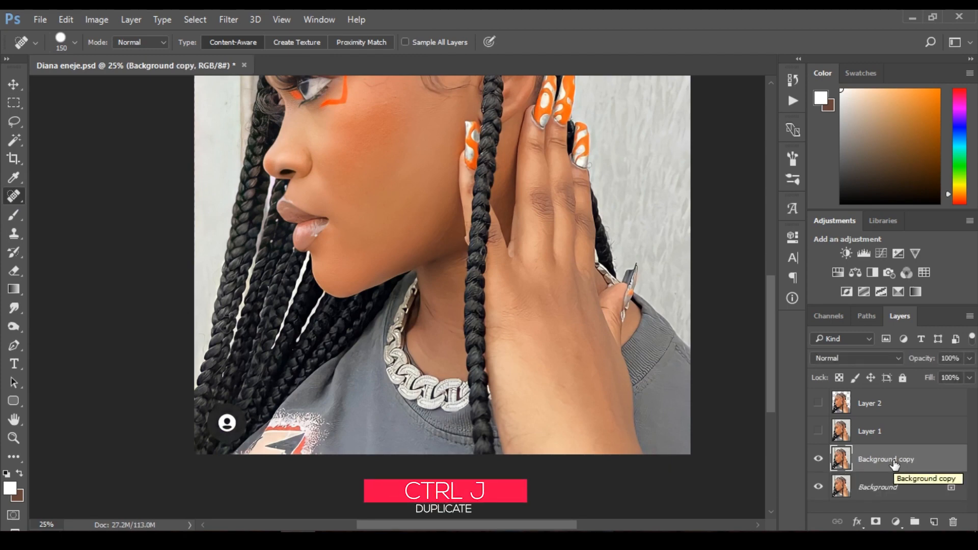
- Enlarge the Spot Healing Brush to 250 and remove the round person icon over the braids and shirt
key(bracketright)
key(bracketright)
key(bracketright)
key(bracketright)
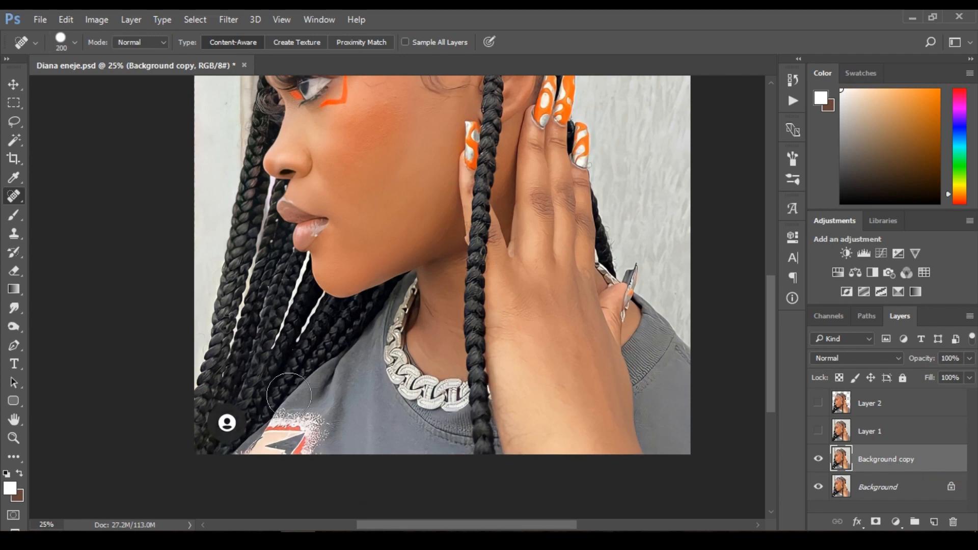
key(bracketleft)
key(bracketleft)
key(bracketright)
click(226, 423)
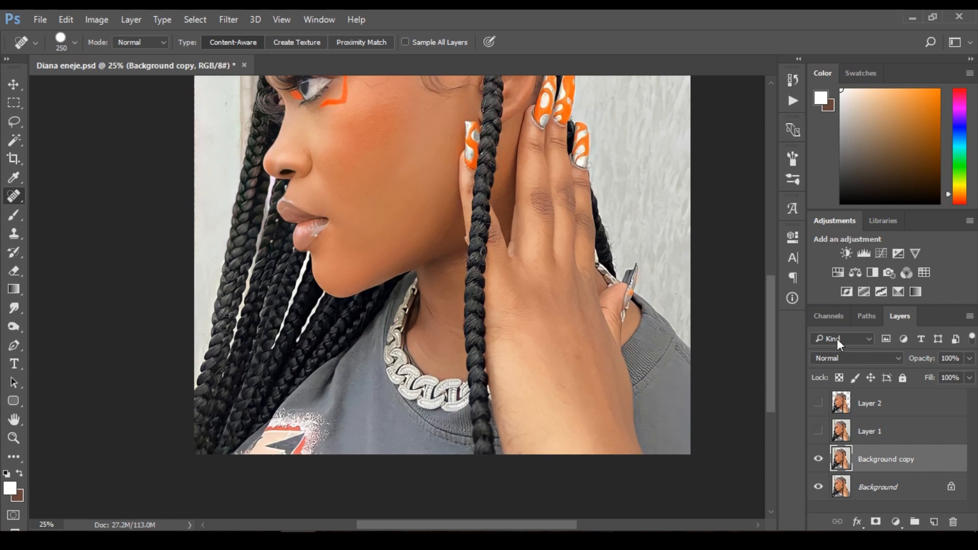
drag(772, 390, 767, 351)
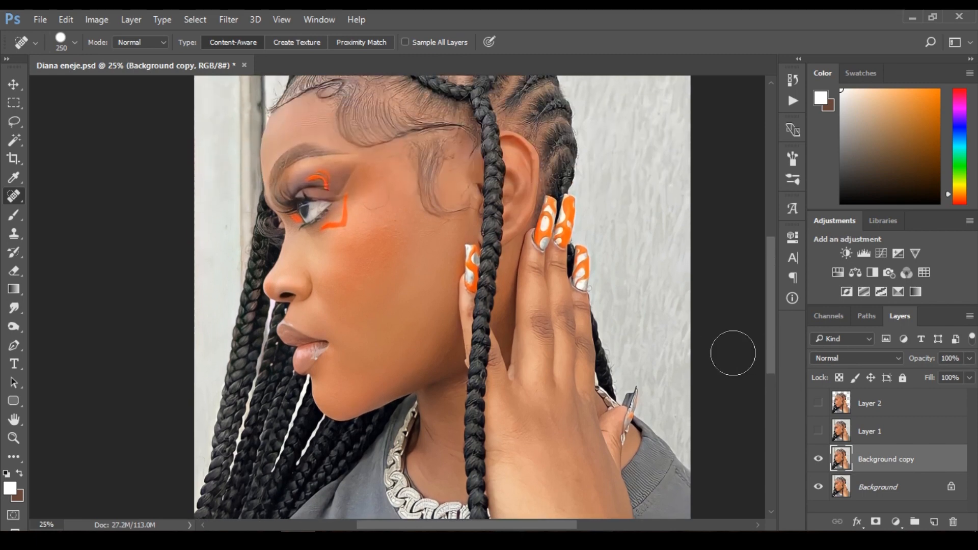
key(bracketleft)
key(bracketleft)
drag(770, 357, 773, 323)
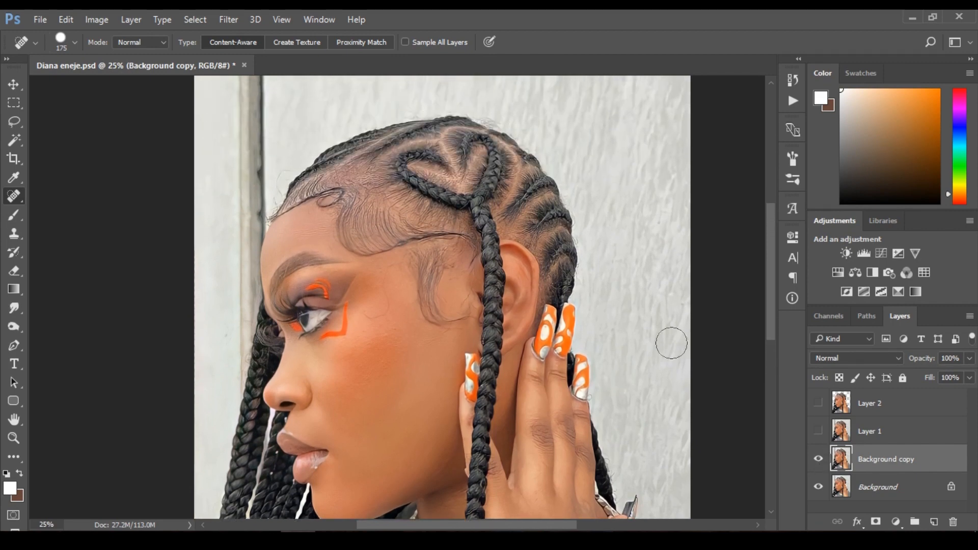
drag(771, 326, 774, 341)
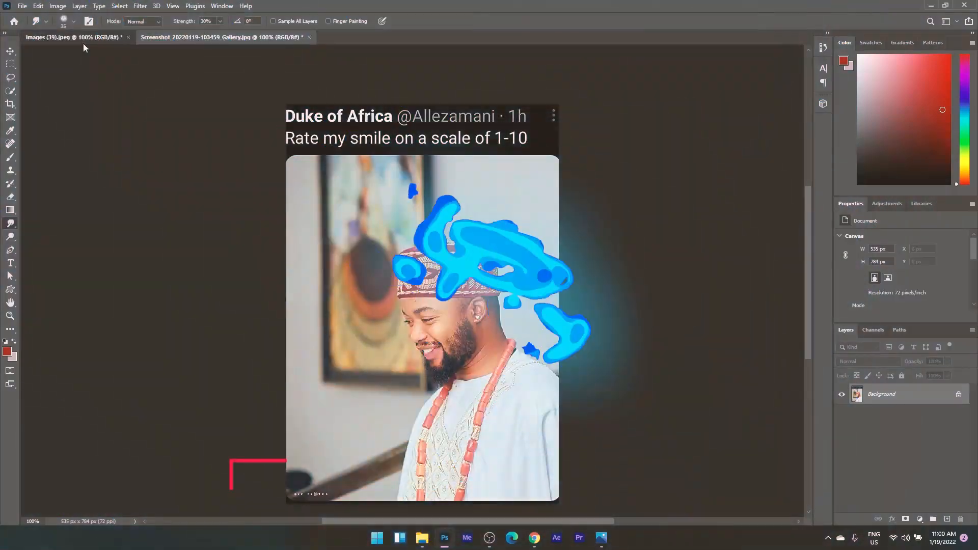
- Magnify the face in images (39).jpeg to 1600% to examine its pixelation
scroll(345, 207, up, 4)
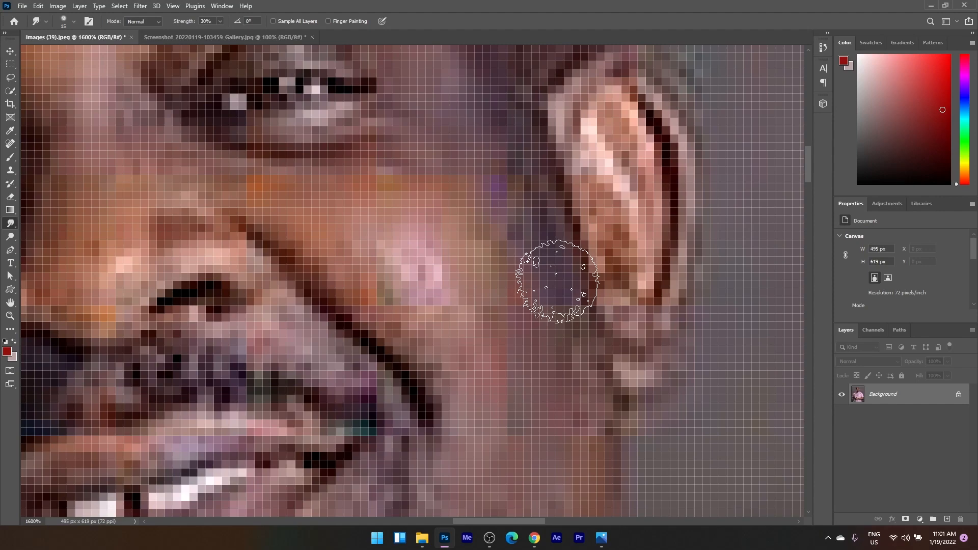
alt+click(561, 280)
alt+click(561, 281)
key(bracketleft)
key(bracketleft)
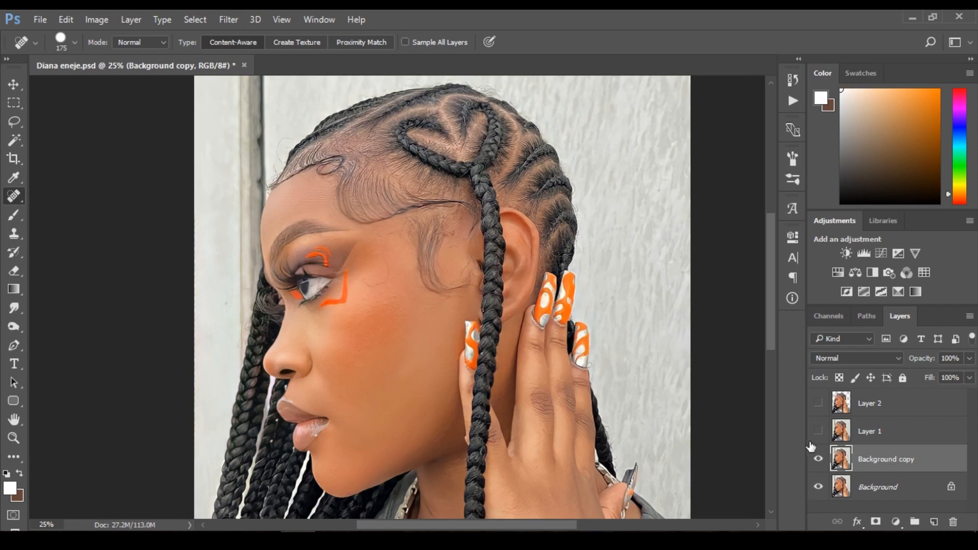
- Start a Pen path outside the photo's edge on the Background copy and trace the lower outline of the outermost braid
key(p)
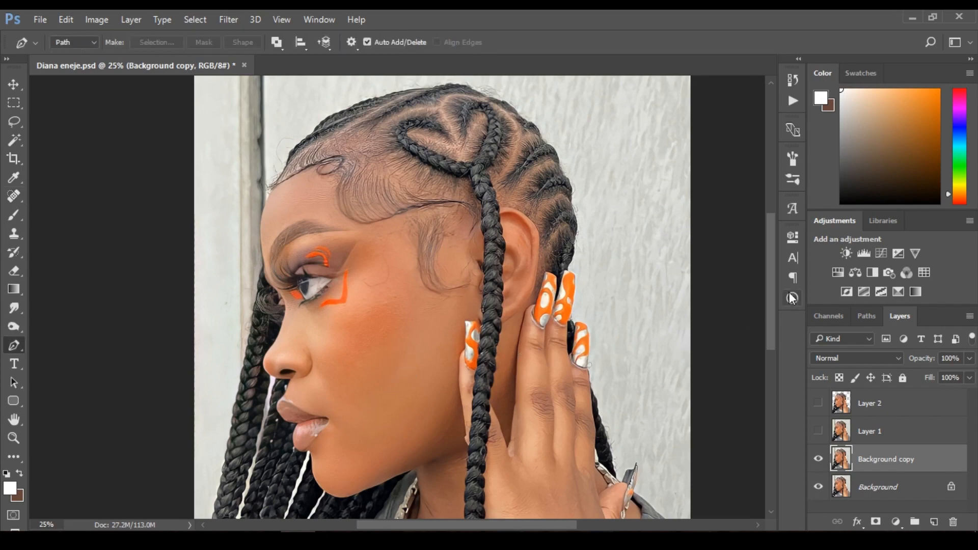
drag(769, 301, 770, 364)
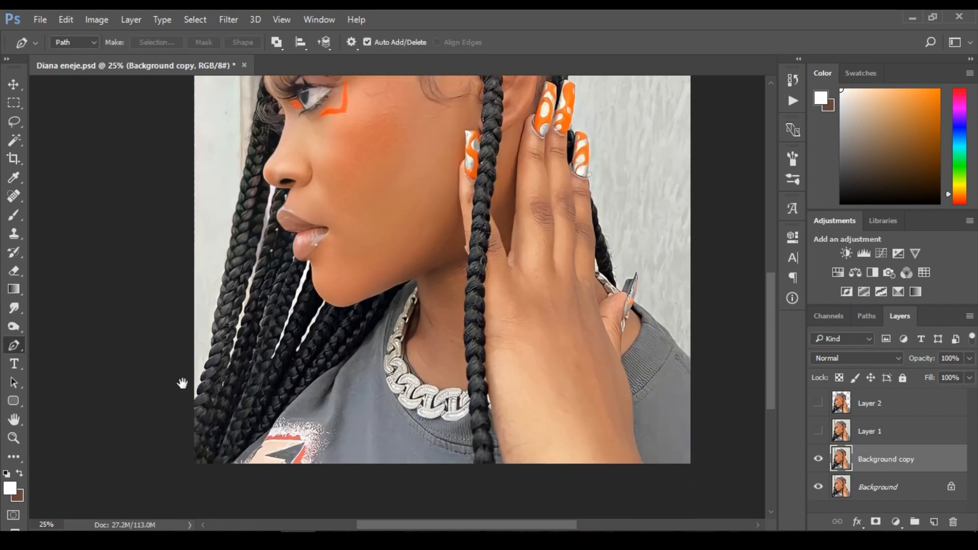
ctrl+click(190, 412)
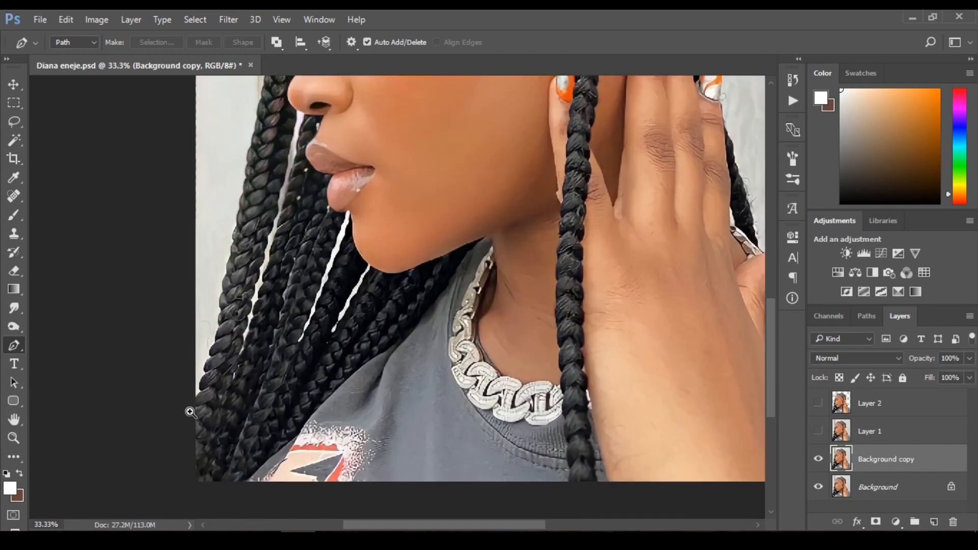
ctrl+click(190, 412)
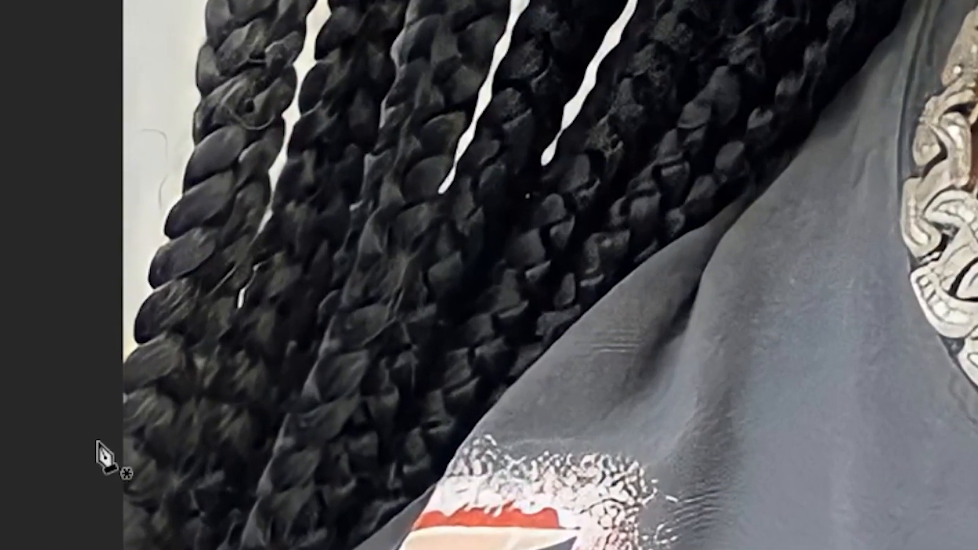
click(96, 423)
drag(130, 396, 140, 344)
click(143, 345)
mouse_move(152, 291)
mouse_down()
mouse_move(203, 256)
mouse_move(183, 257)
mouse_move(151, 290)
mouse_up()
drag(167, 241, 187, 227)
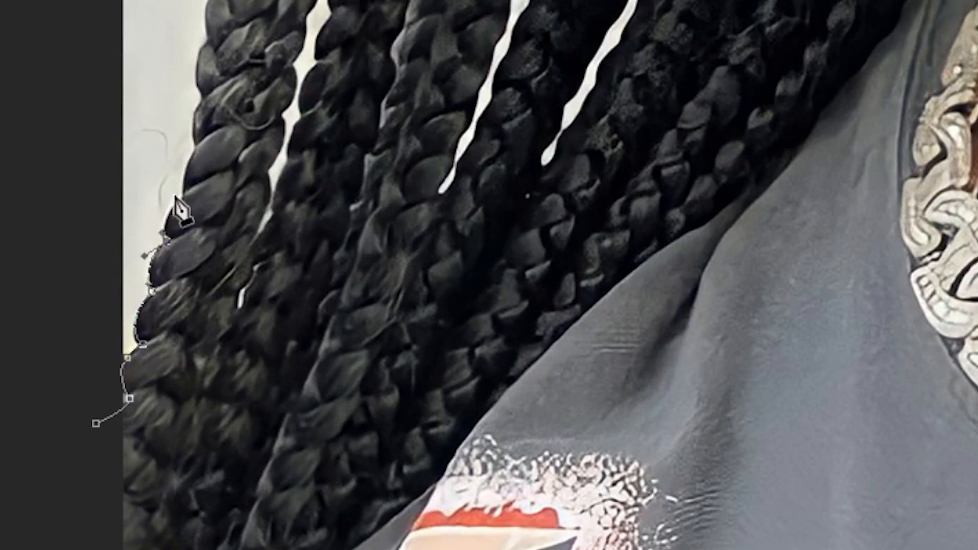
drag(174, 204, 184, 194)
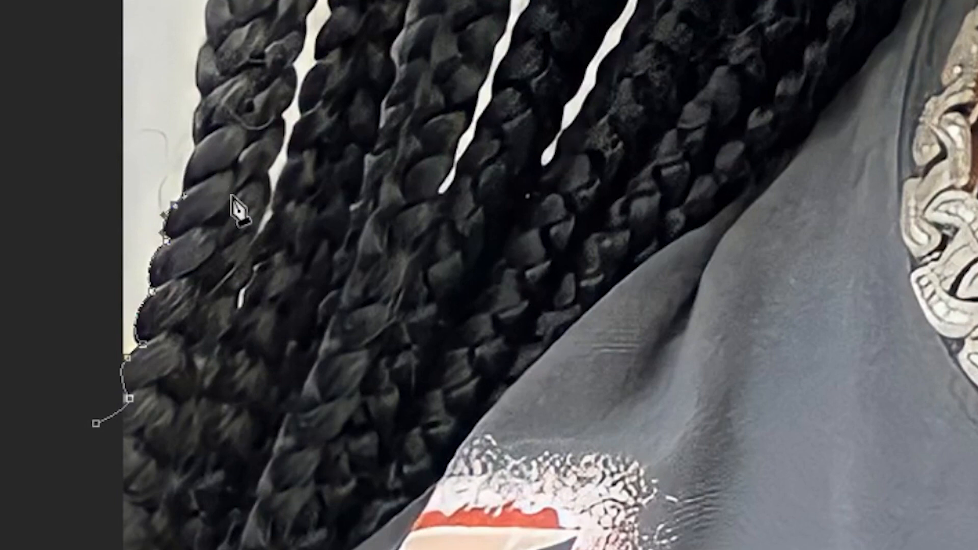
- Continue the Pen path upward along the outer edge of the outermost braid
key(ctrl+space)
click(188, 214)
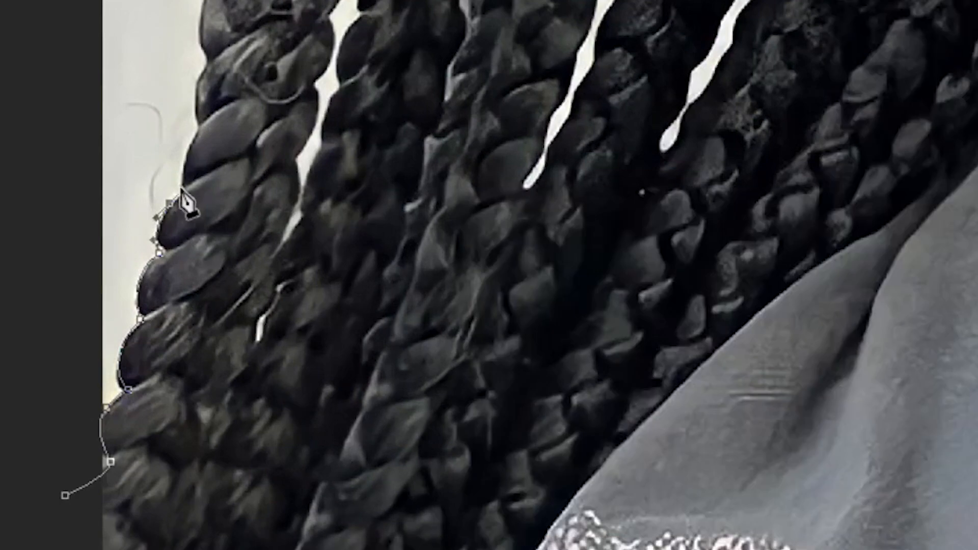
drag(183, 186, 183, 171)
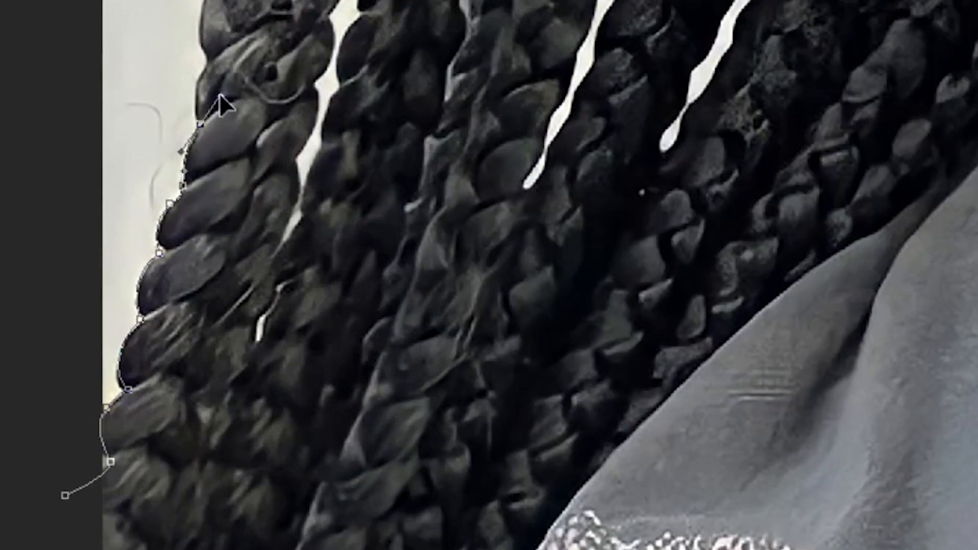
drag(201, 124, 189, 109)
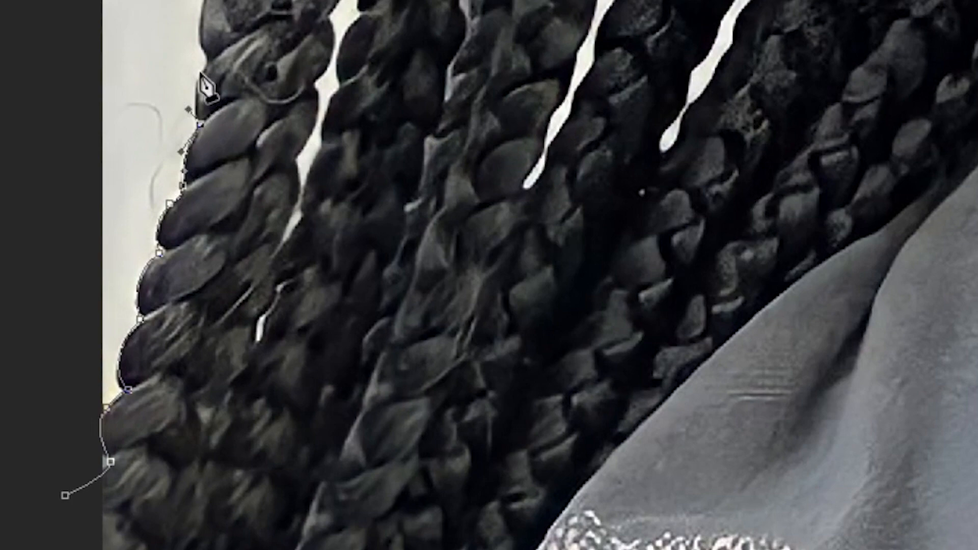
drag(200, 71, 201, 60)
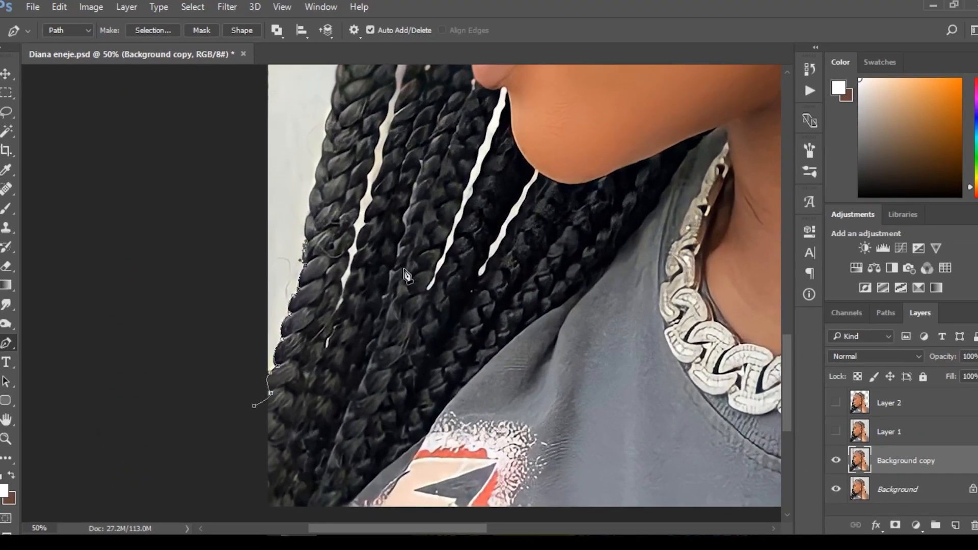
- Show only Layer 2 by hiding Background copy and Background, and dismiss the unfinished Pen path
key(Return)
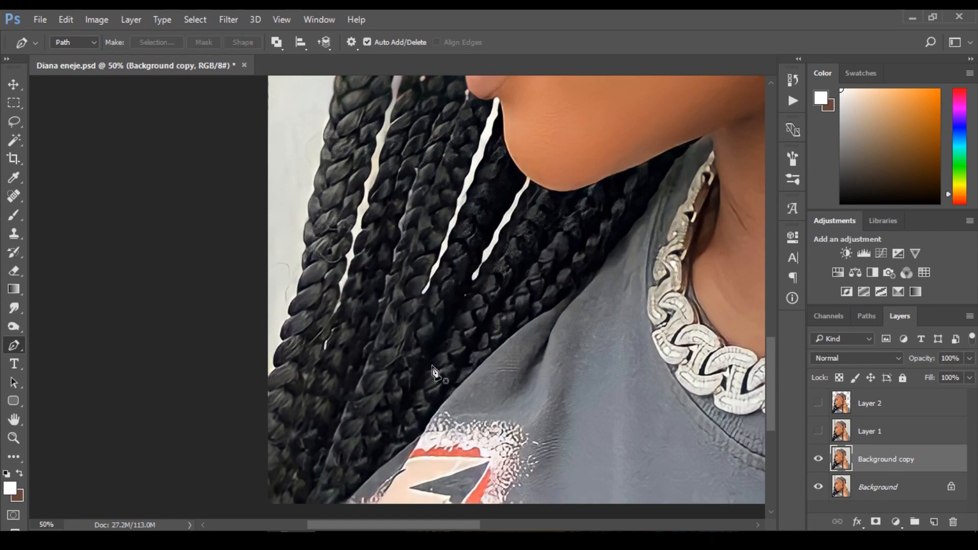
key(ctrl+z)
ctrl+click(308, 235)
click(819, 459)
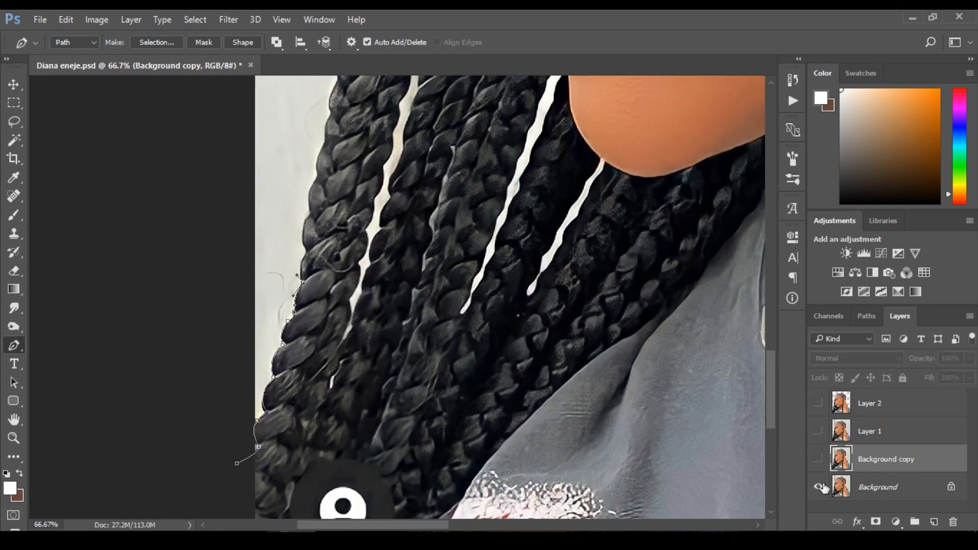
click(818, 487)
click(818, 403)
key(Return)
- Examine the cut-out edges around the braids, hand and shirt on Layer 2, close up and in full
alt+click(596, 358)
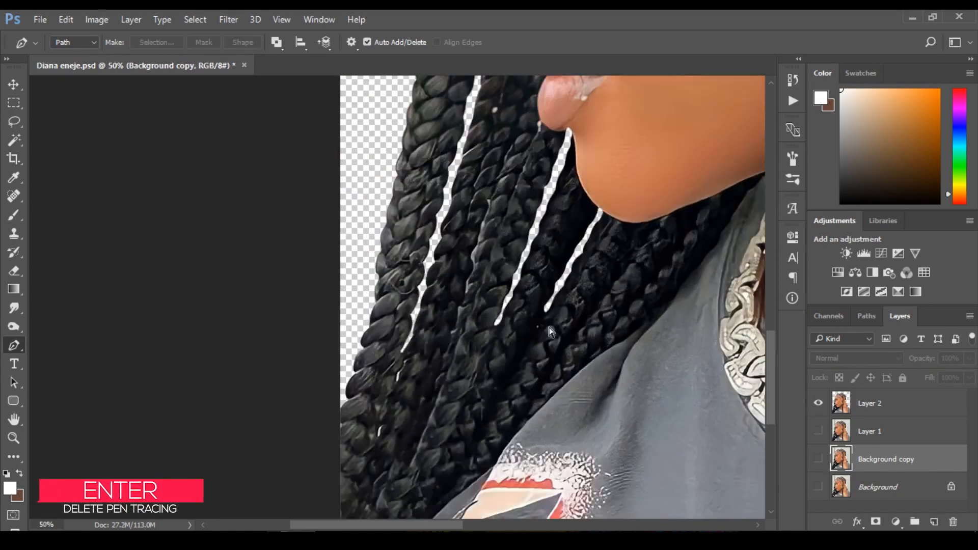
ctrl+click(444, 258)
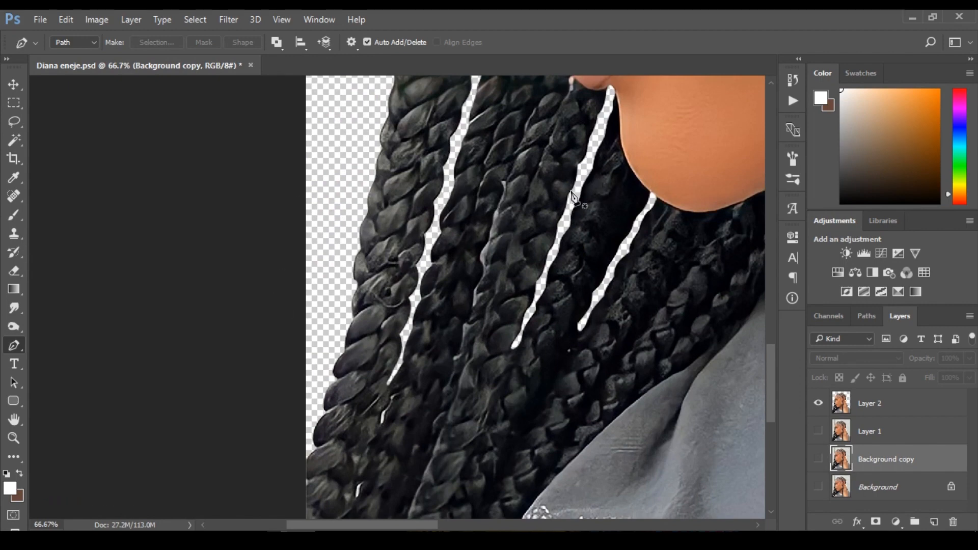
scroll(621, 222, down, 3)
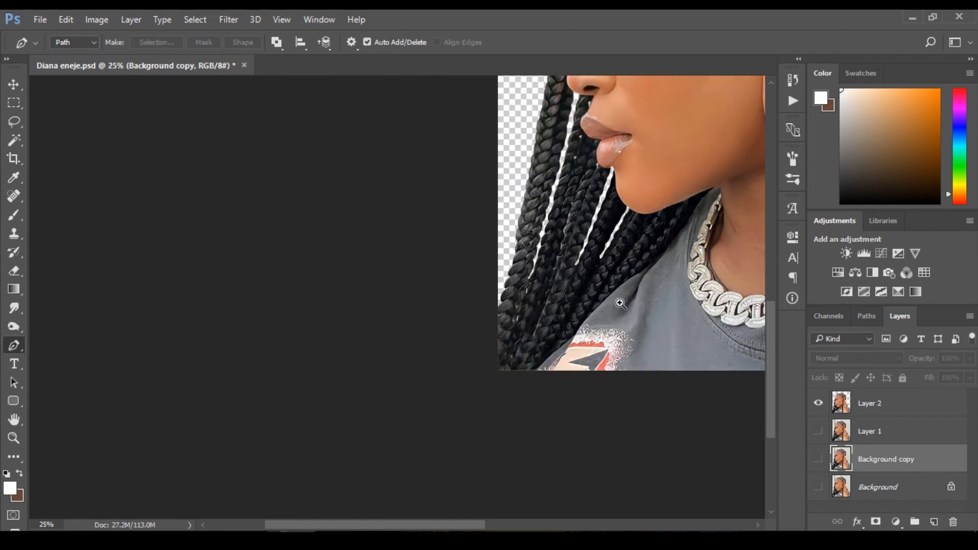
ctrl+click(621, 304)
drag(437, 525, 558, 523)
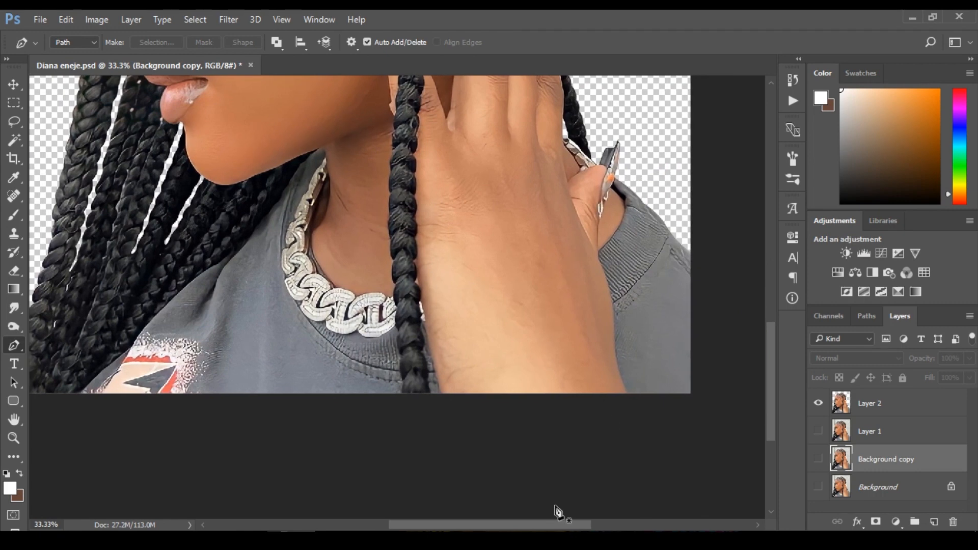
ctrl+alt+click(601, 278)
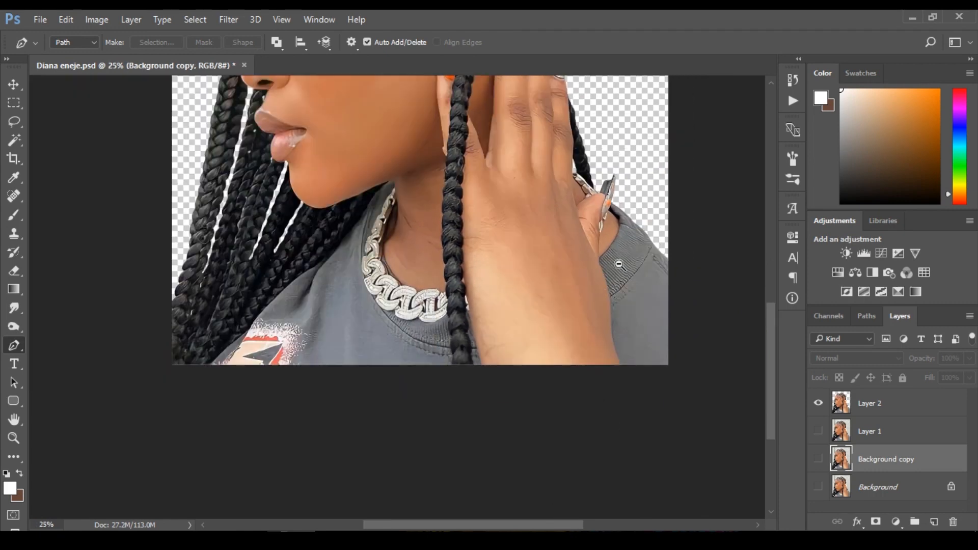
ctrl+alt+click(619, 264)
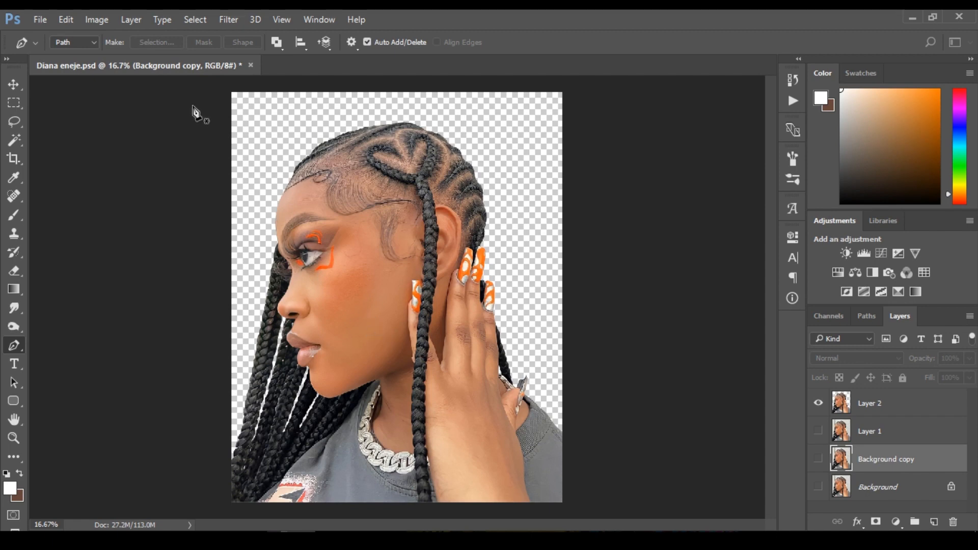
- In the Image Size settings, try a resolution of 72 and set it to 300 Pixels/Inch
click(97, 19)
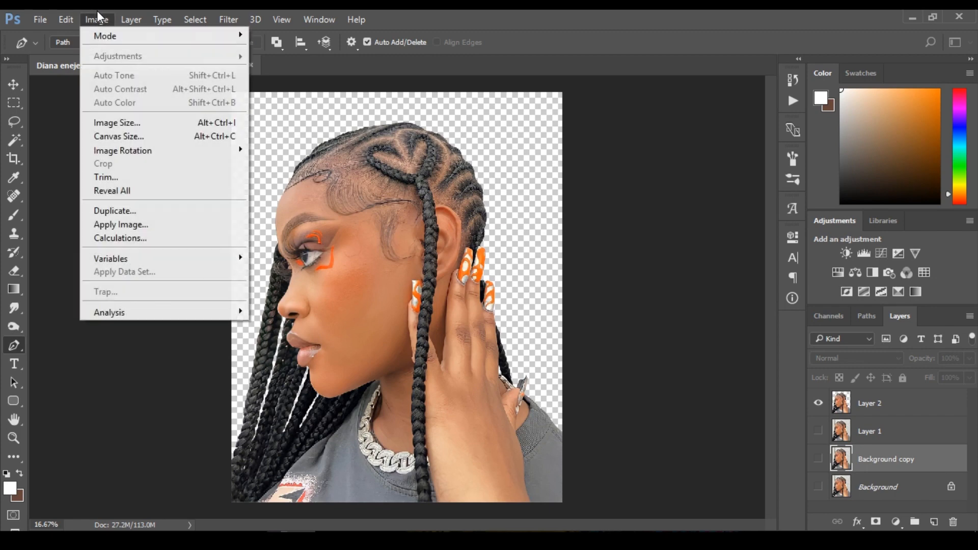
click(107, 124)
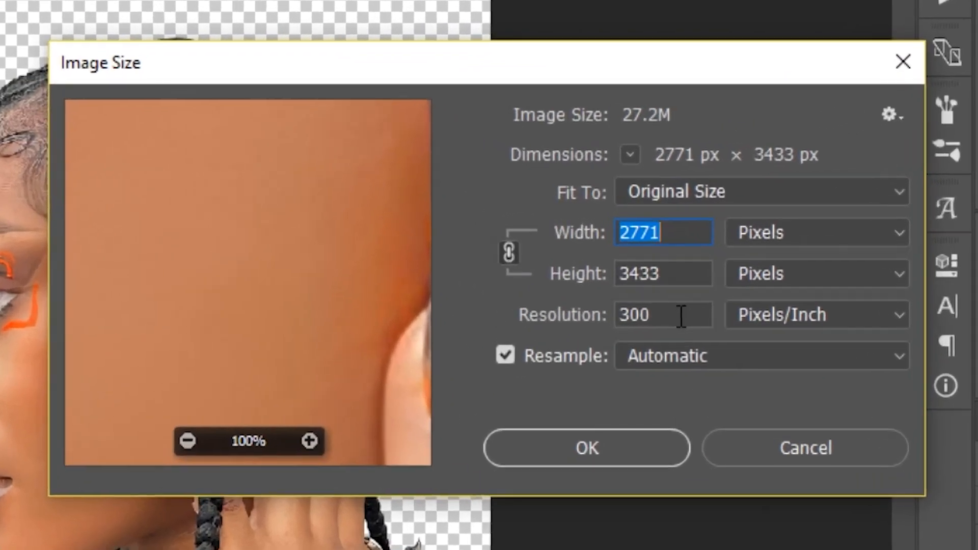
click(681, 316)
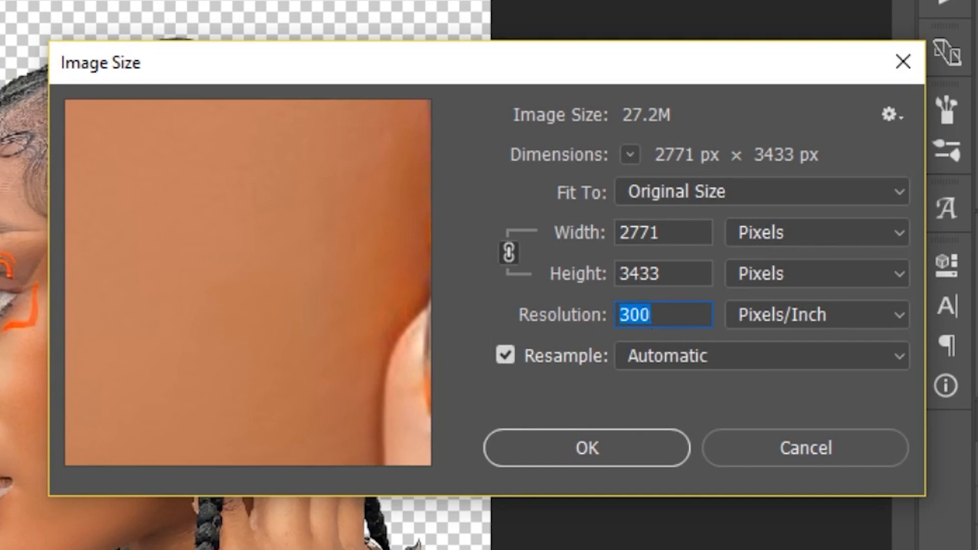
text(72)
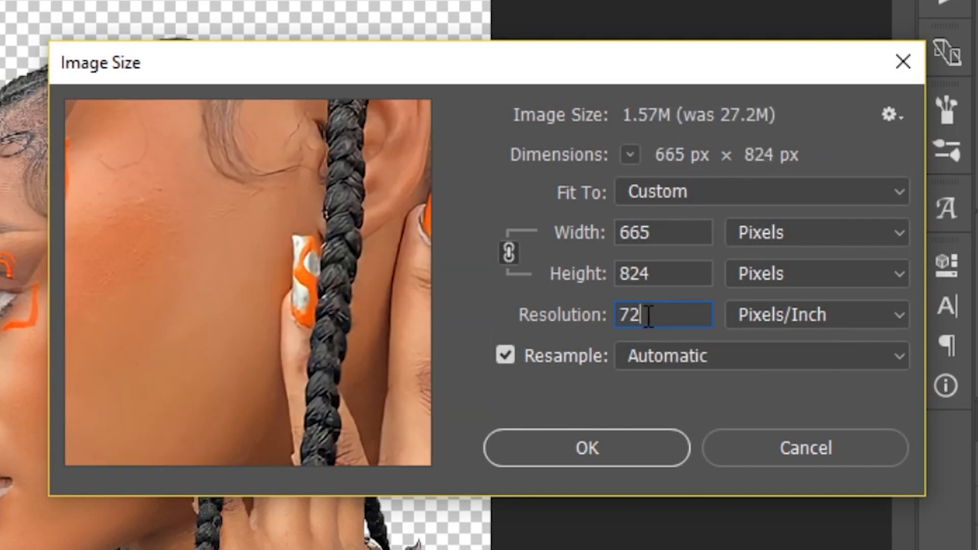
key(BackSpace)
key(BackSpace)
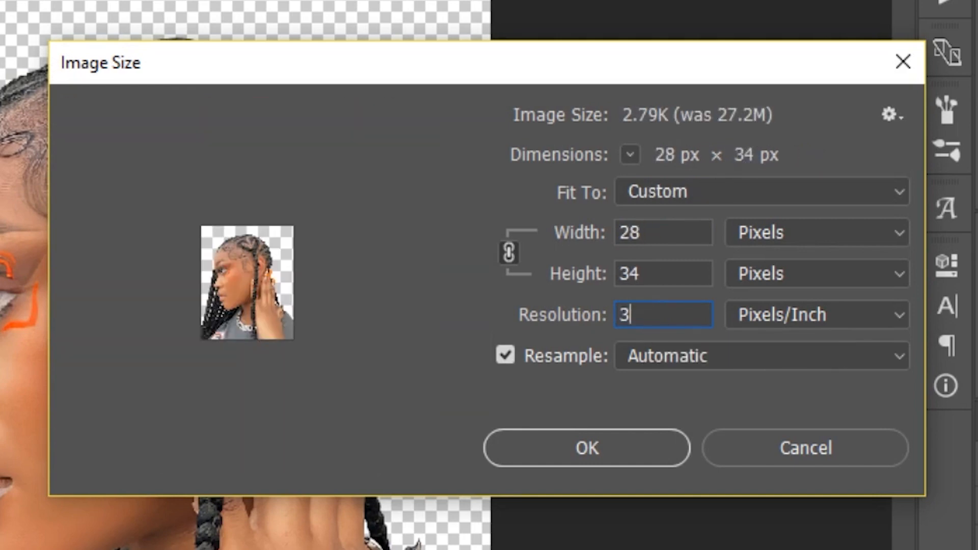
text(300)
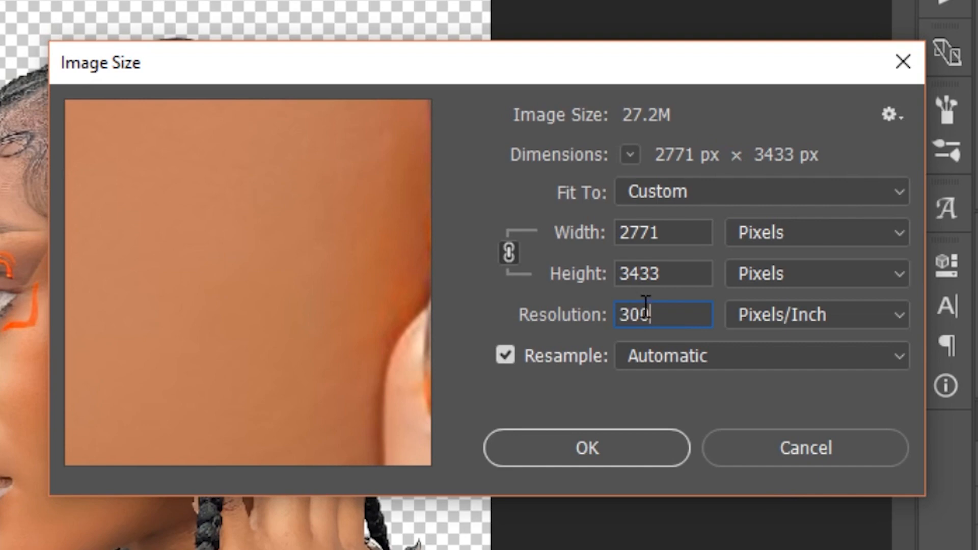
click(609, 457)
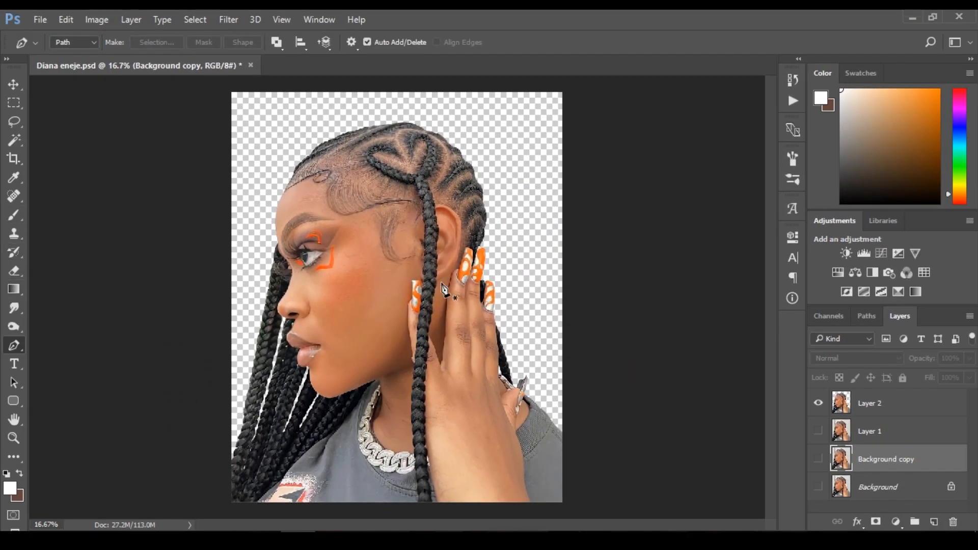
- Select the Smudge Tool from the Blur, Sharpen and Smudge group
key(r)
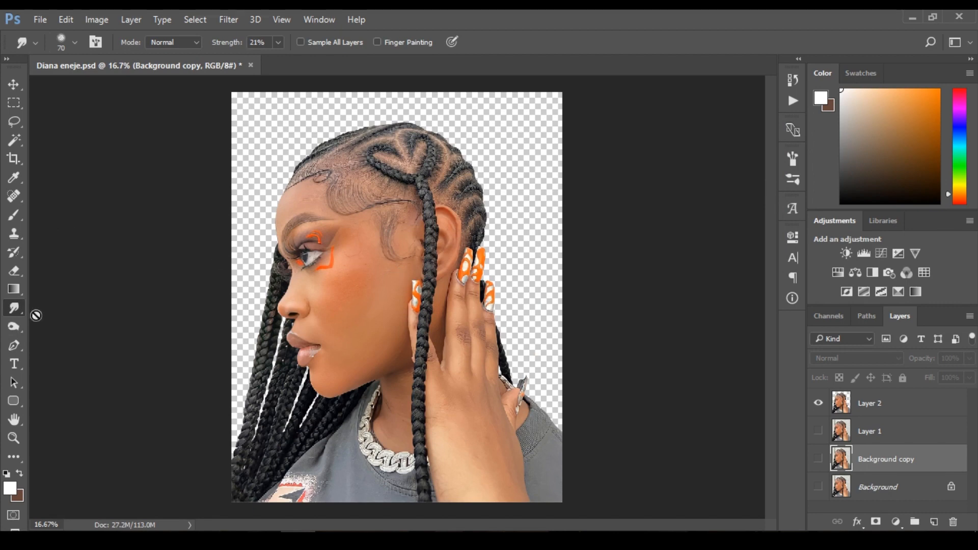
right_click(19, 311)
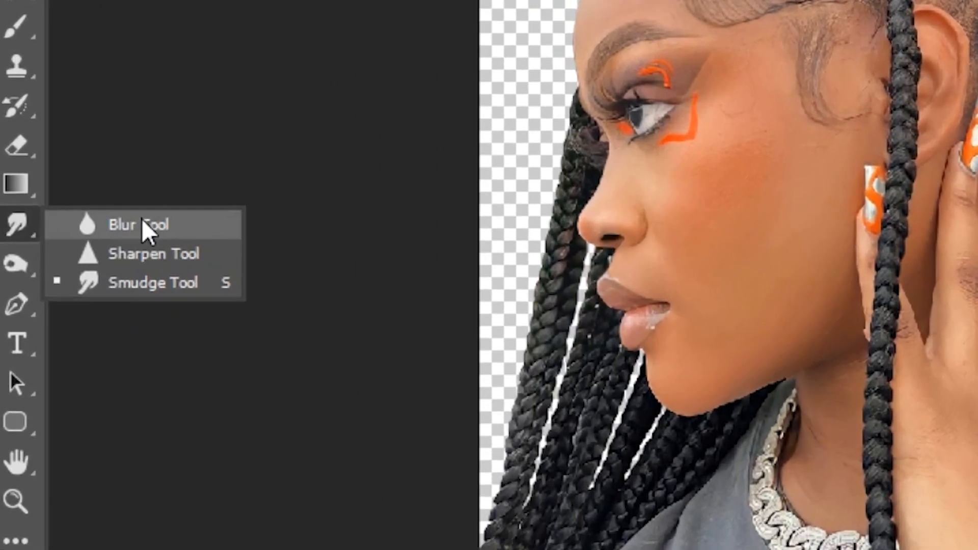
click(146, 271)
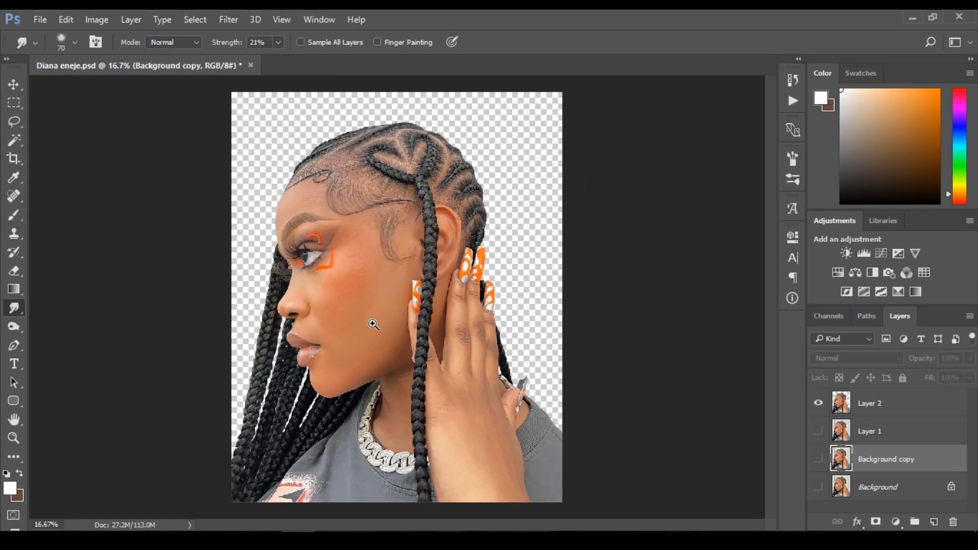
- Choose the rough-edged 65 px brush preset for the Smudge Tool and make Layer 2 the active layer
ctrl+click(771, 257)
ctrl+click(373, 324)
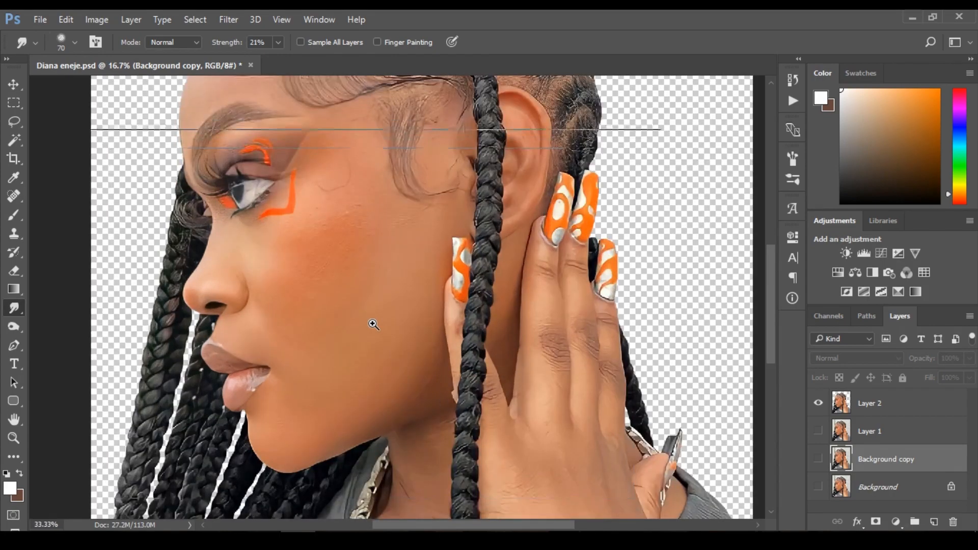
ctrl+click(373, 325)
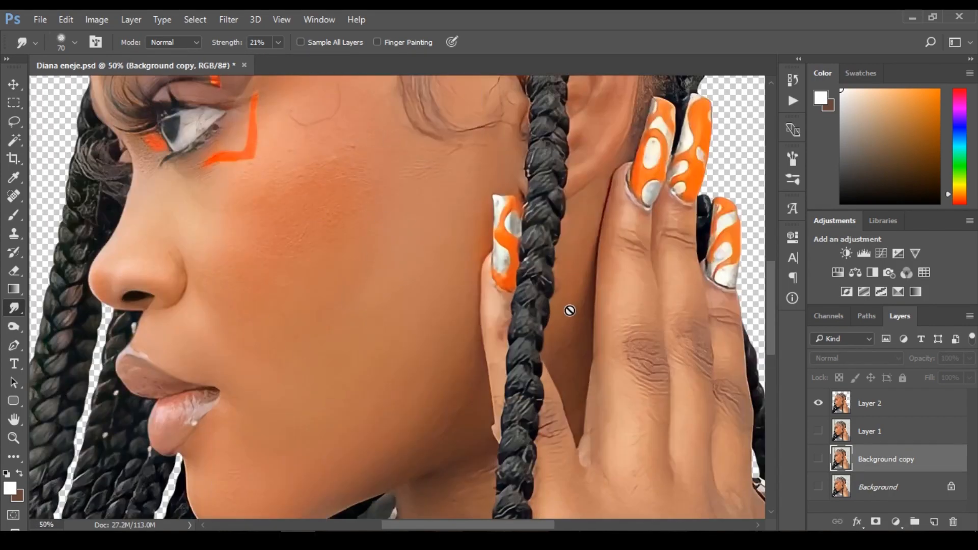
mouse_move(774, 332)
mouse_down()
mouse_move(756, 266)
mouse_move(756, 338)
mouse_up()
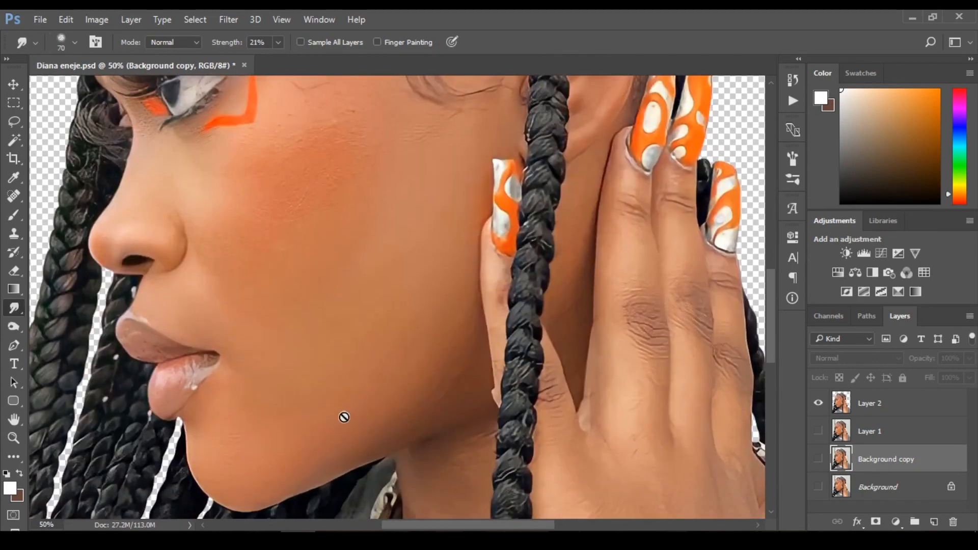
click(72, 43)
double_click(121, 251)
click(848, 401)
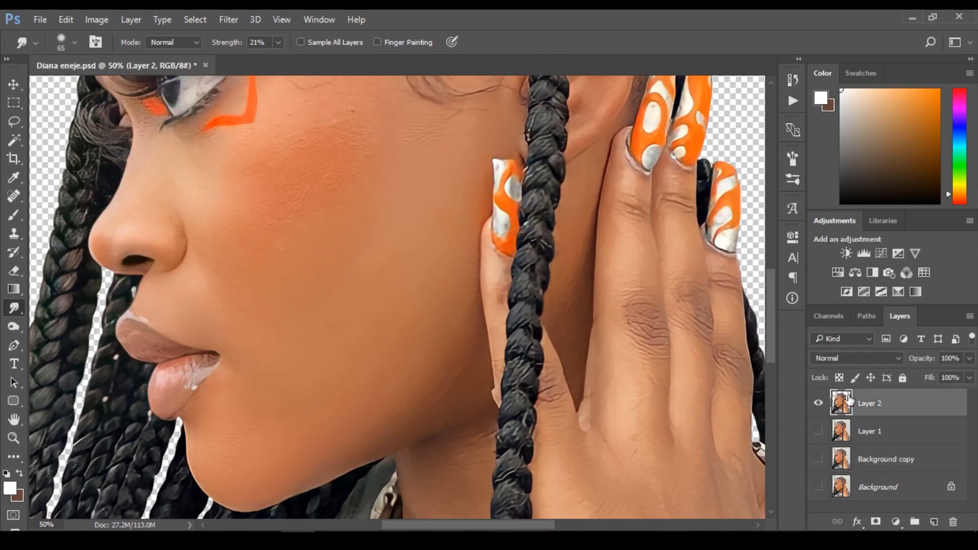
- Enlarge the Smudge brush to 900 over the cheek and reduce it to 175
key(])
key(])
key(])
key(])
key(])
key(])
key(])
key(])
key(])
key(])
key(])
key(])
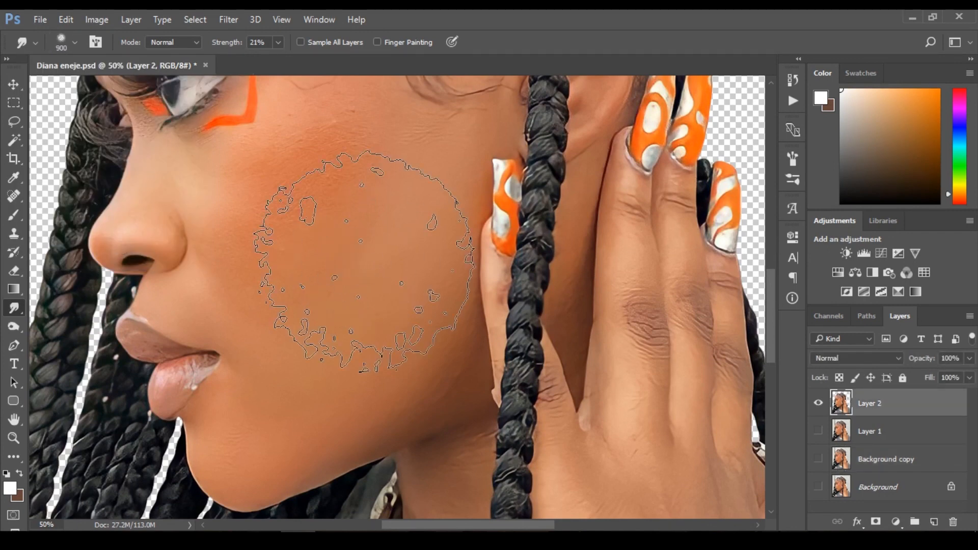
key([)
key([)
key([)
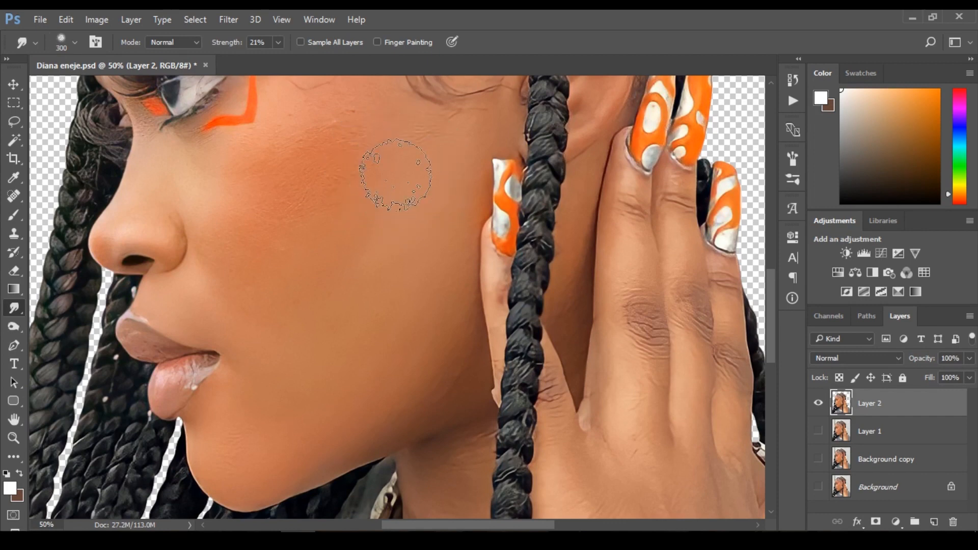
key(bracketleft)
scroll(402, 173, down, 1)
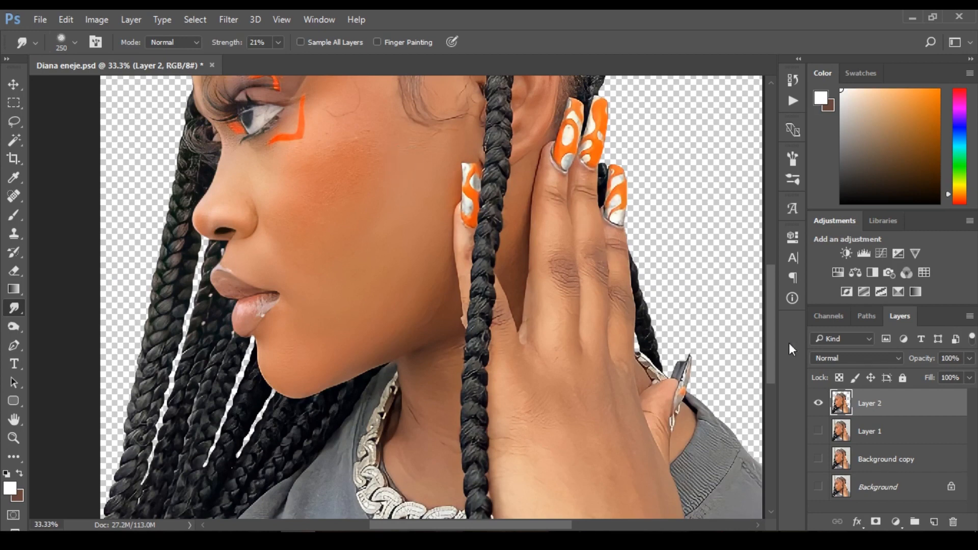
drag(769, 348, 759, 324)
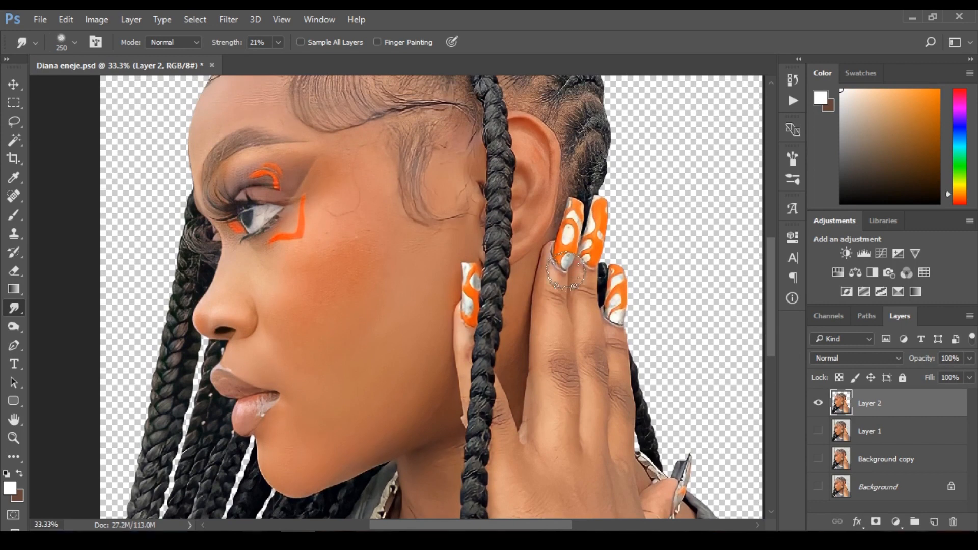
key(bracketleft)
key(bracketleft)
- Duplicate Layer 2 and delete Layer 1, leaving Layer 2 copy as the active layer
alt+click(428, 223)
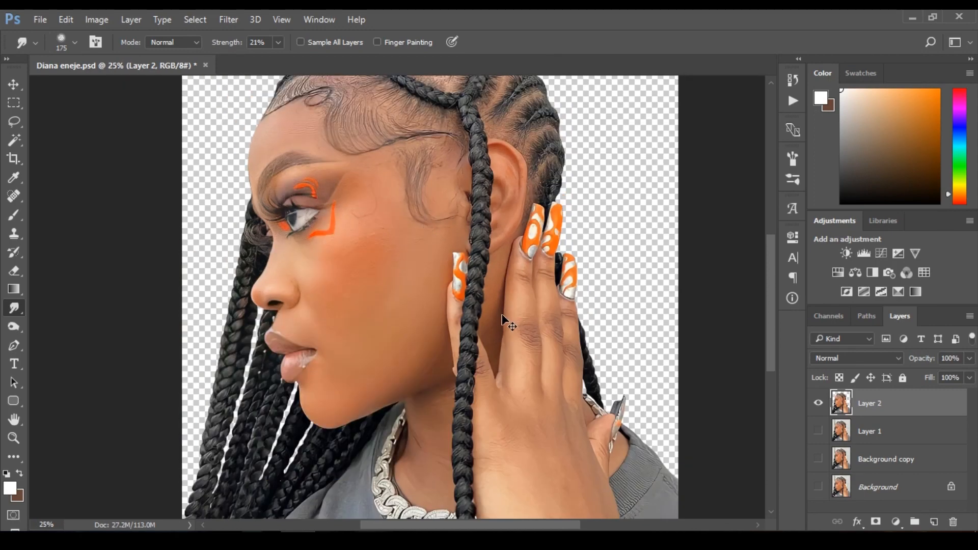
alt+click(503, 315)
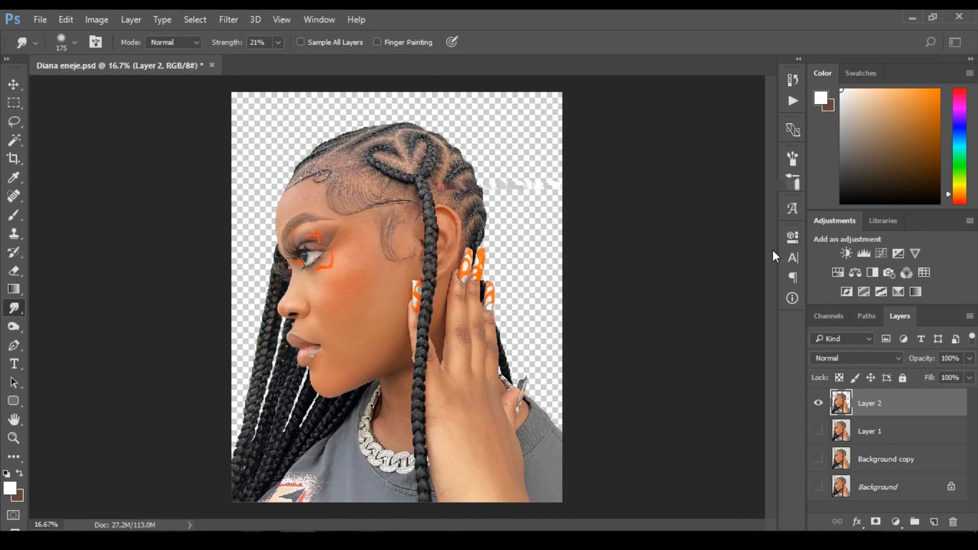
key(ctrl+j)
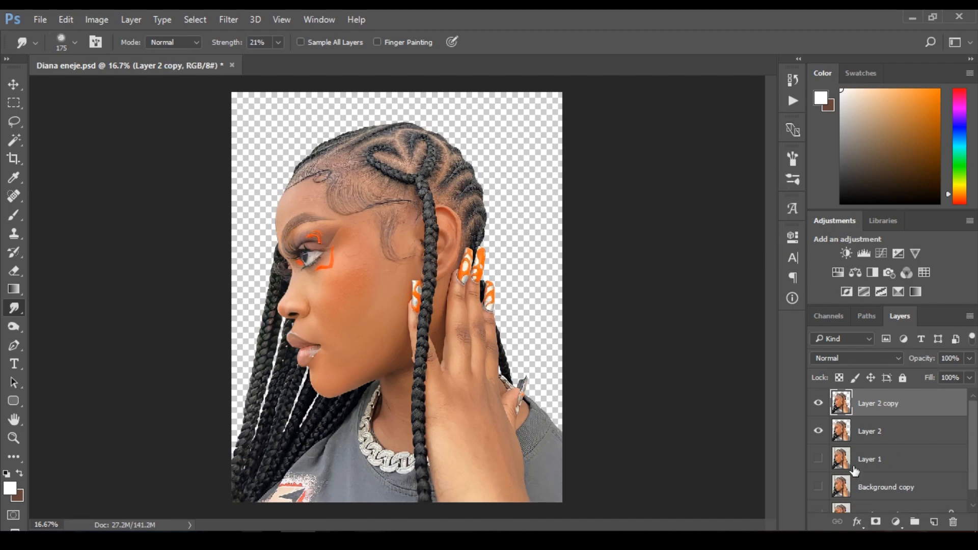
click(853, 469)
key(Delete)
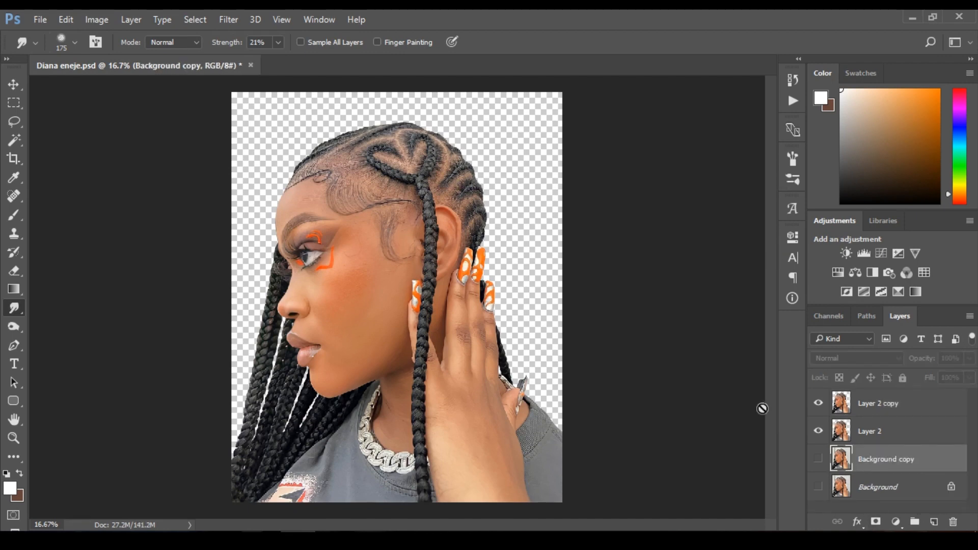
click(877, 403)
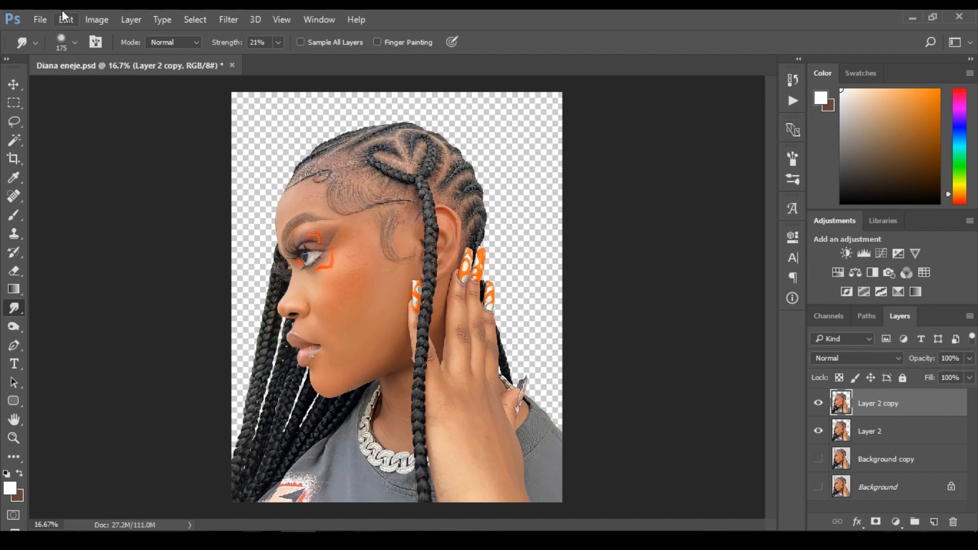
- Apply a Shadows/Highlights adjustment to Layer 2 copy with a Shadows Amount of 2% and a Highlights Amount of 4%
click(98, 18)
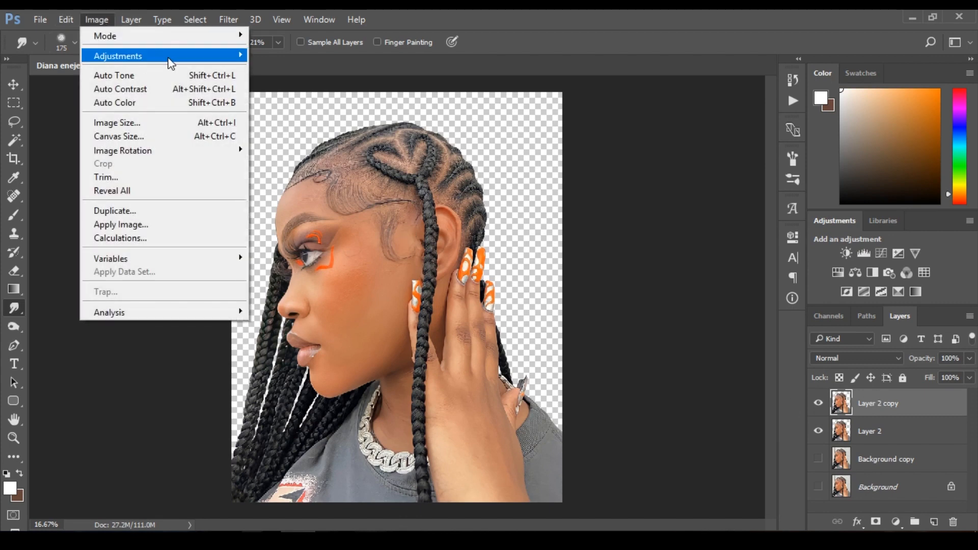
mouse_move(169, 59)
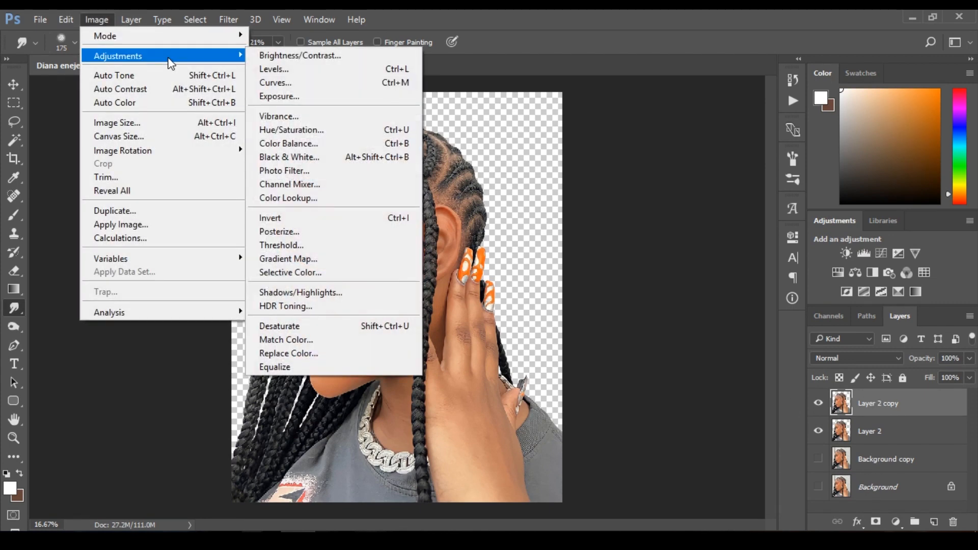
click(287, 294)
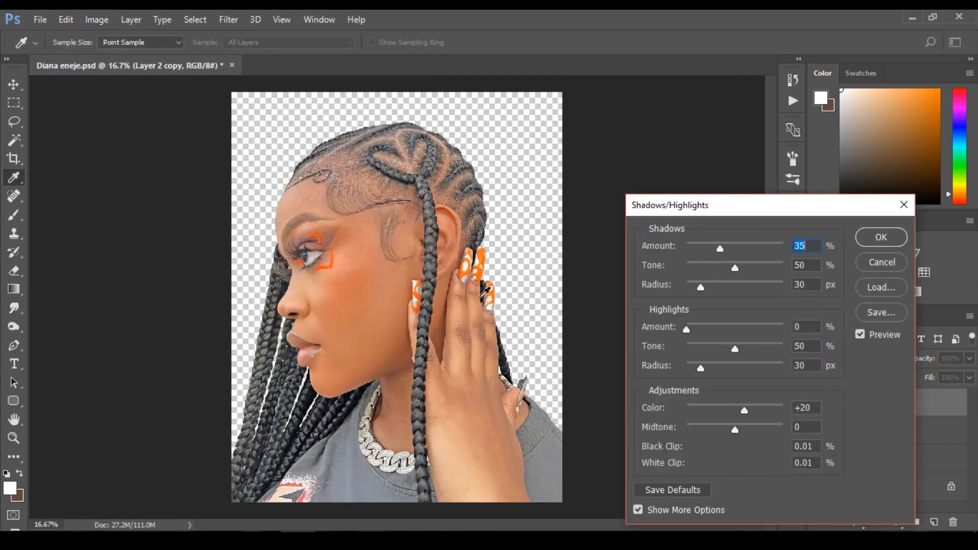
key(ctrl+plus)
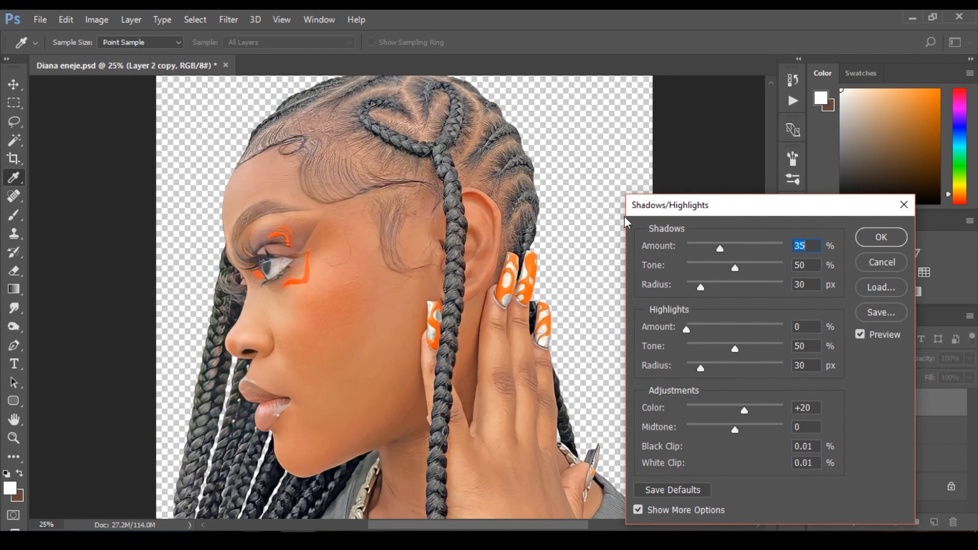
drag(721, 250, 688, 252)
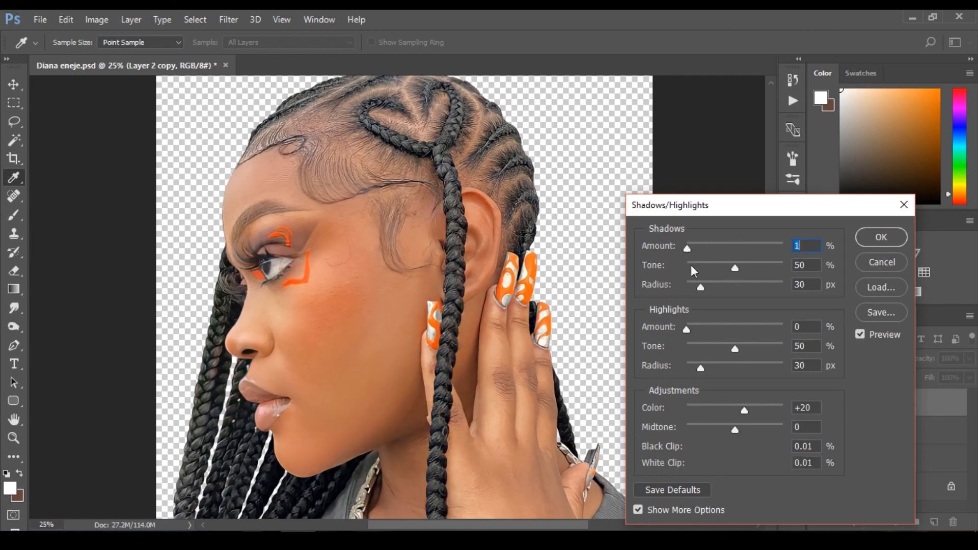
drag(688, 328, 691, 329)
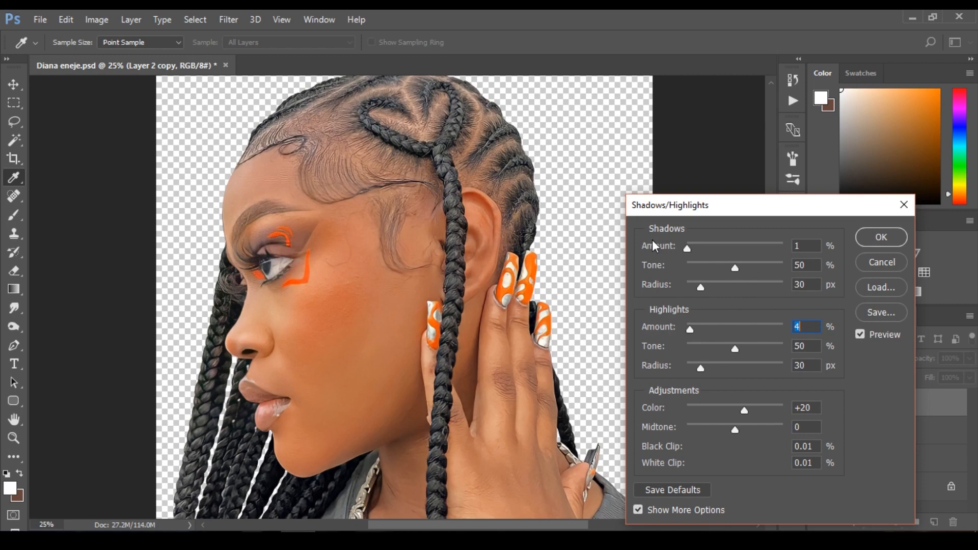
drag(689, 248, 689, 250)
drag(693, 329, 659, 328)
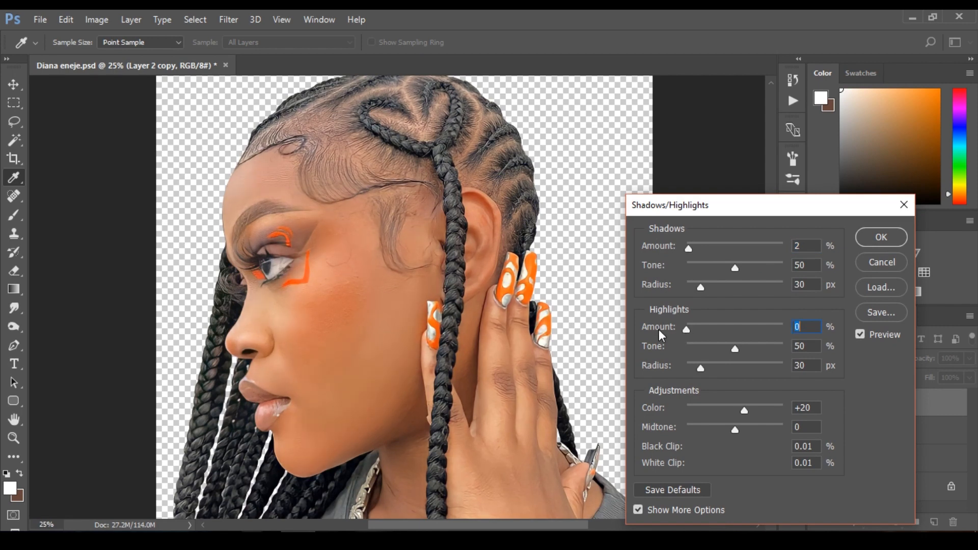
click(692, 329)
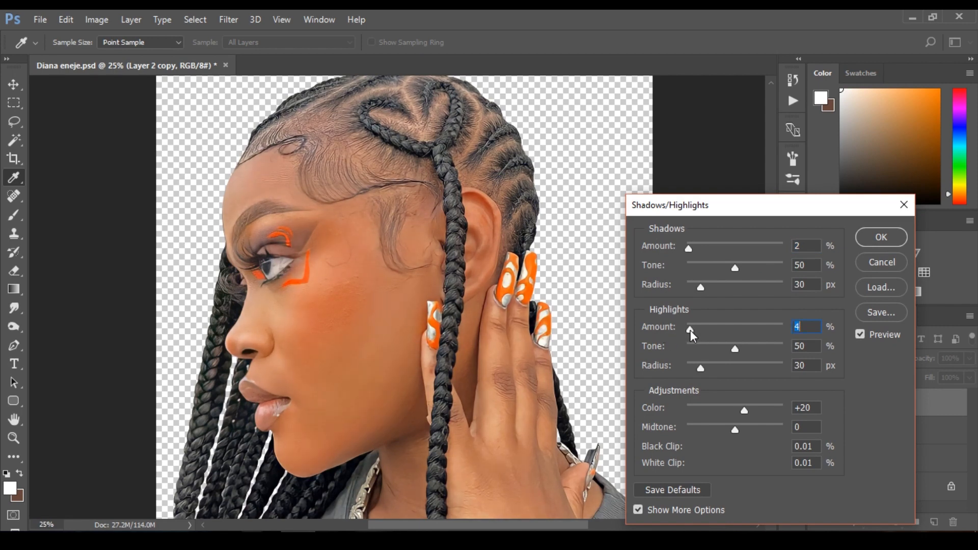
click(881, 237)
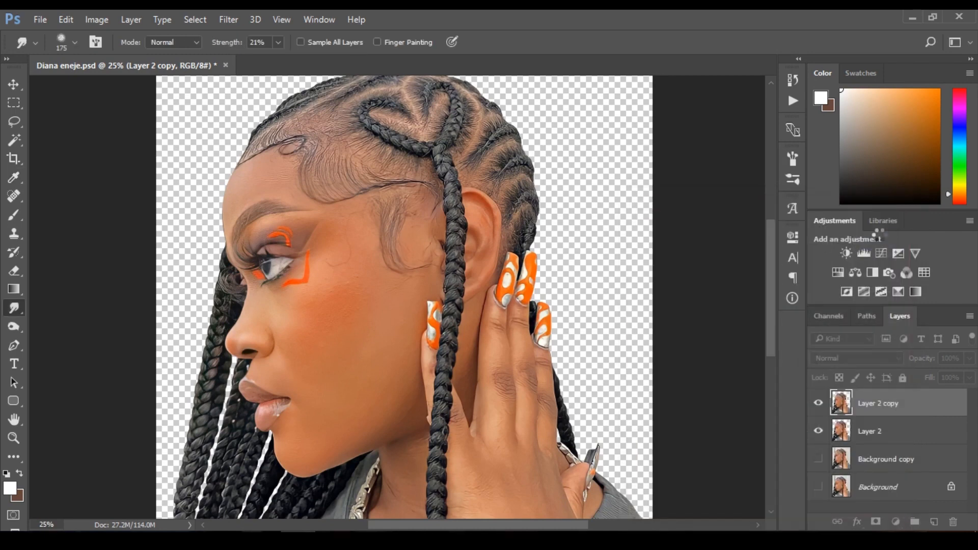
- Compare the adjusted portrait with the original cutout by switching Layer 2 copy off and on
click(818, 404)
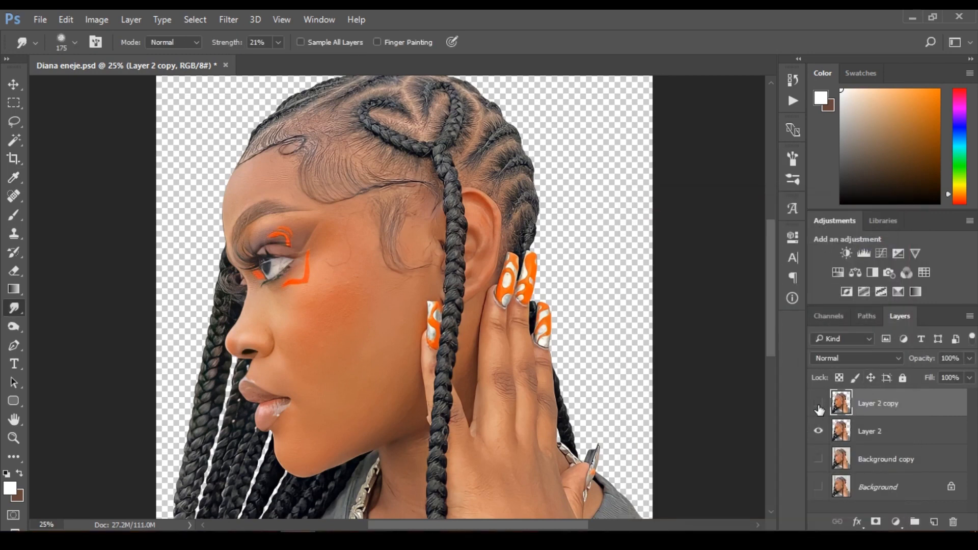
click(819, 403)
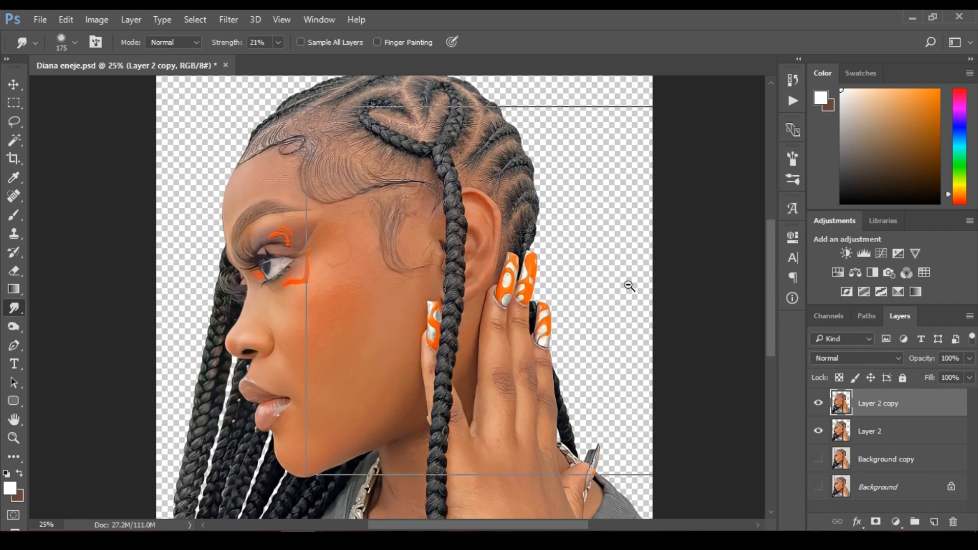
key(ctrl+minus)
click(818, 433)
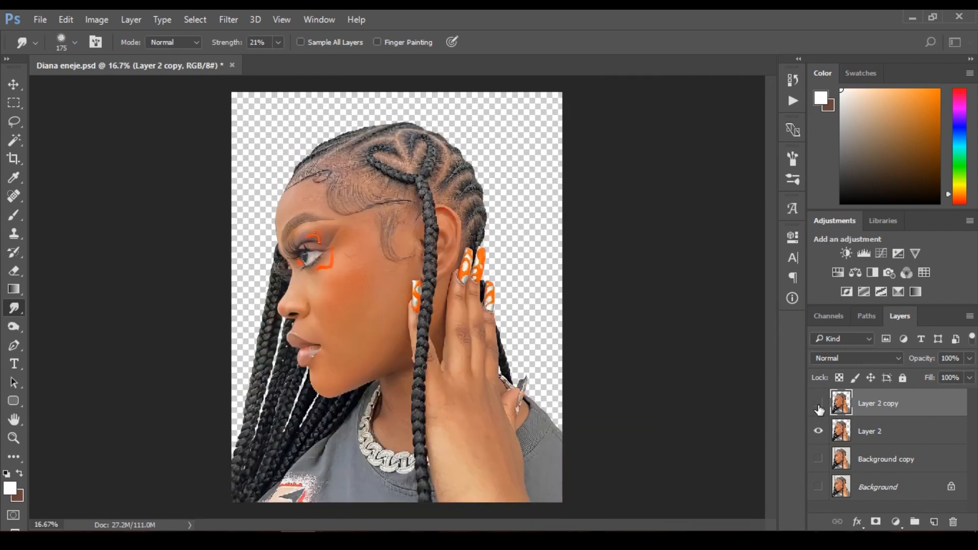
click(818, 404)
click(818, 404)
click(819, 406)
click(819, 406)
- Apply the Sharpen filter to Layer 2 copy and compare the hair and face detail against Layer 2
key(ctrl+j)
key(ctrl+z)
click(229, 20)
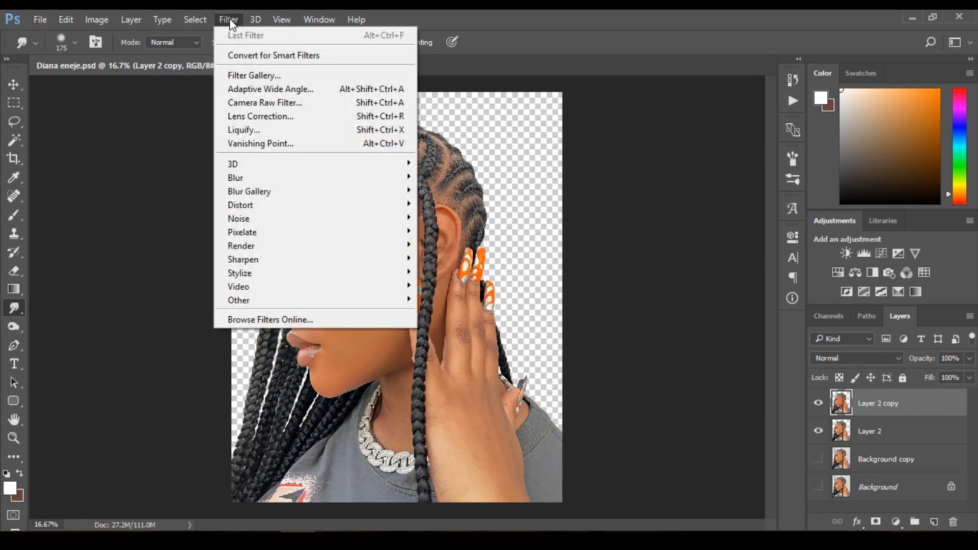
mouse_move(252, 263)
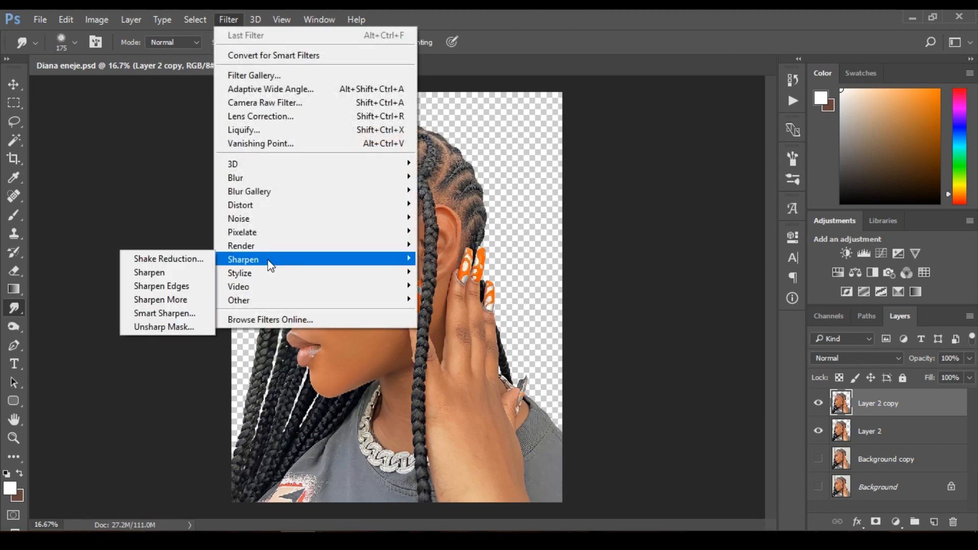
click(164, 271)
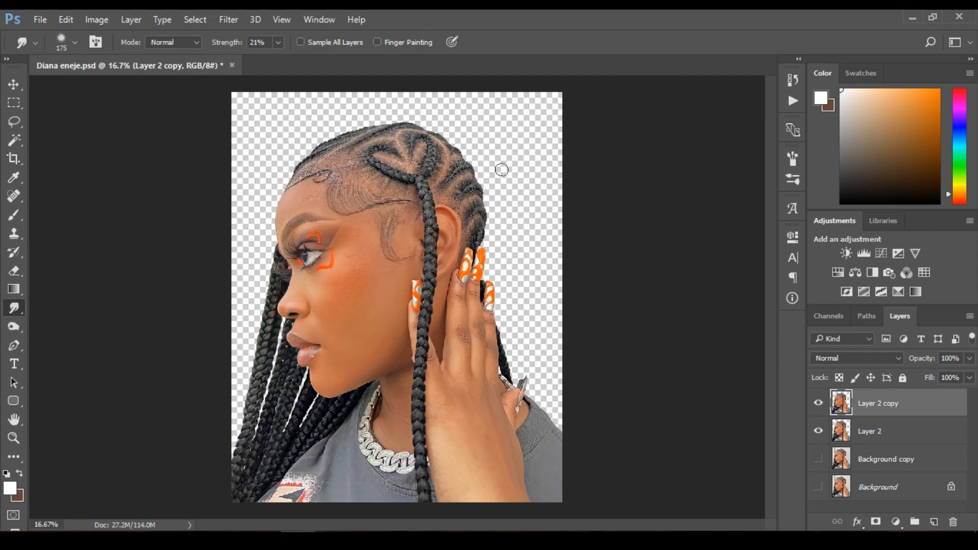
ctrl+click(382, 189)
ctrl+click(382, 188)
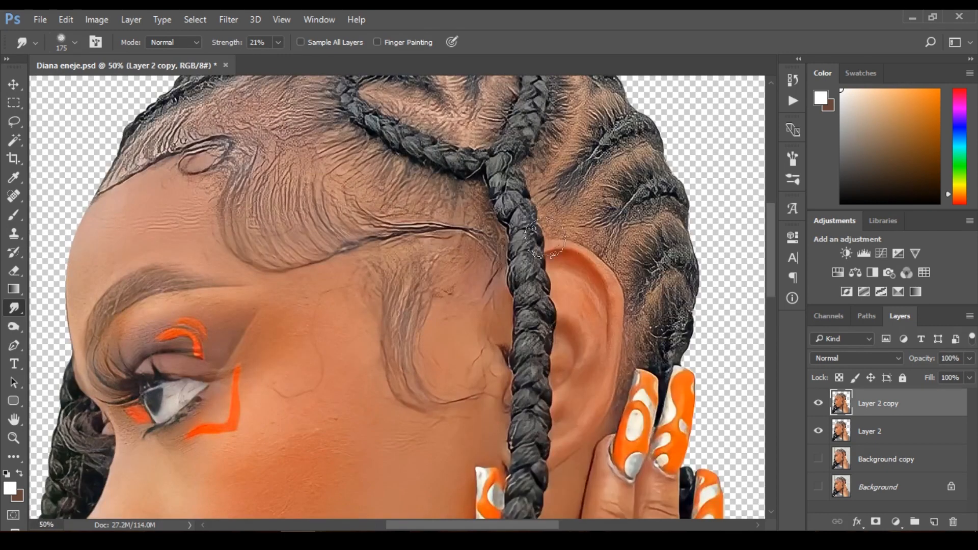
click(819, 403)
click(823, 403)
click(824, 403)
click(823, 403)
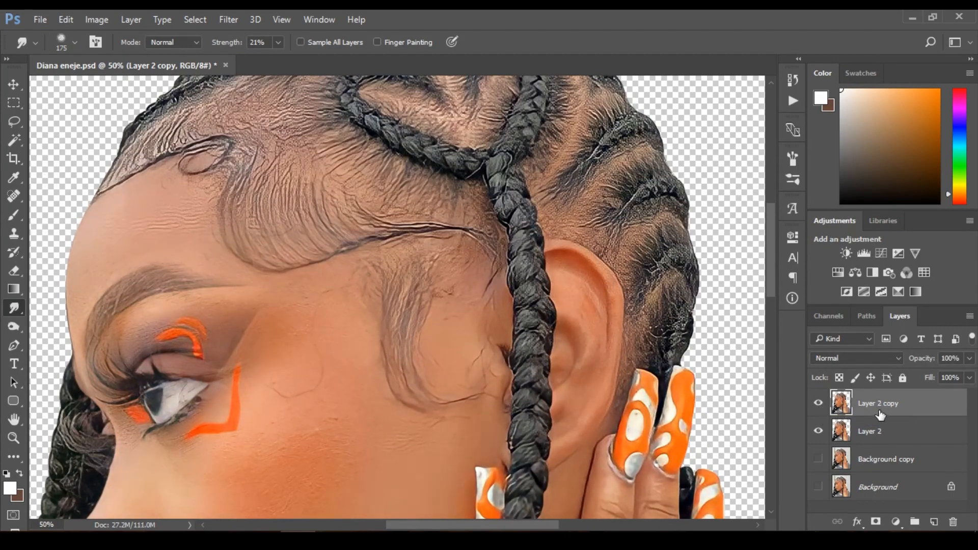
- Duplicate the sharpened Layer 2 copy and set the duplicate's blending mode to Vivid Light
key(ctrl+j)
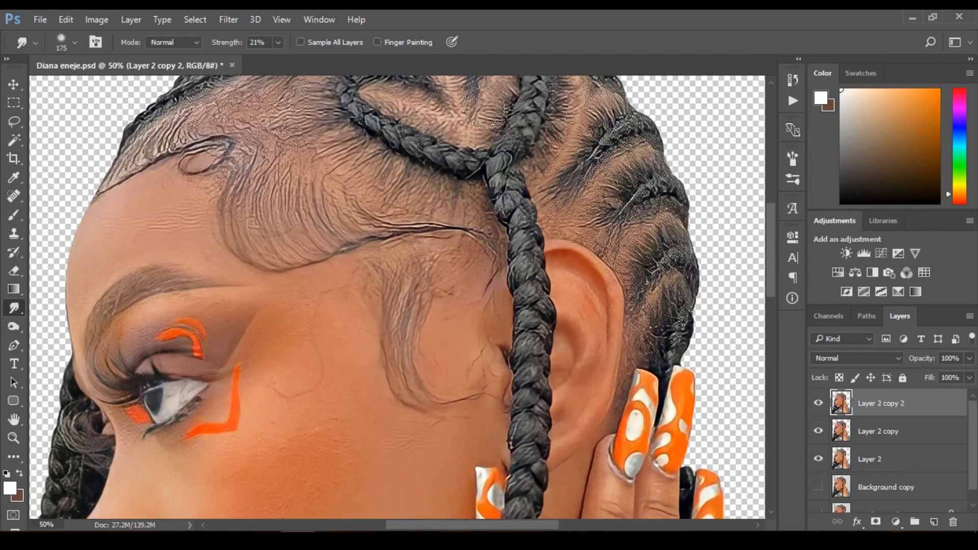
click(229, 19)
mouse_move(278, 260)
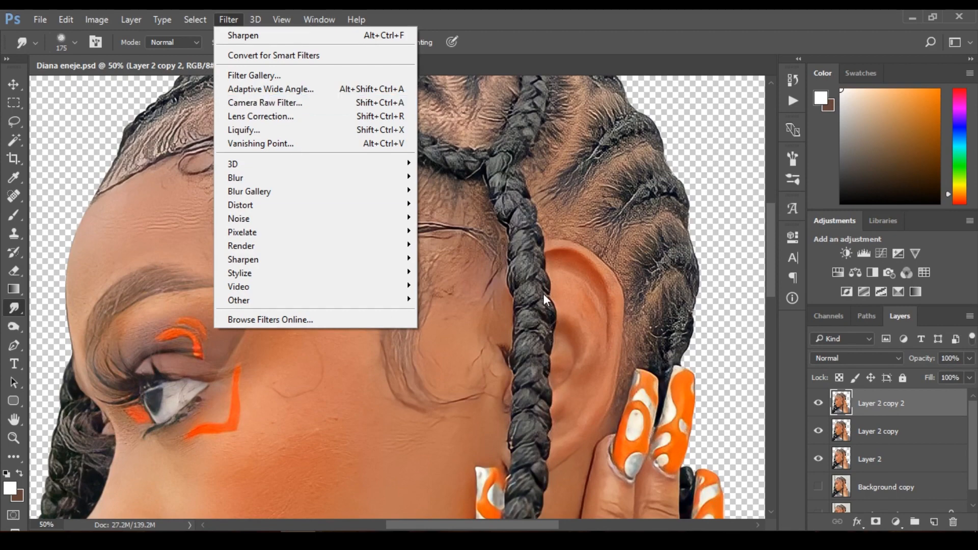
click(905, 415)
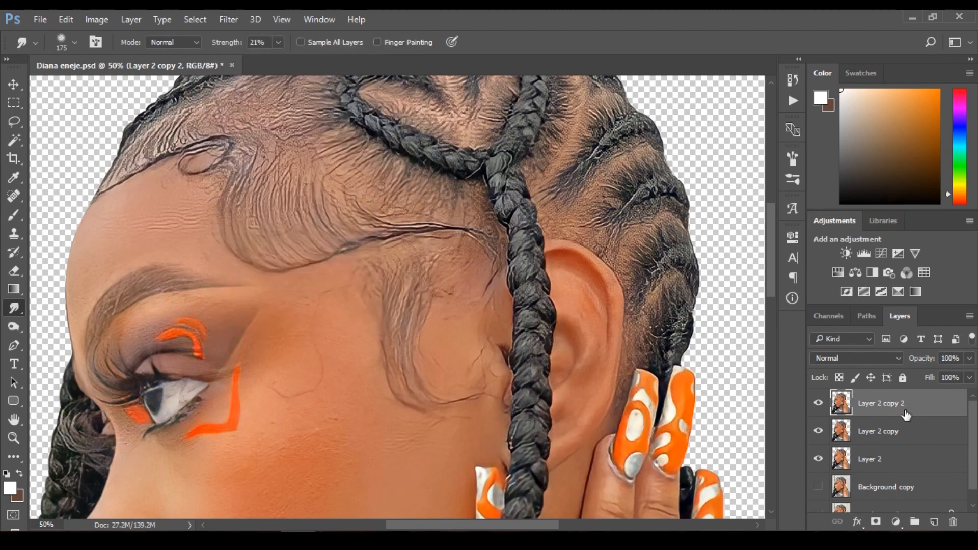
click(866, 359)
click(857, 236)
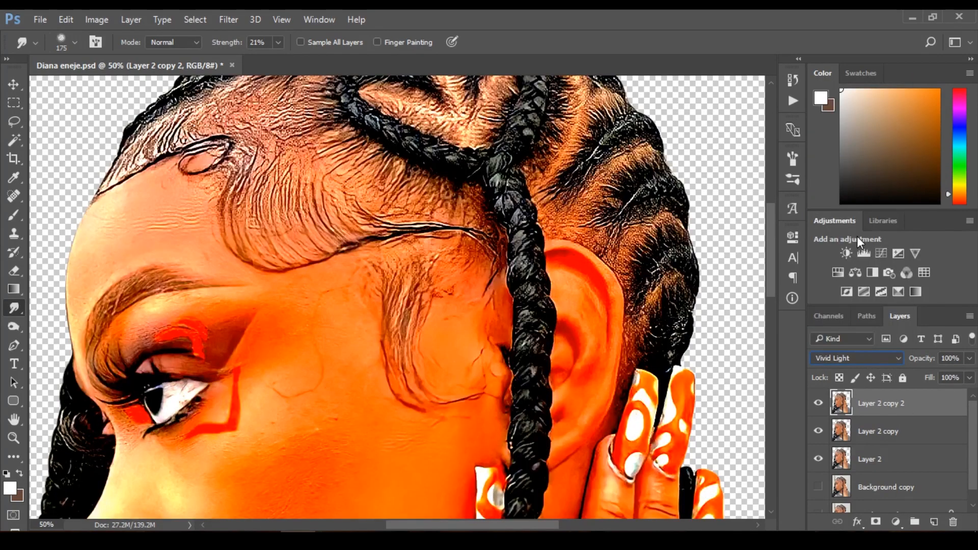
click(858, 360)
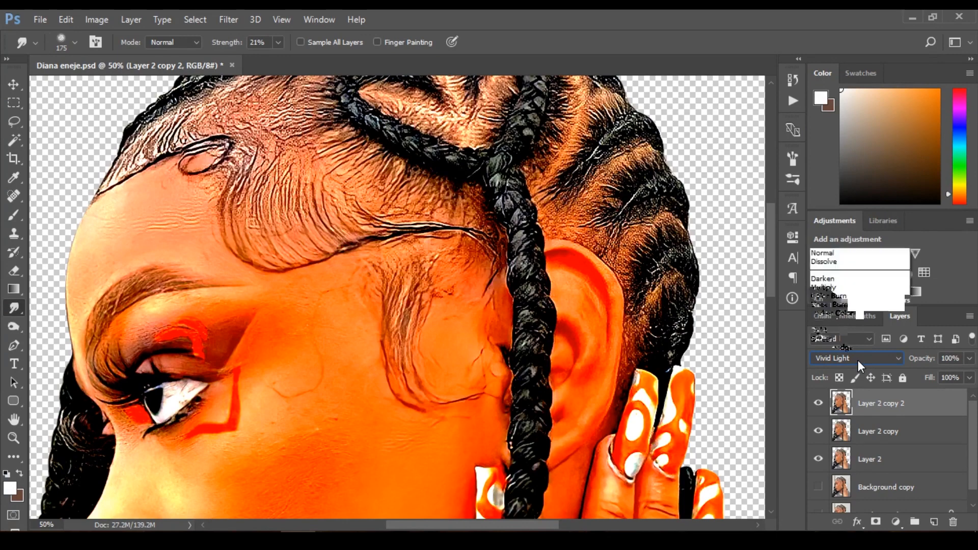
key(Escape)
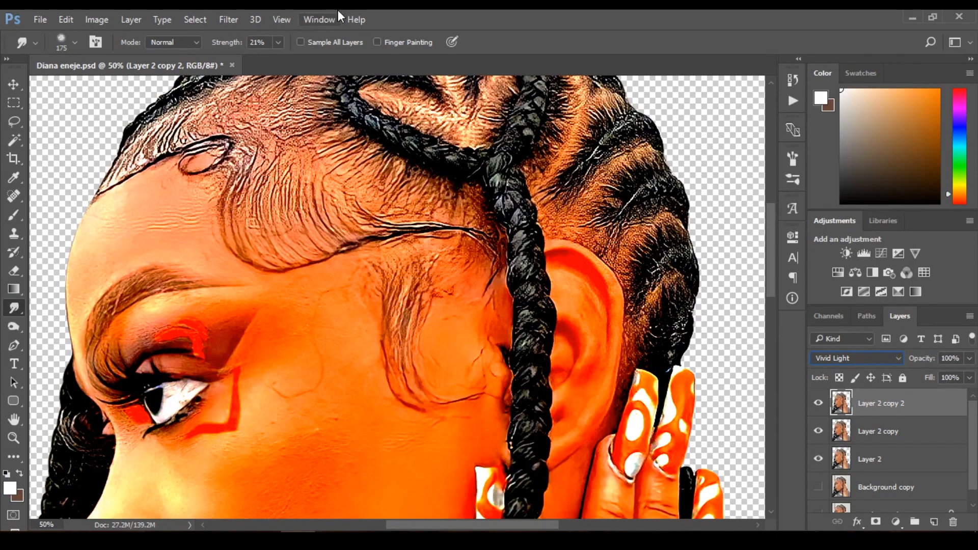
- Apply a High Pass filter with a 0.9-pixel radius to the Vivid Light duplicate and merge it into Layer 2 copy
click(229, 20)
mouse_move(289, 301)
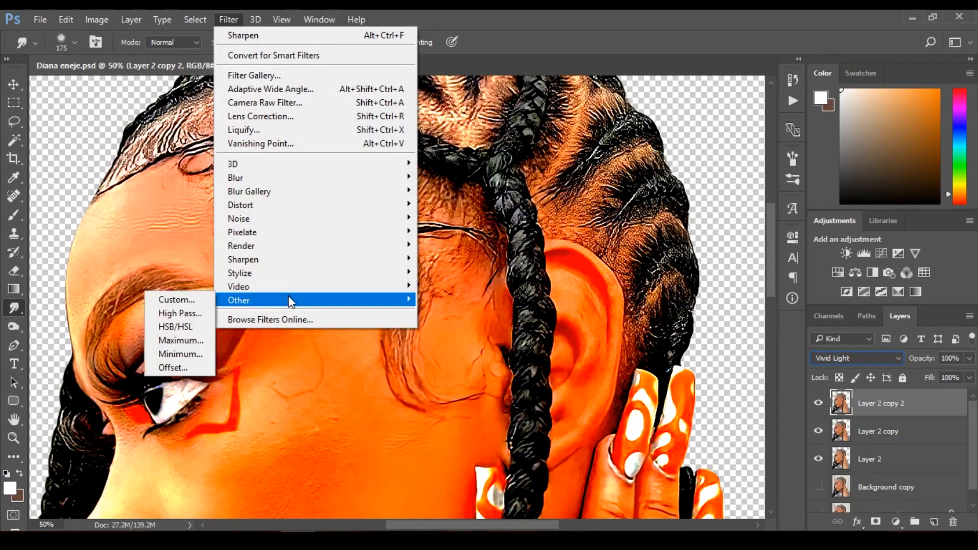
click(193, 314)
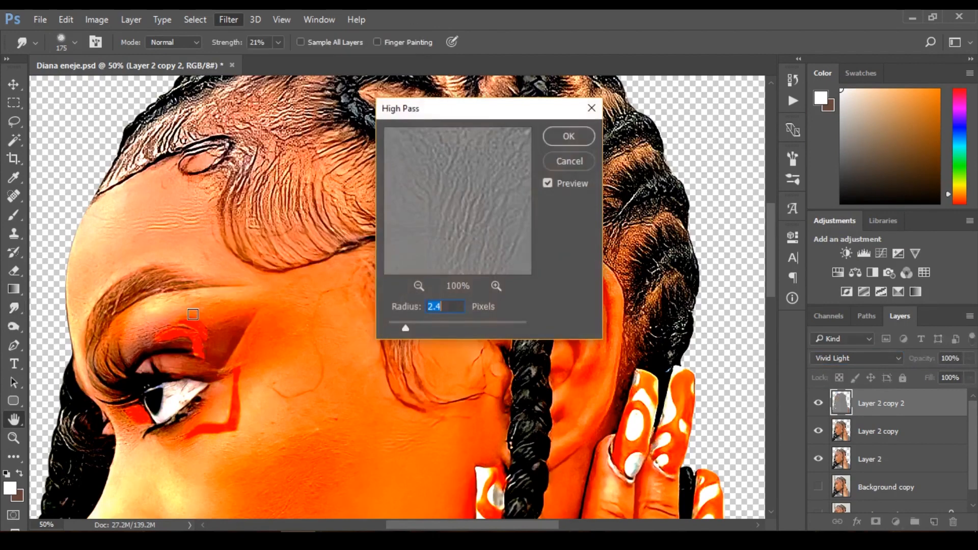
drag(484, 110, 727, 133)
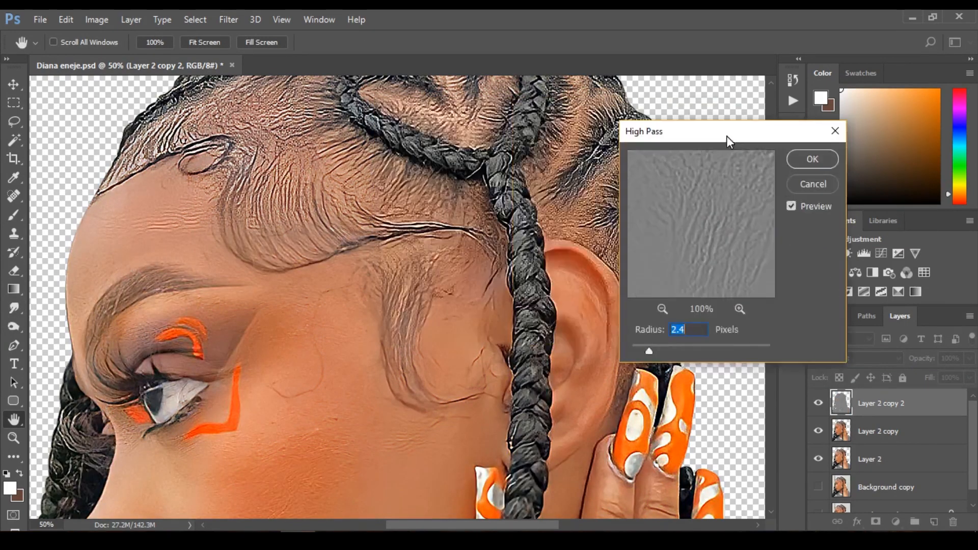
drag(649, 353, 638, 351)
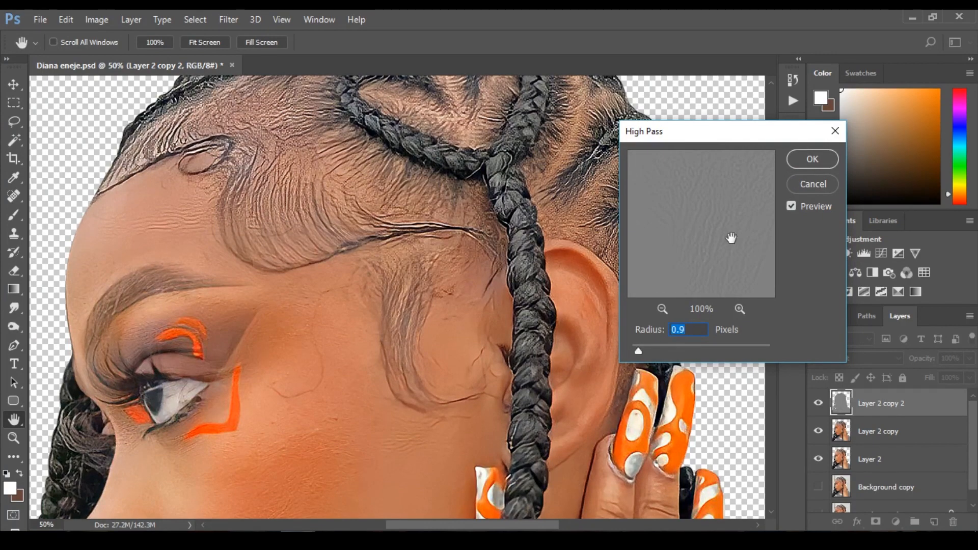
click(810, 160)
key(Delete)
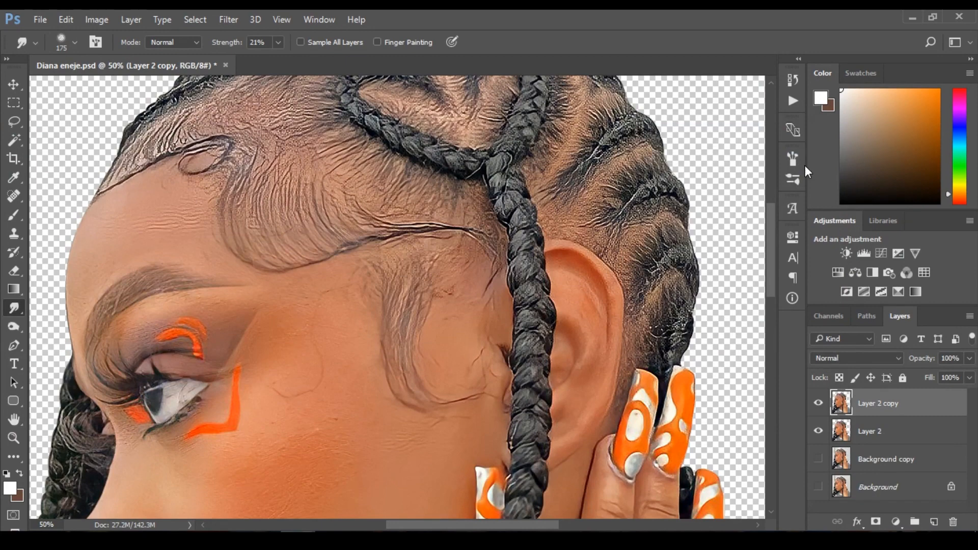
click(819, 403)
click(819, 403)
- Begin a Pen tool path just below the canvas at the shirt print's corner, where the shirt meets the braids
alt+click(725, 342)
alt+click(724, 342)
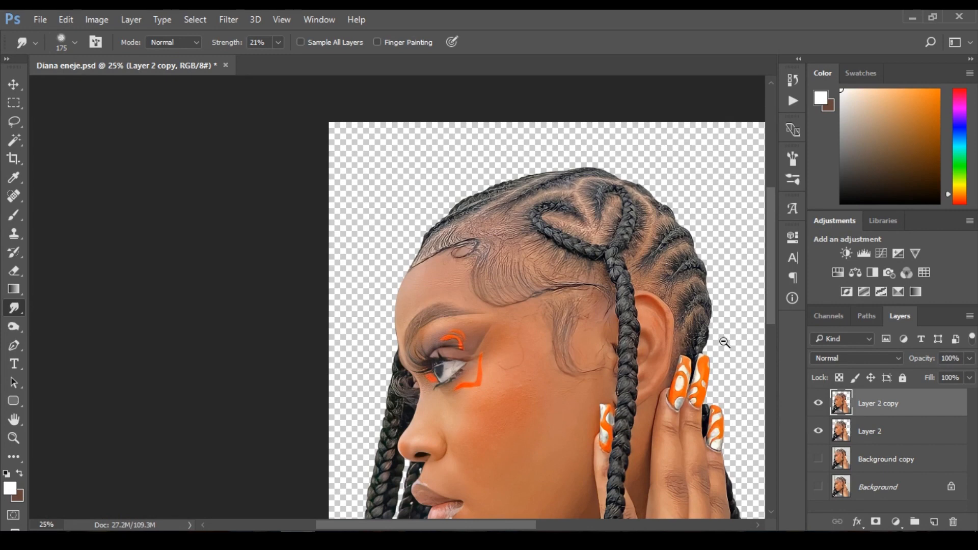
alt+click(725, 343)
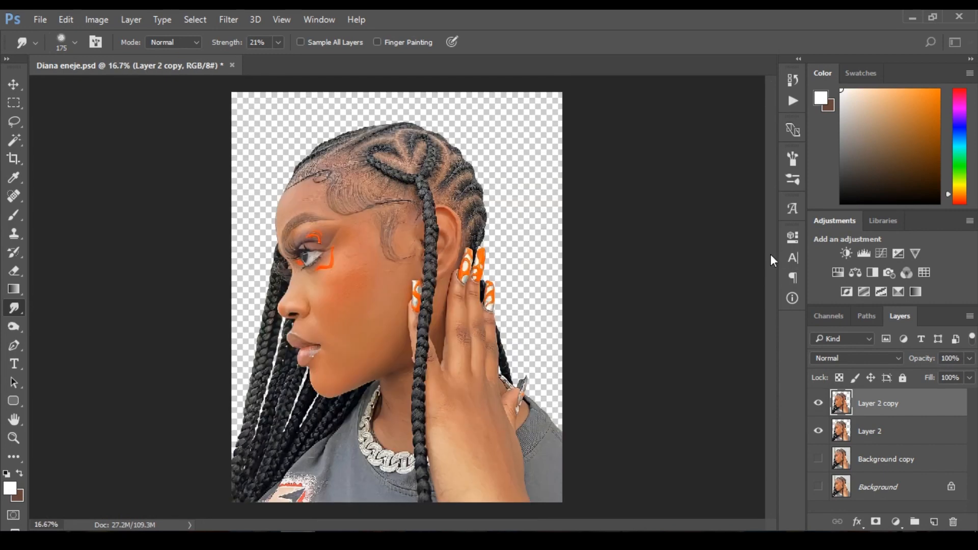
click(357, 335)
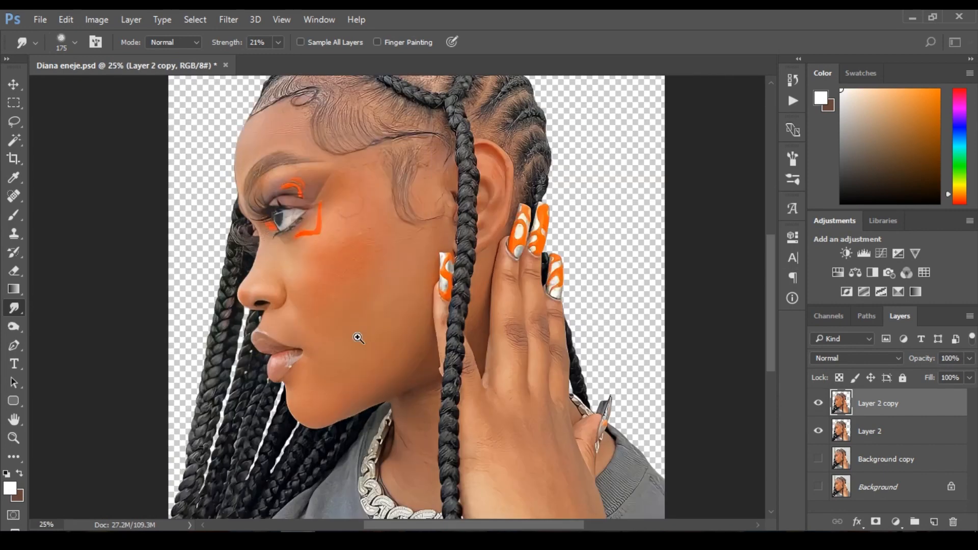
scroll(774, 314, down, 3)
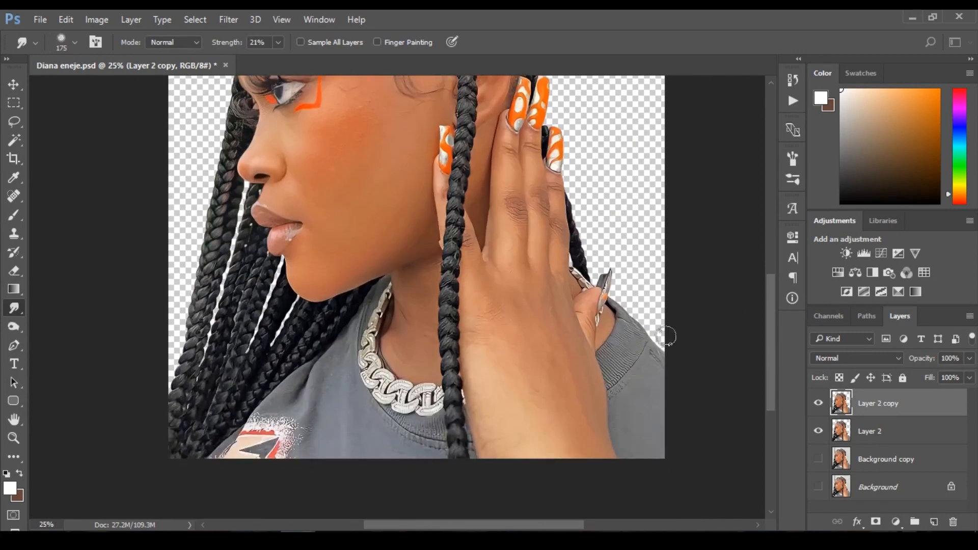
key(p)
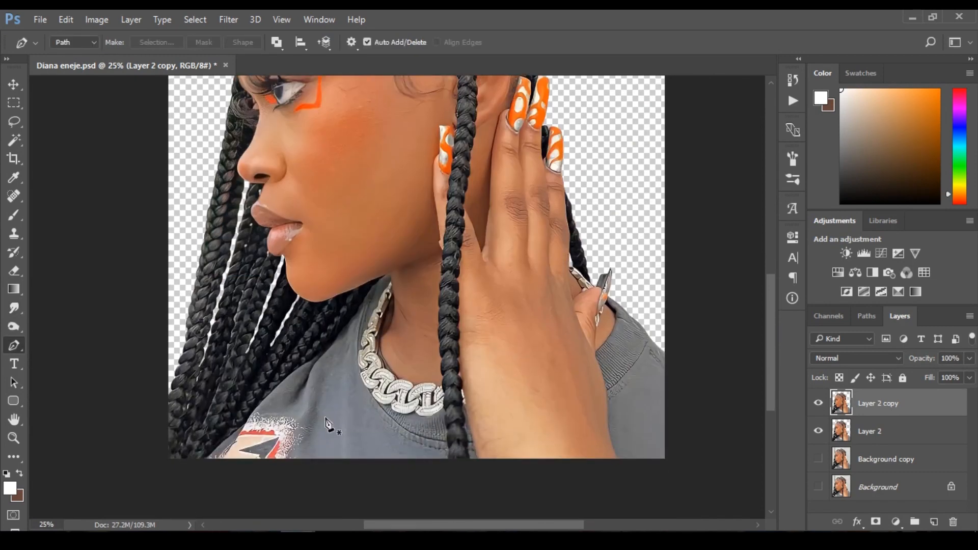
click(205, 460)
click(196, 474)
click(255, 416)
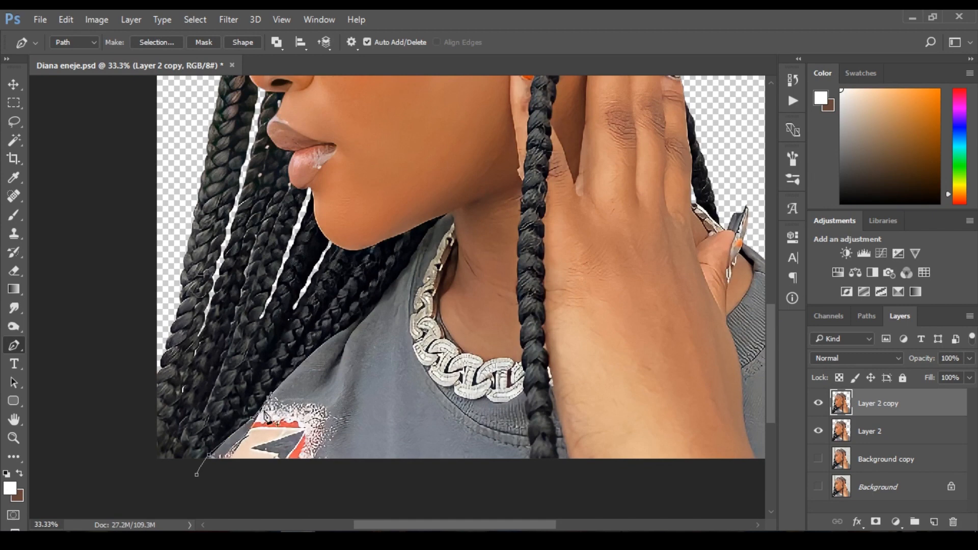
- Trace the shirt's shoulder edge along the braids up to the collar tip under the jaw
scroll(260, 408, up, 1)
drag(262, 411, 265, 404)
drag(296, 366, 320, 341)
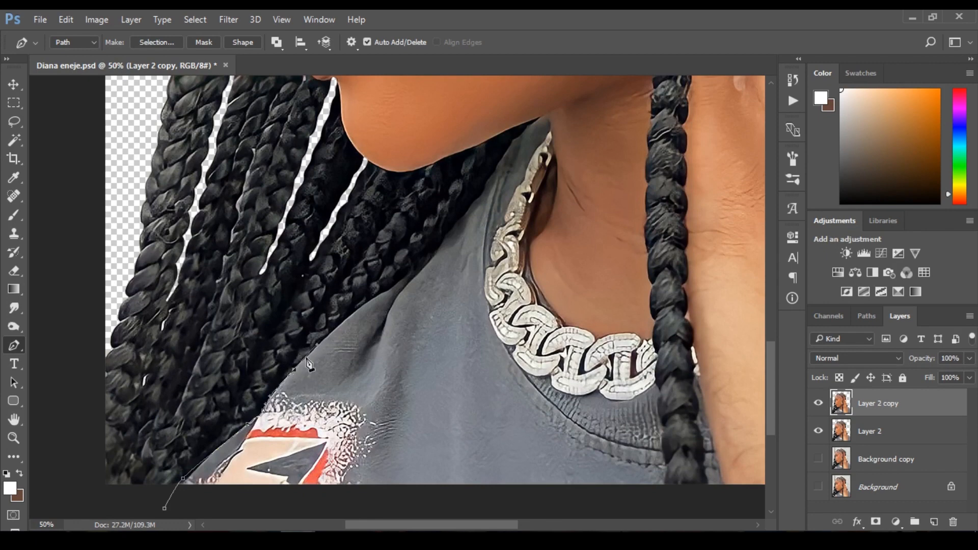
drag(375, 298, 496, 169)
drag(519, 137, 527, 129)
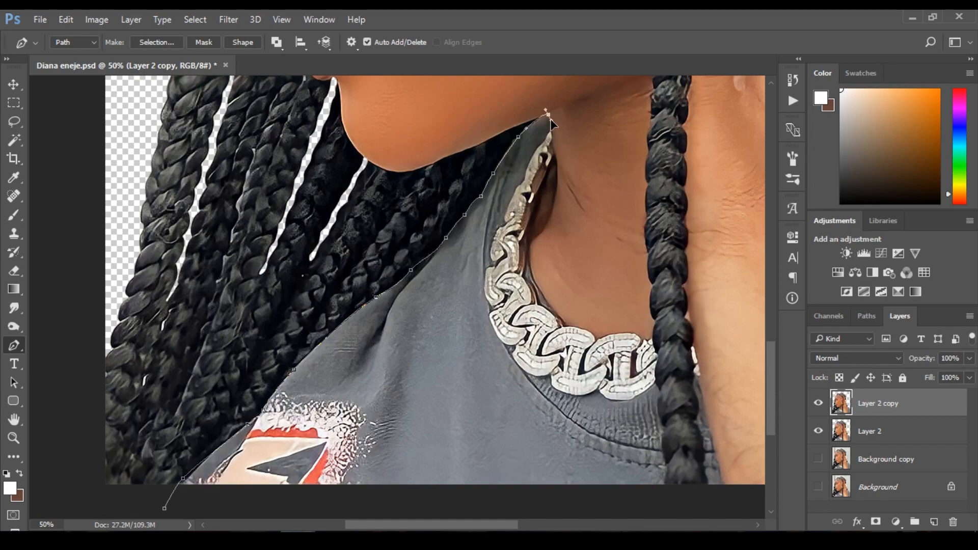
mouse_move(549, 118)
mouse_down()
mouse_move(554, 144)
mouse_move(546, 135)
mouse_up()
- Continue the path down from the collar tip along the outer edge of the necklace's upper links
scroll(544, 145, up, 1)
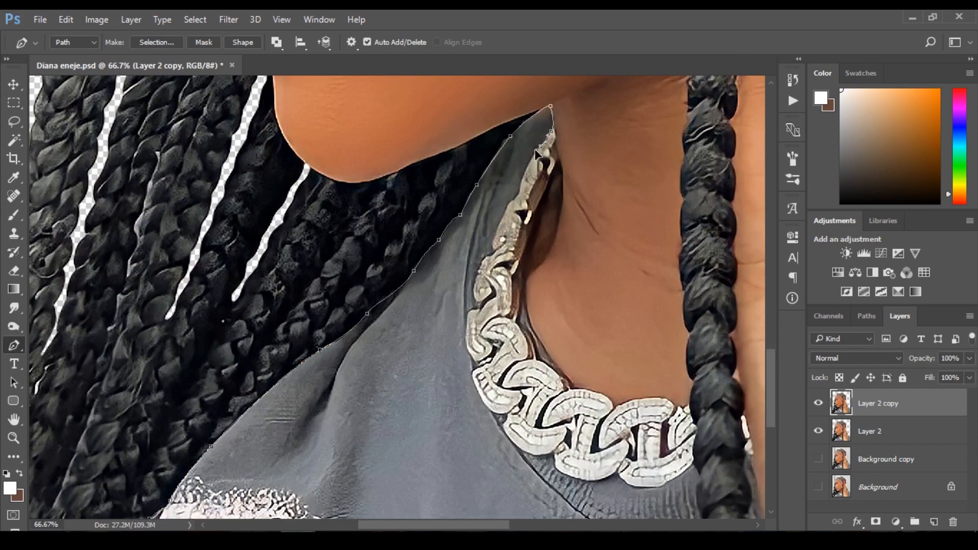
drag(519, 194, 520, 212)
drag(492, 245, 497, 257)
scroll(495, 251, up, 1)
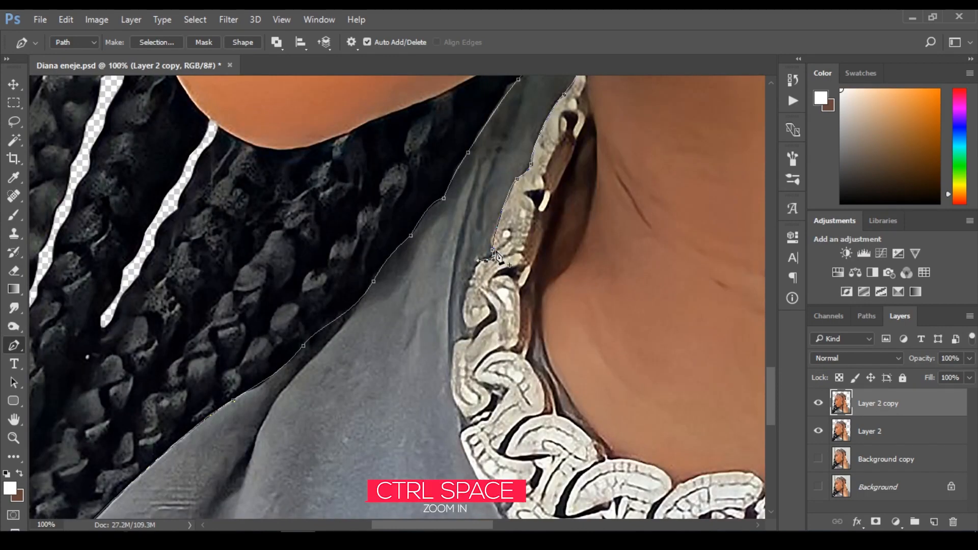
drag(468, 326, 452, 343)
click(470, 340)
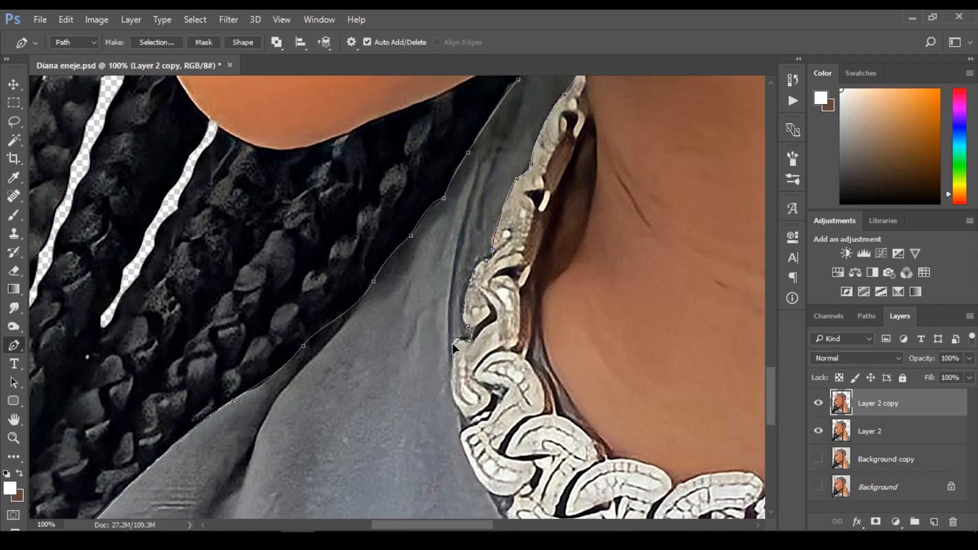
drag(457, 411, 473, 436)
click(470, 423)
click(463, 431)
- Follow the underside of the lower necklace links with path anchors where they overlap the shirt
scroll(770, 401, down, 5)
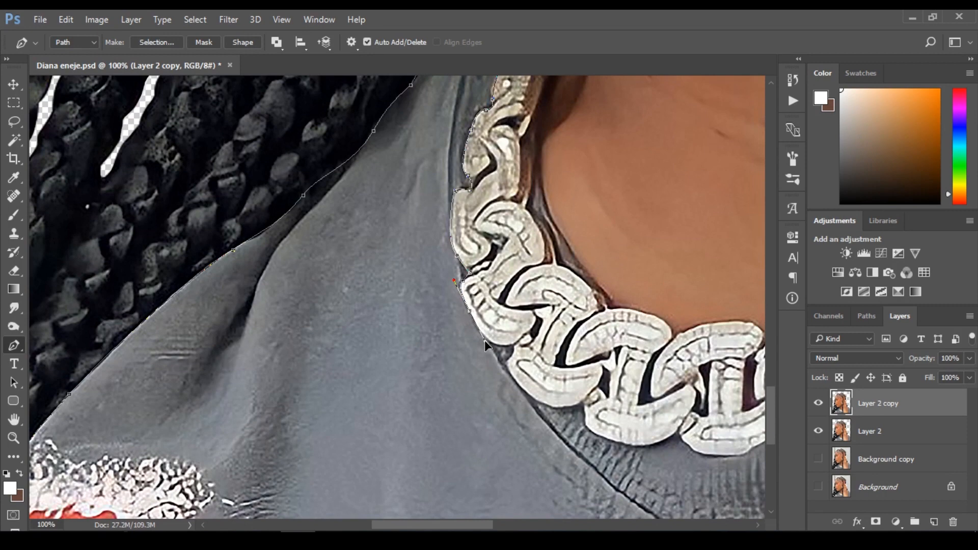
click(499, 345)
click(512, 346)
drag(510, 360, 505, 362)
click(520, 386)
click(534, 400)
drag(570, 408, 590, 402)
scroll(457, 528, right, 3)
drag(433, 429, 525, 437)
click(530, 437)
key(ctrl+z)
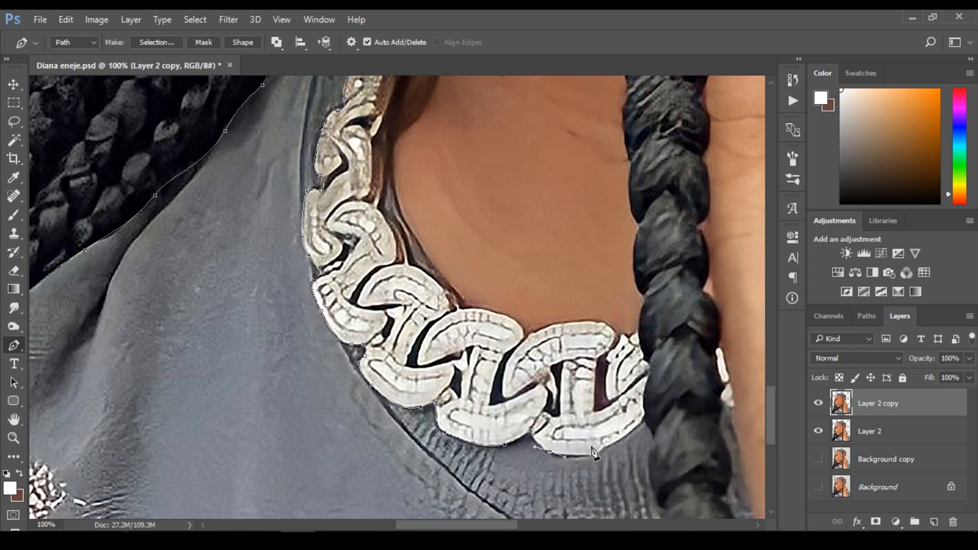
- Outline the underside of the last necklace link and bring the path to the hanging braid
click(605, 450)
drag(619, 431, 621, 435)
drag(642, 423, 645, 415)
drag(649, 380, 655, 356)
key(ctrl+z)
scroll(652, 377, down, 1)
drag(647, 402, 650, 429)
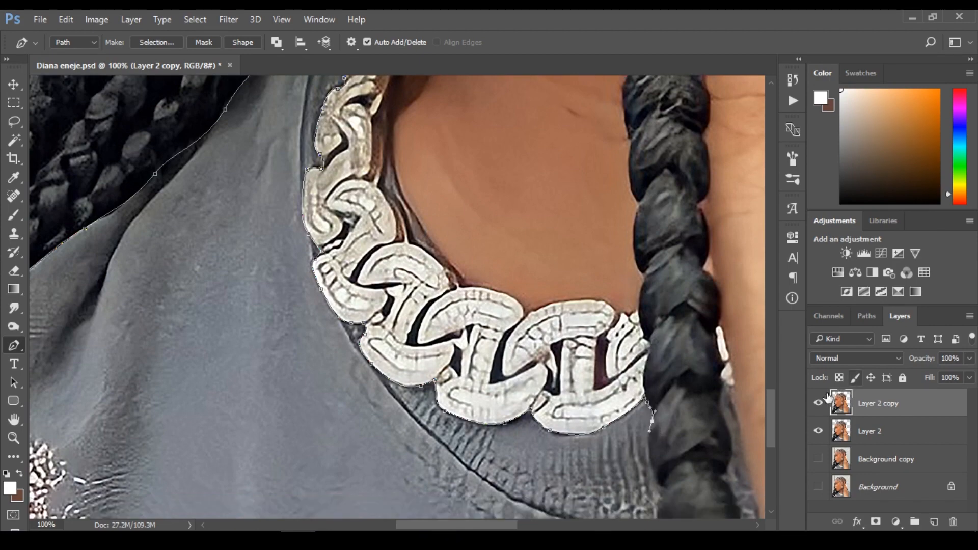
- Trace the near edge of the hanging braid down past the canvas bottom and start rounding its end
drag(771, 429, 773, 464)
drag(658, 254, 671, 280)
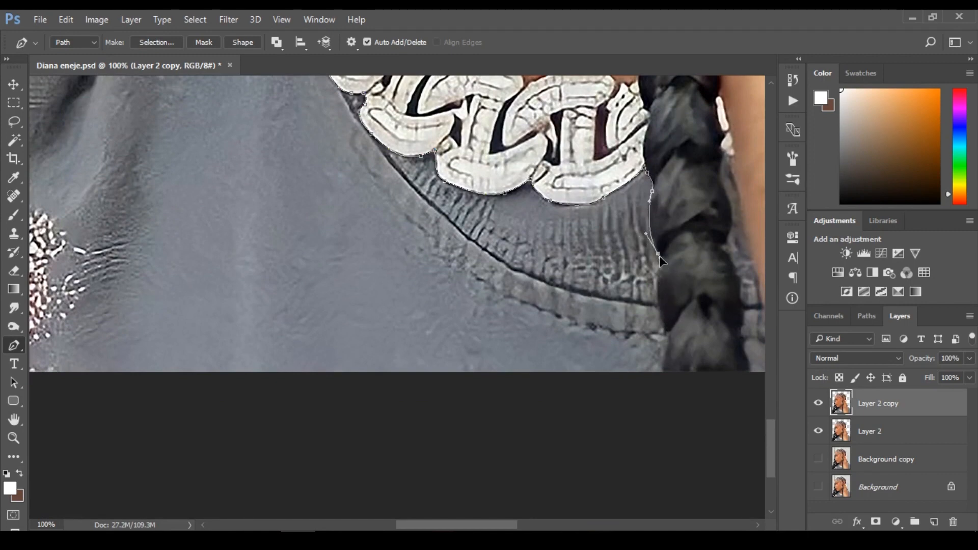
drag(667, 333, 686, 368)
click(669, 336)
drag(663, 384, 664, 404)
click(691, 412)
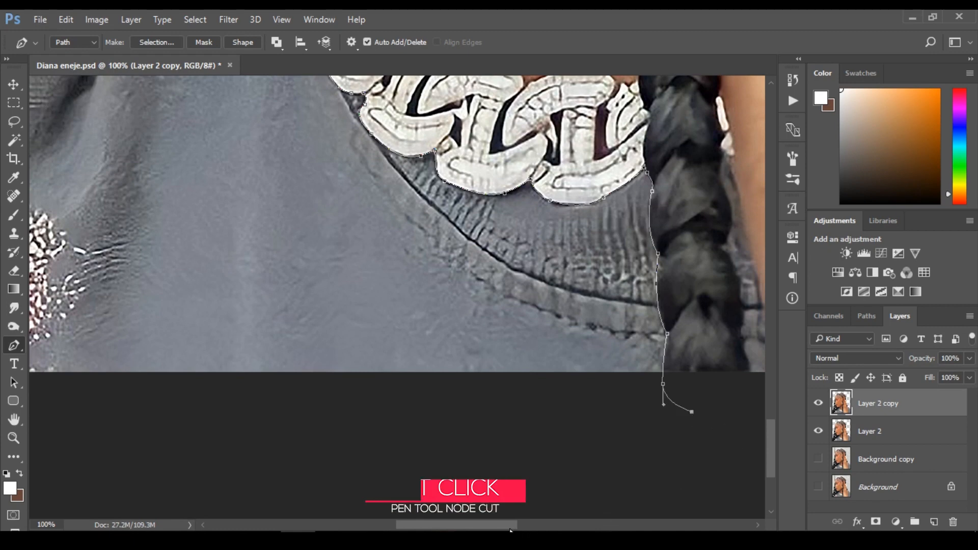
- Carry the path around the braid's end and up its far edge to the point where braid and forearm meet
drag(511, 527, 547, 529)
drag(511, 398, 532, 364)
key(ctrl+z)
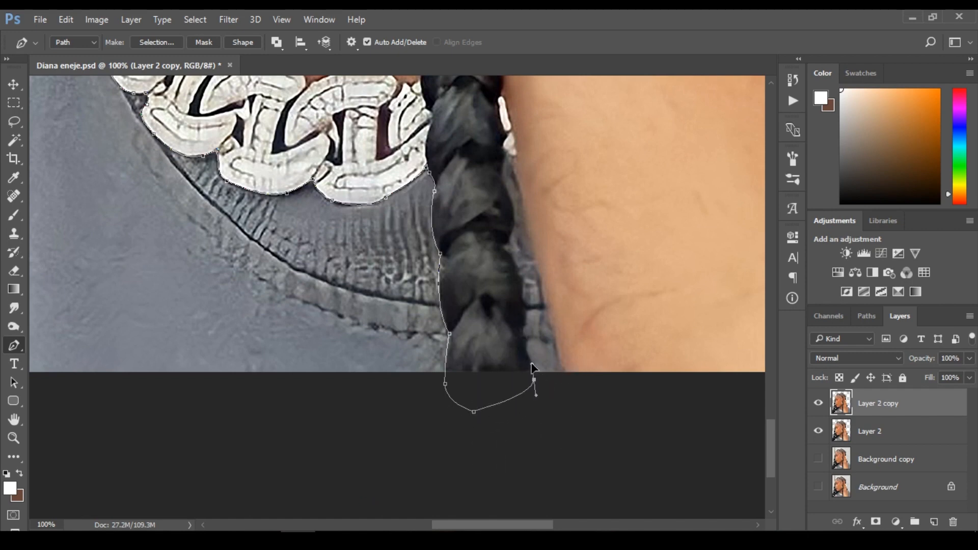
drag(526, 312, 527, 302)
key(ctrl+z)
drag(505, 247, 490, 235)
drag(508, 189, 489, 163)
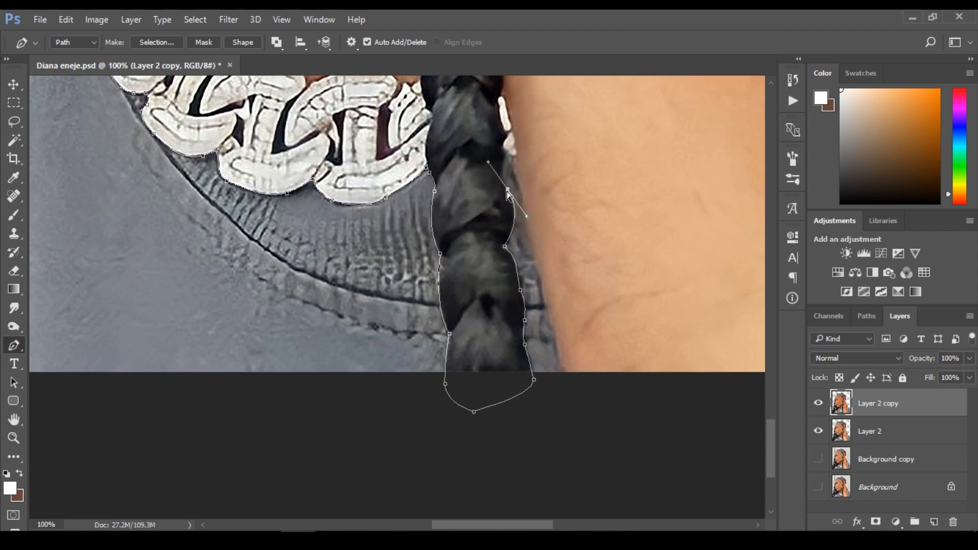
mouse_move(508, 191)
mouse_down()
mouse_move(503, 166)
mouse_move(518, 202)
mouse_move(493, 166)
mouse_move(507, 186)
mouse_up()
click(503, 162)
- Trace the shirt sliver down along the forearm and extend the path beneath the forearm, below the canvas
drag(564, 381, 573, 409)
scroll(578, 455, down, 5)
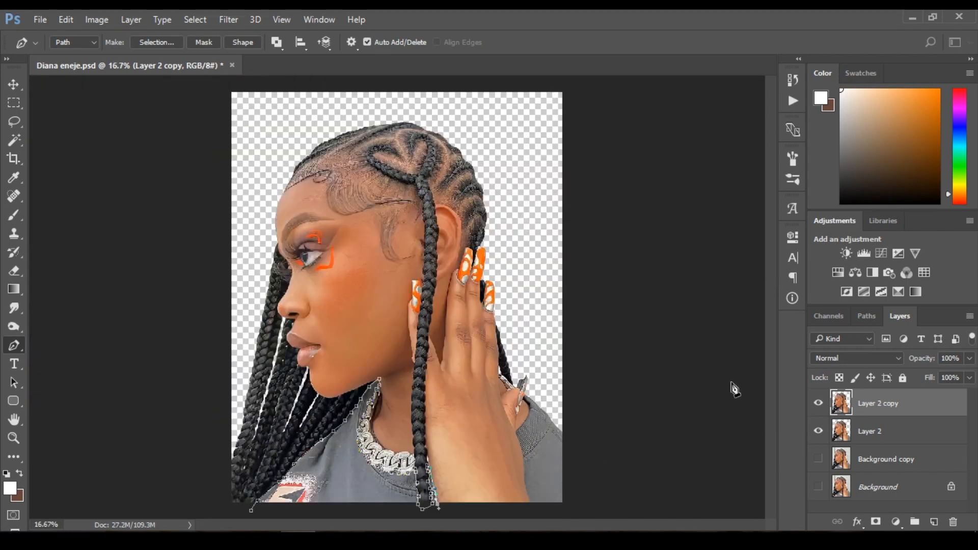
alt+click(519, 454)
alt+click(519, 462)
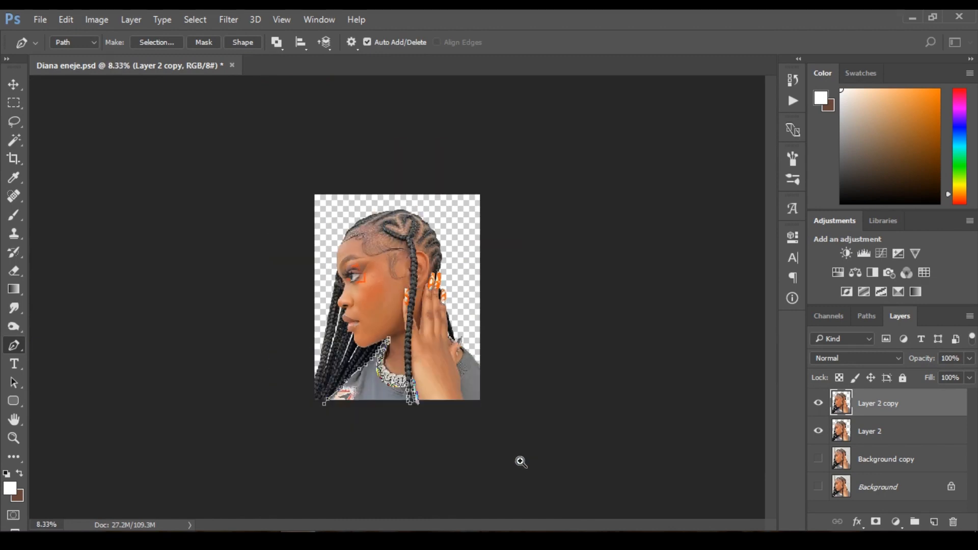
click(486, 423)
click(498, 445)
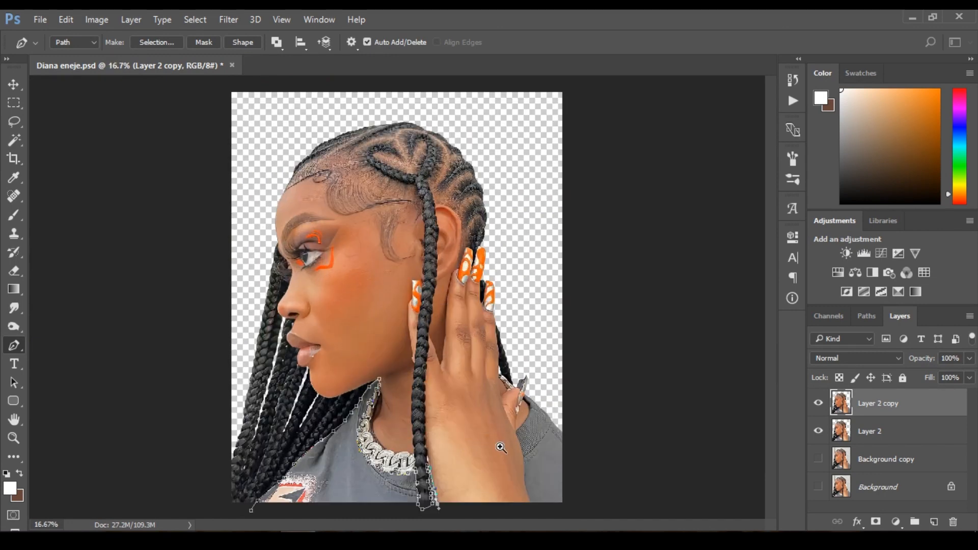
click(502, 448)
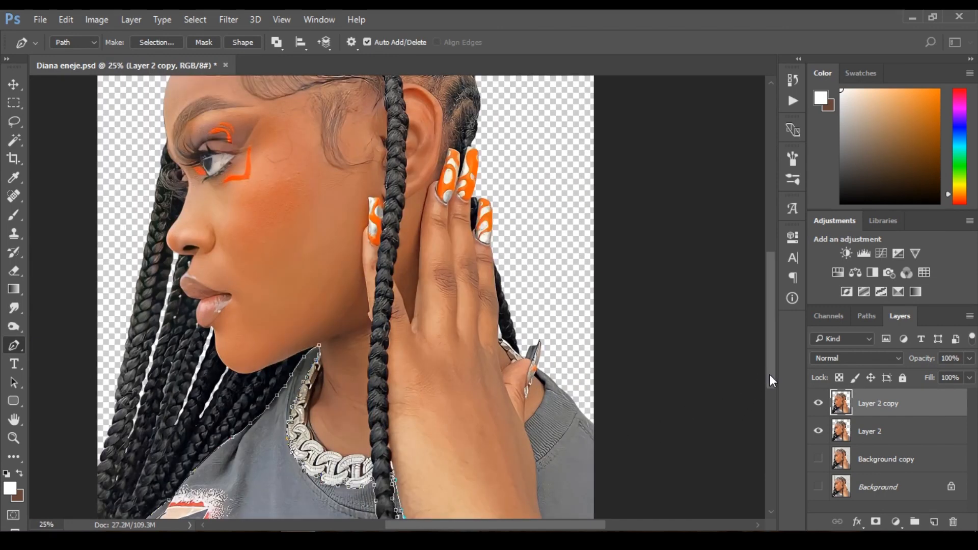
drag(769, 374, 739, 422)
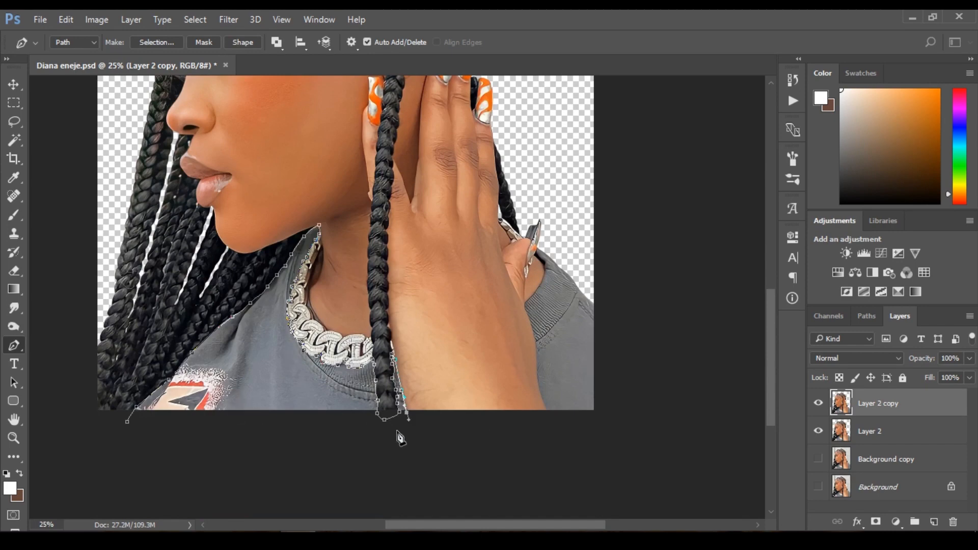
click(576, 431)
drag(548, 422, 540, 400)
key(ctrl+z)
click(539, 406)
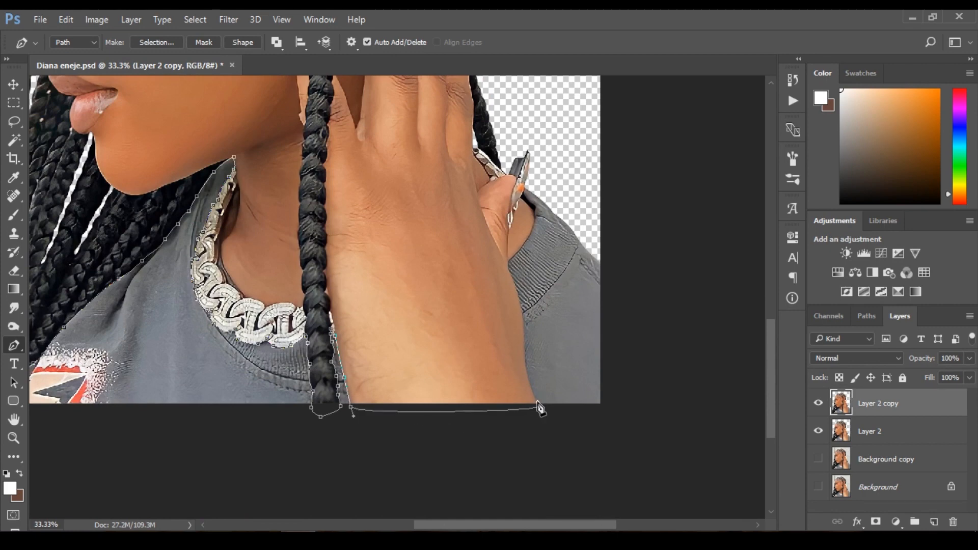
- Trace the forearm's outer edge upward and follow the rear collar along the neck to its tip by the thumbnail
key(ctrl+z)
drag(521, 313, 516, 294)
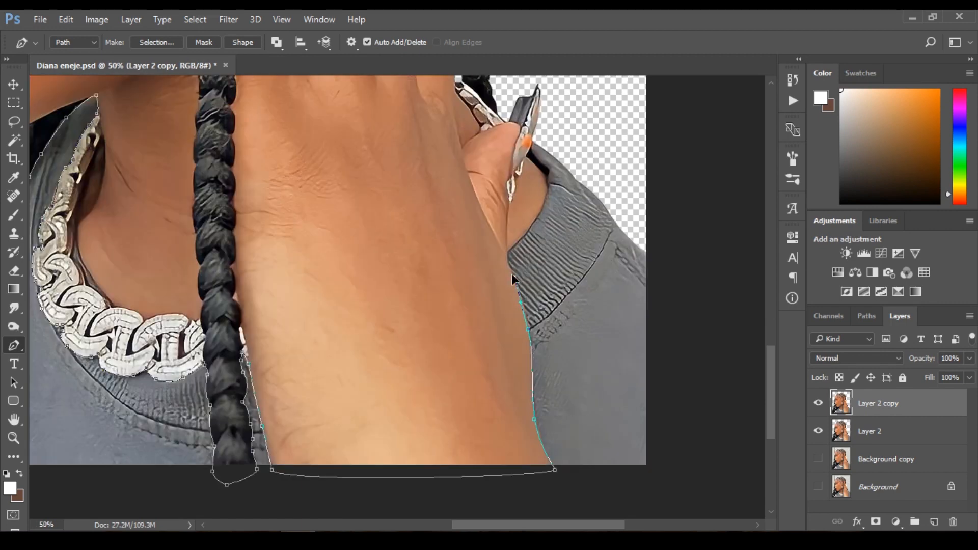
click(508, 265)
click(544, 197)
drag(534, 219, 541, 208)
click(546, 185)
drag(535, 159, 528, 152)
click(528, 153)
- Loop the path loosely outside the rear shoulder and beneath the canvas, back to its starting point
drag(595, 147, 612, 162)
drag(653, 224, 673, 247)
click(699, 293)
ctrl+alt+click(708, 375)
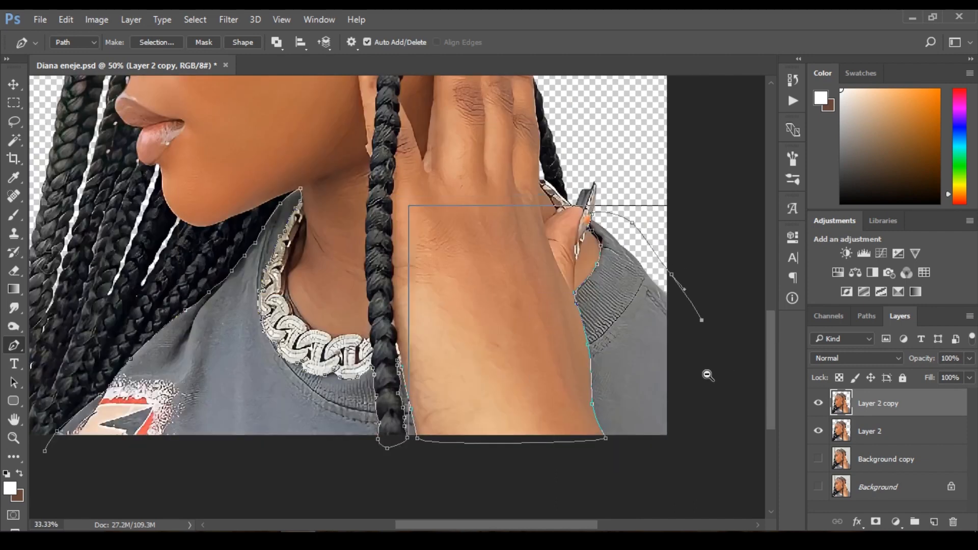
ctrl+alt+click(708, 375)
drag(663, 499, 437, 492)
drag(320, 490, 253, 484)
drag(246, 478, 214, 452)
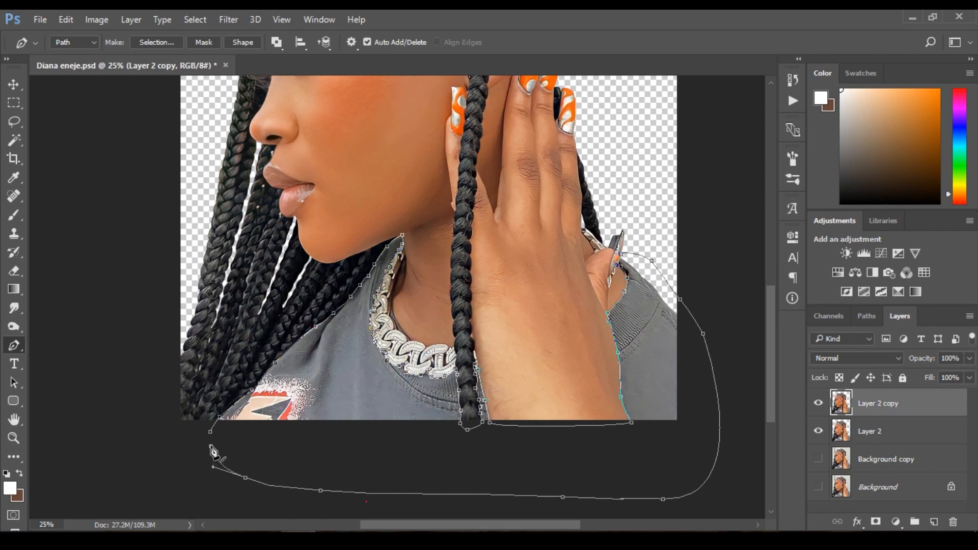
- Convert the shirt path to a selection and copy the selected area of Layer 2 copy to a new layer
key(ctrl+Return)
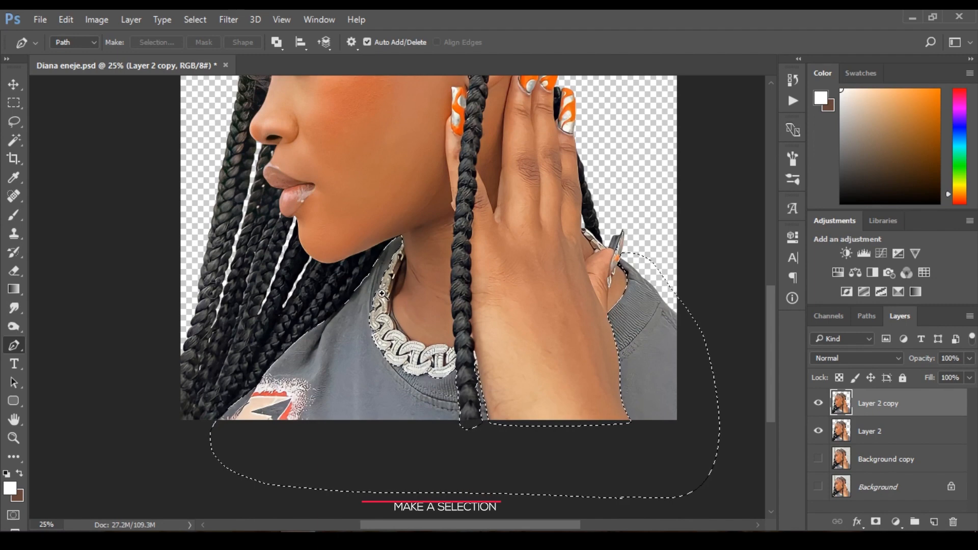
scroll(382, 294, up, 2)
scroll(382, 294, down, 1)
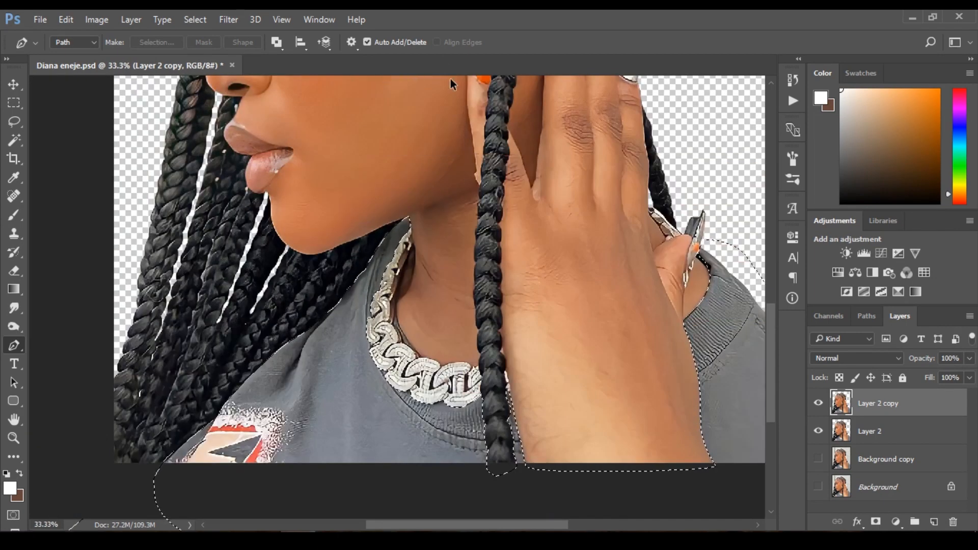
scroll(474, 254, down, 1)
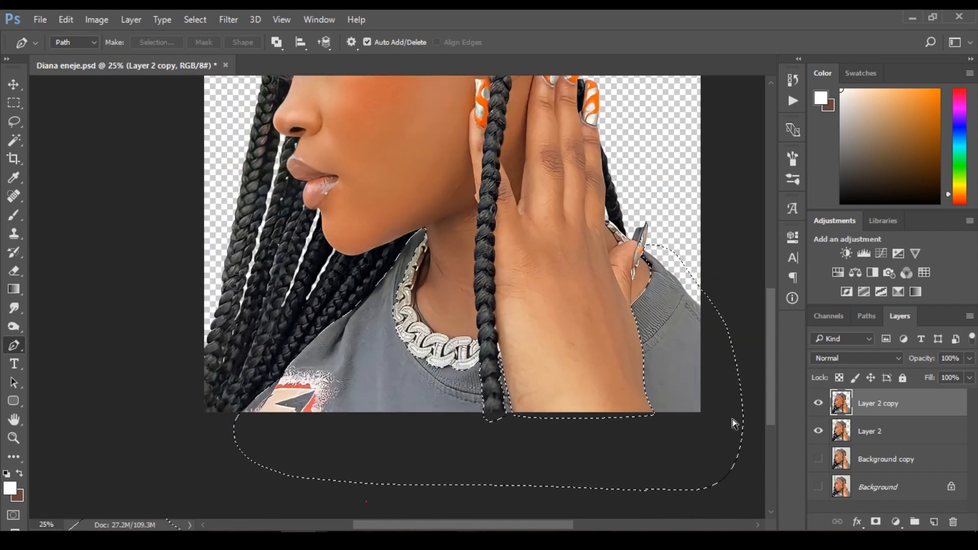
key(ctrl+j)
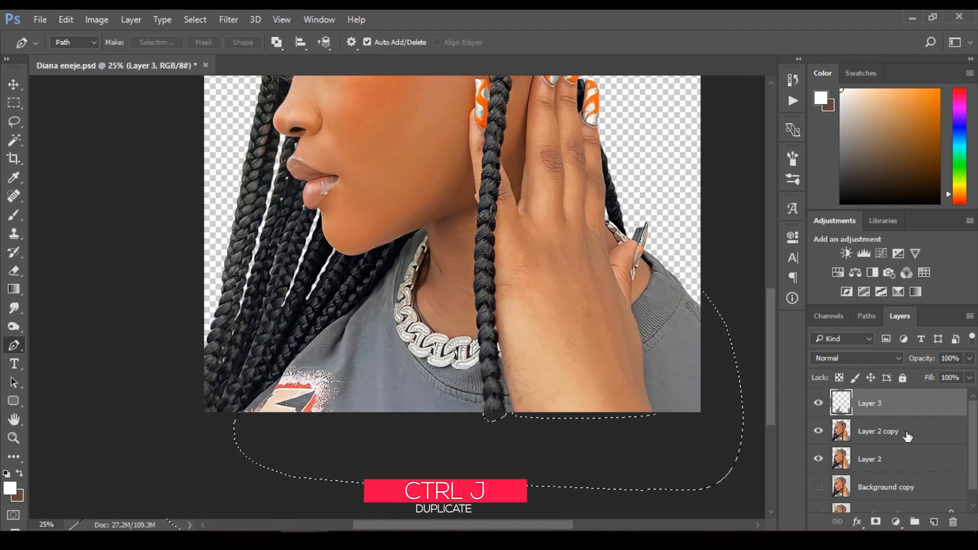
- Hide Layer 2 copy and Layer 2 to check the shirt cutout, and show Layer 2 copy again as the active layer
click(819, 432)
click(818, 459)
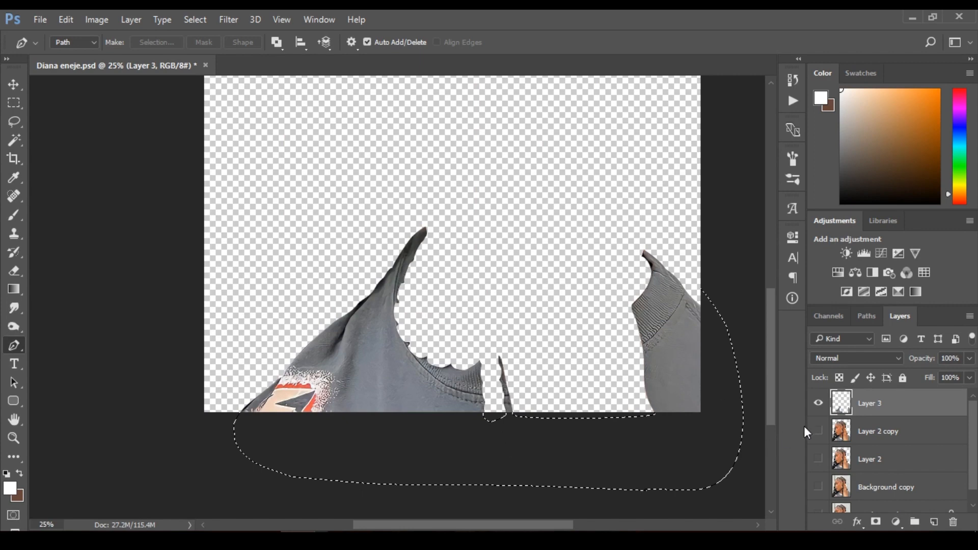
click(817, 433)
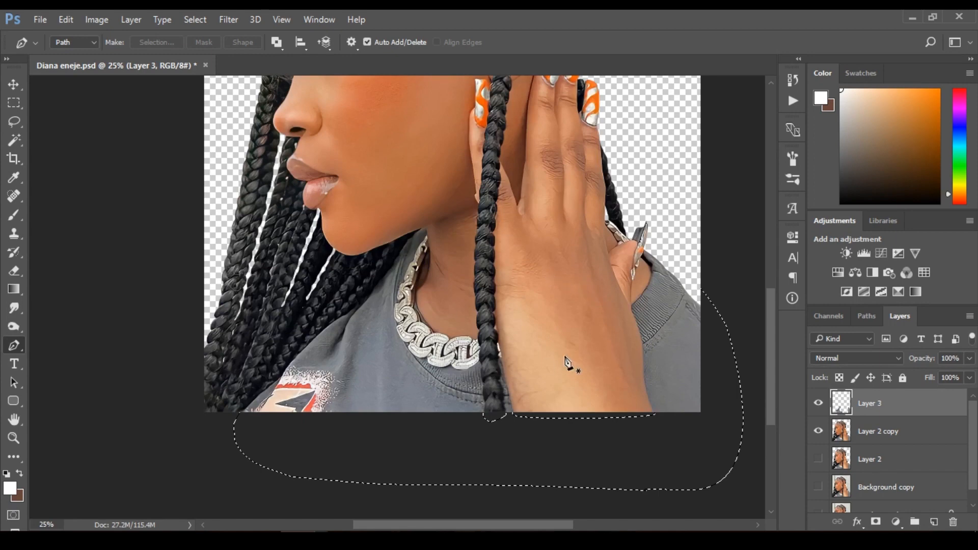
drag(772, 357, 784, 296)
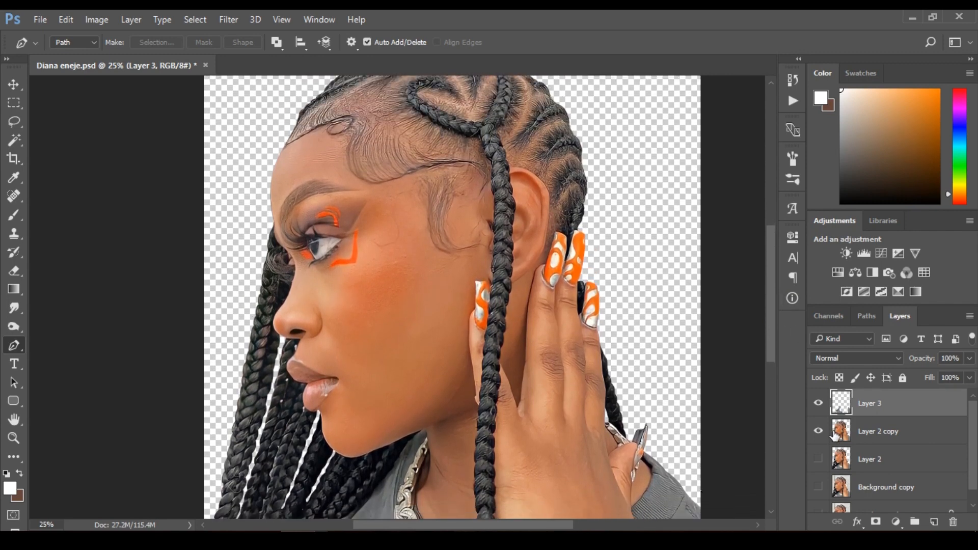
click(858, 436)
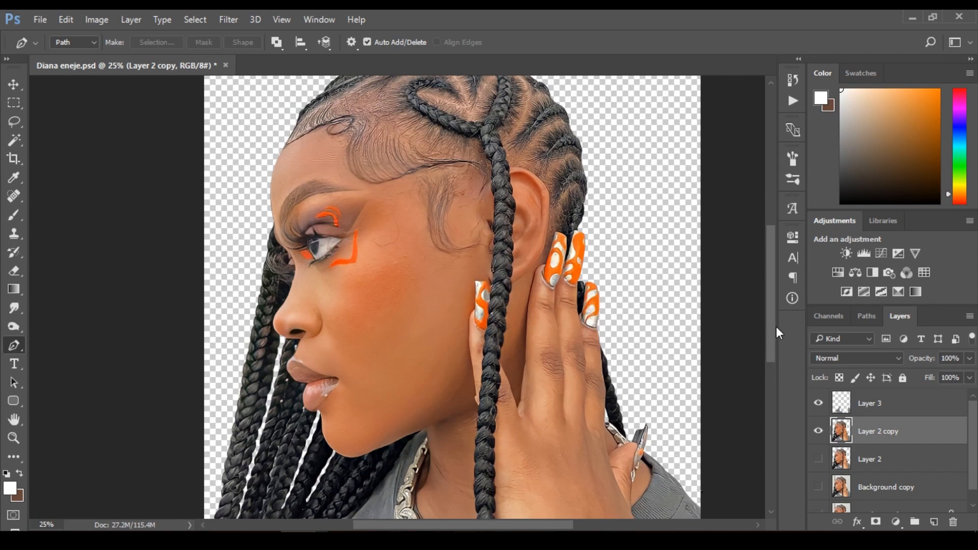
- Trace the chain's inner edge on Layer 2 copy with the Pen tool, from its tip under the jaw down to the lower bend
drag(777, 329, 774, 363)
ctrl+click(458, 425)
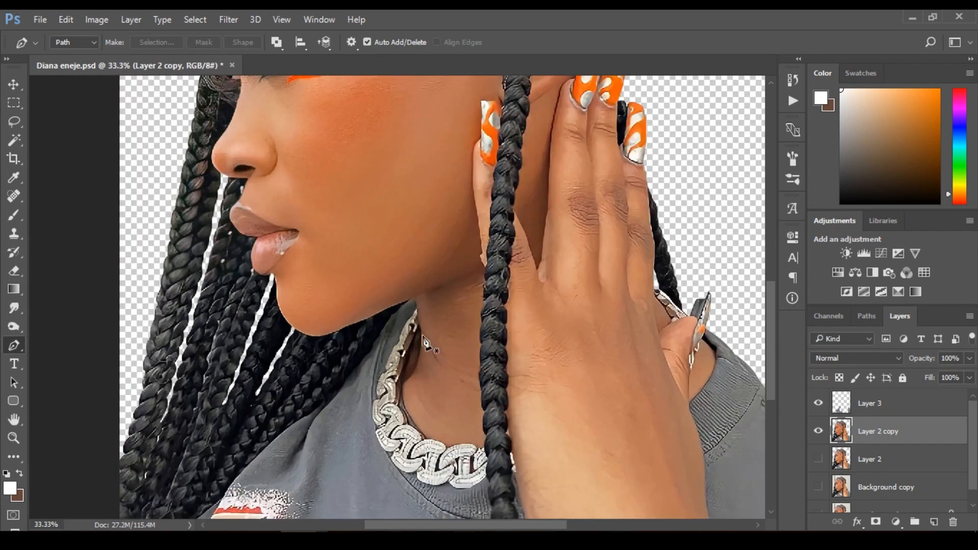
click(416, 306)
drag(420, 332, 409, 349)
key(ctrl+z)
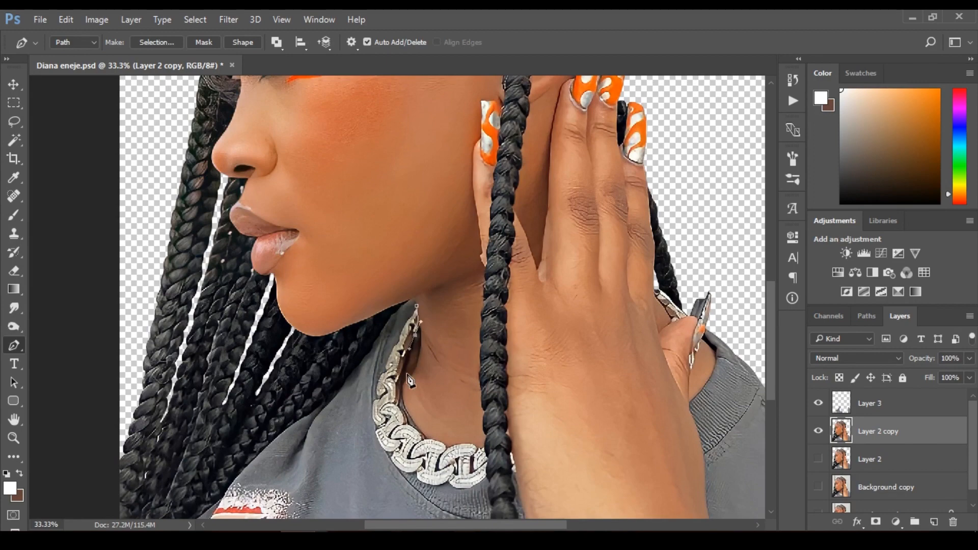
ctrl+click(399, 395)
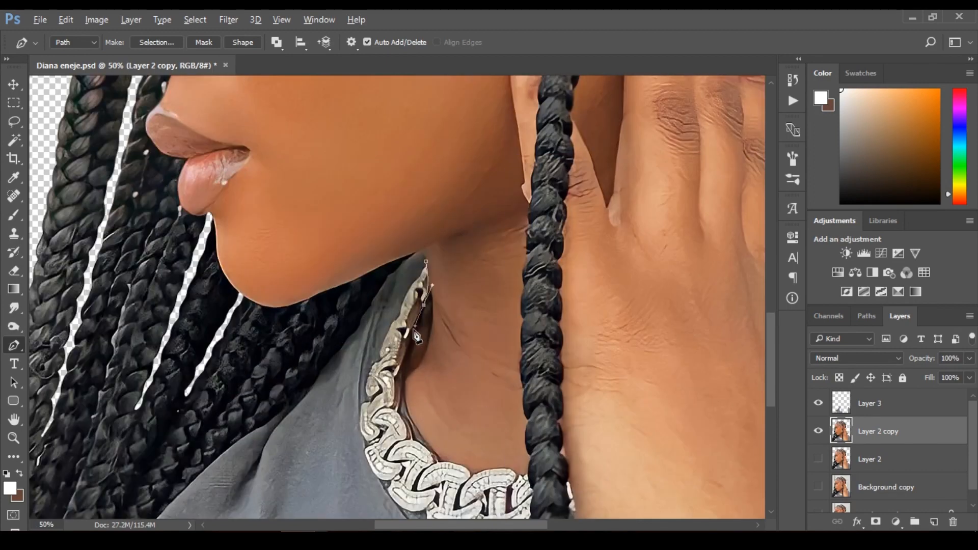
drag(404, 366, 400, 400)
click(398, 410)
drag(442, 460, 449, 469)
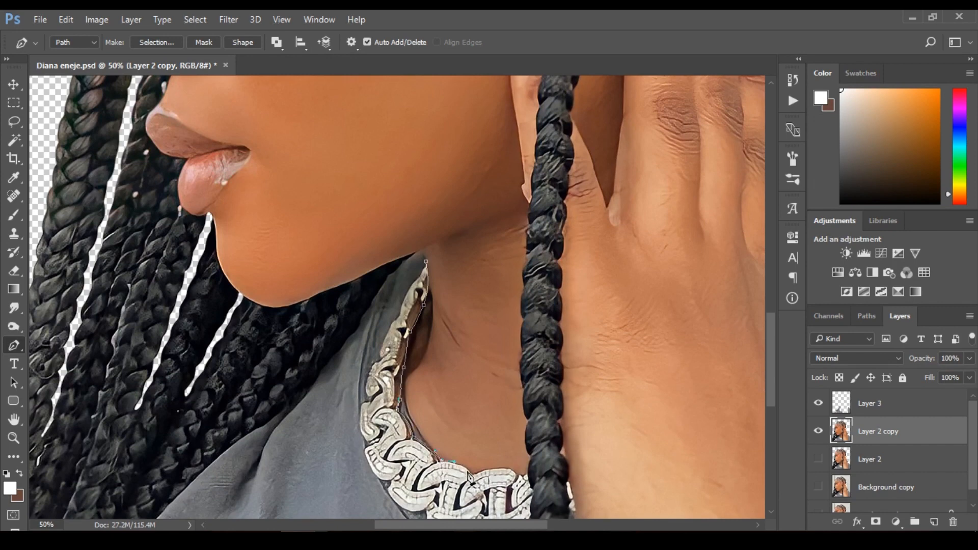
- Continue the path along the chain's upper edge to the hanging braid and down the braid's edge past the last link
drag(472, 475, 525, 489)
scroll(772, 382, down, 5)
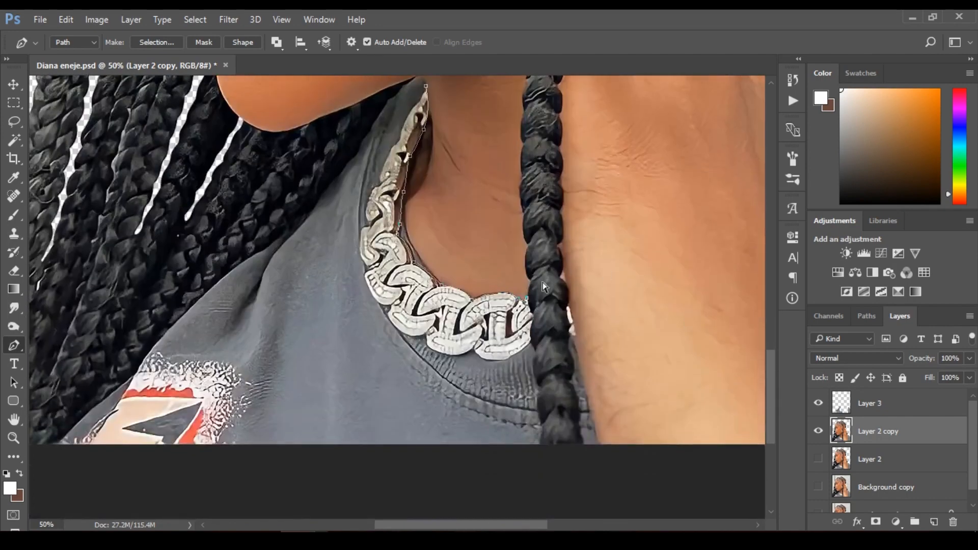
scroll(530, 300, up, 1)
mouse_move(533, 319)
mouse_down()
mouse_move(540, 322)
mouse_move(531, 326)
mouse_up()
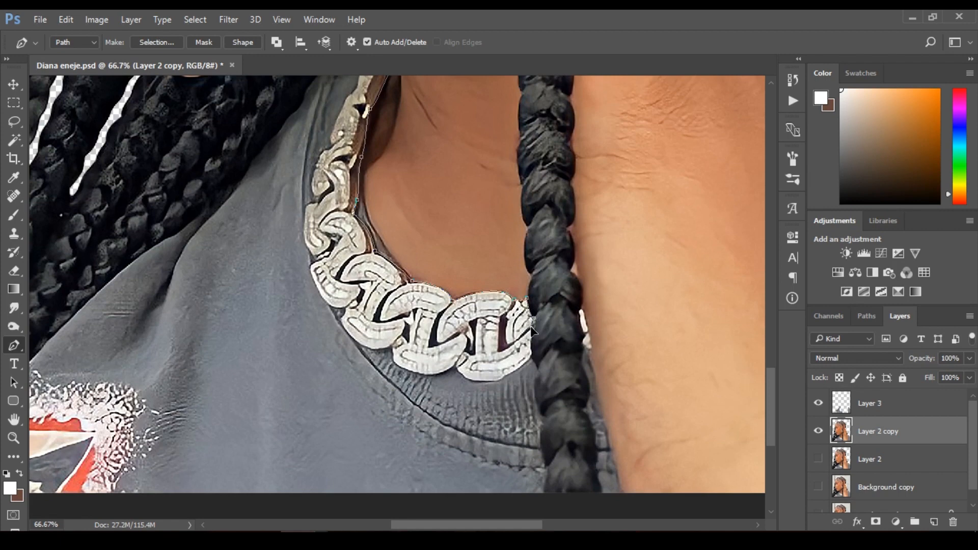
drag(533, 356, 531, 369)
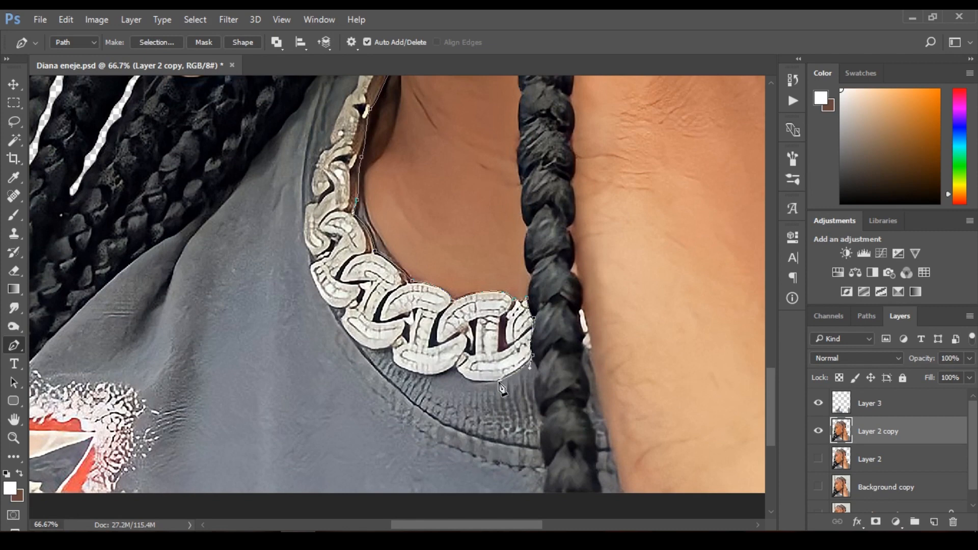
key(ctrl+z)
click(505, 381)
click(459, 380)
key(ctrl+alt+z)
key(ctrl+alt+z)
- Loop the path loosely across the shirt below and outside the chain, back up toward its tip under the jaw
drag(507, 417, 470, 429)
click(261, 417)
drag(194, 300, 213, 239)
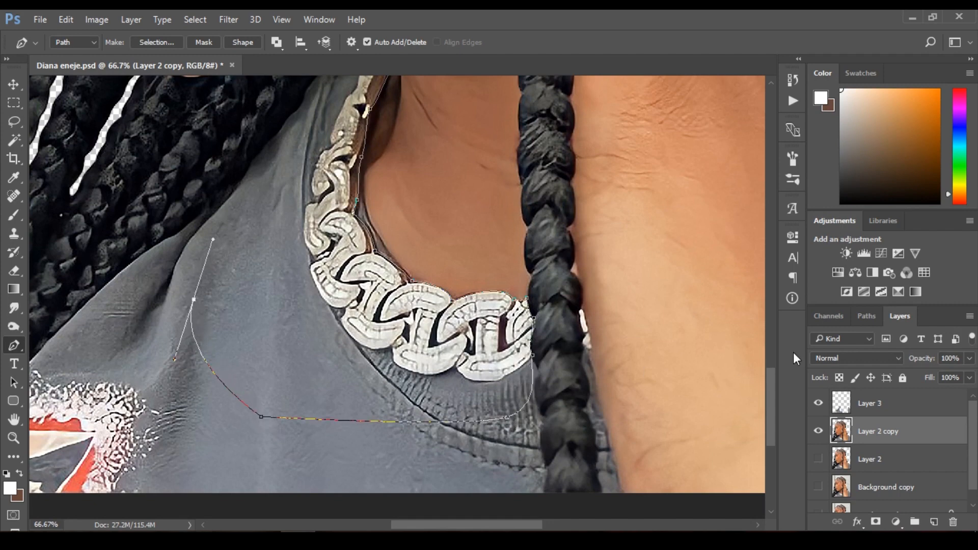
drag(768, 425, 767, 408)
drag(267, 279, 277, 258)
drag(325, 168, 362, 111)
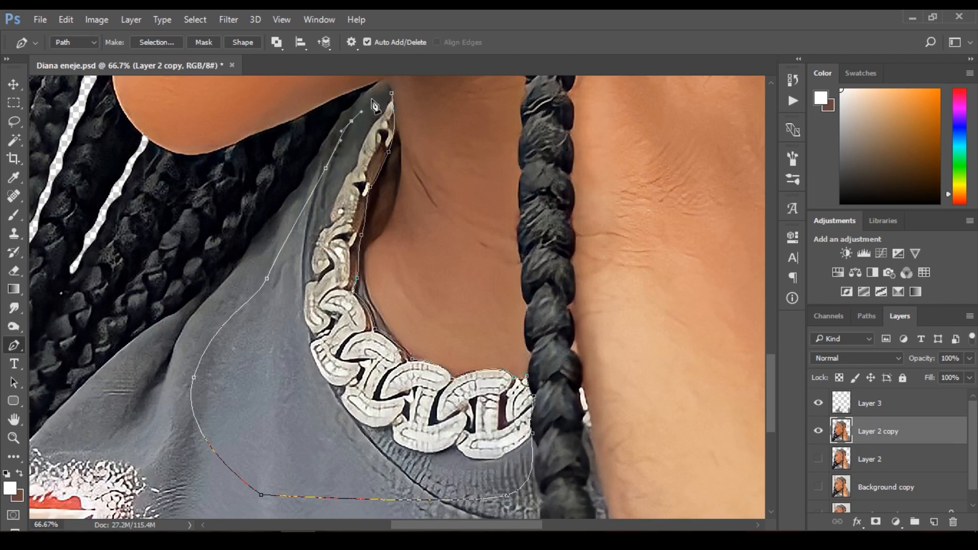
- Close the chain path, convert it to a selection, and copy that area of Layer 2 copy to a new layer
click(388, 93)
key(ctrl+Return)
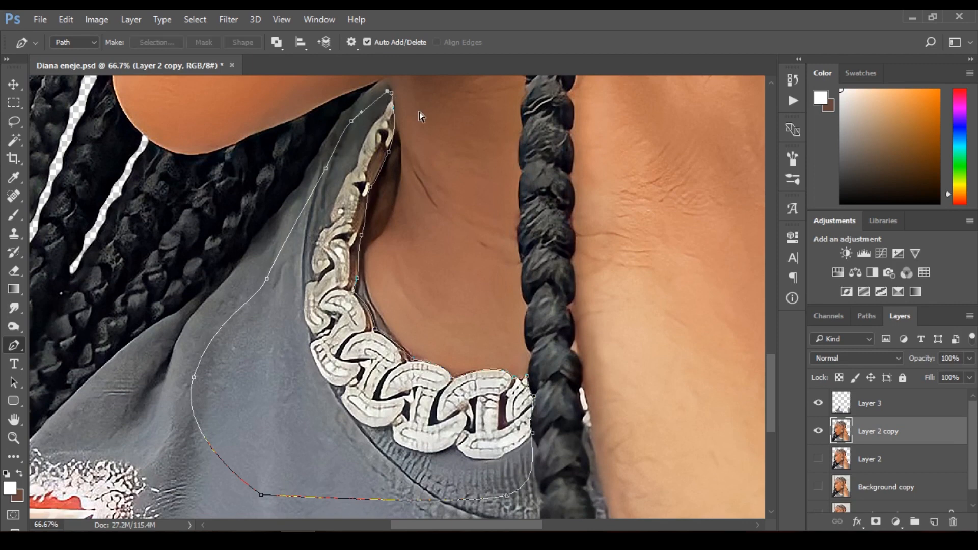
key(ctrl+j)
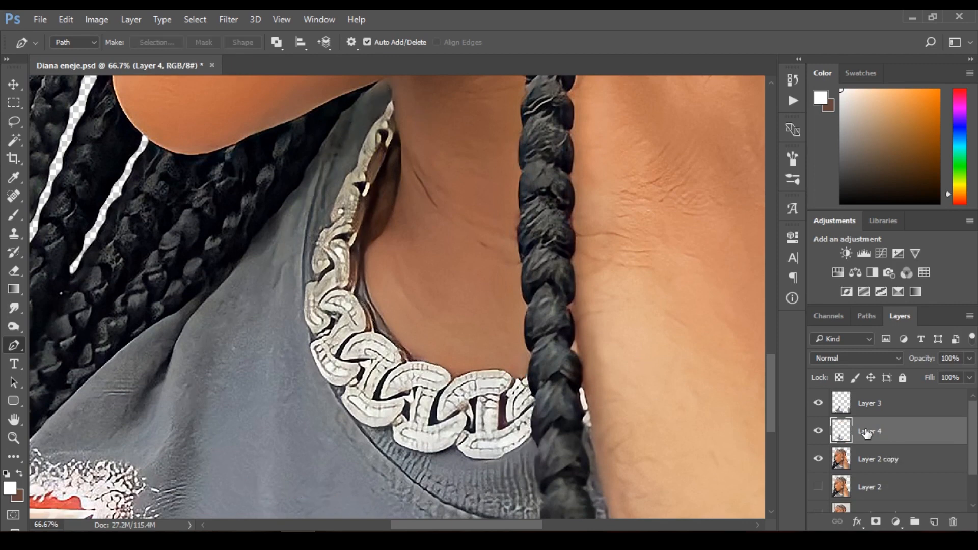
- Rename the new chain cutout layer as chain and the shirt cutout layer, Layer 3, as shirt
double_click(874, 433)
text(chain)
key(shift+Tab)
text(shi)
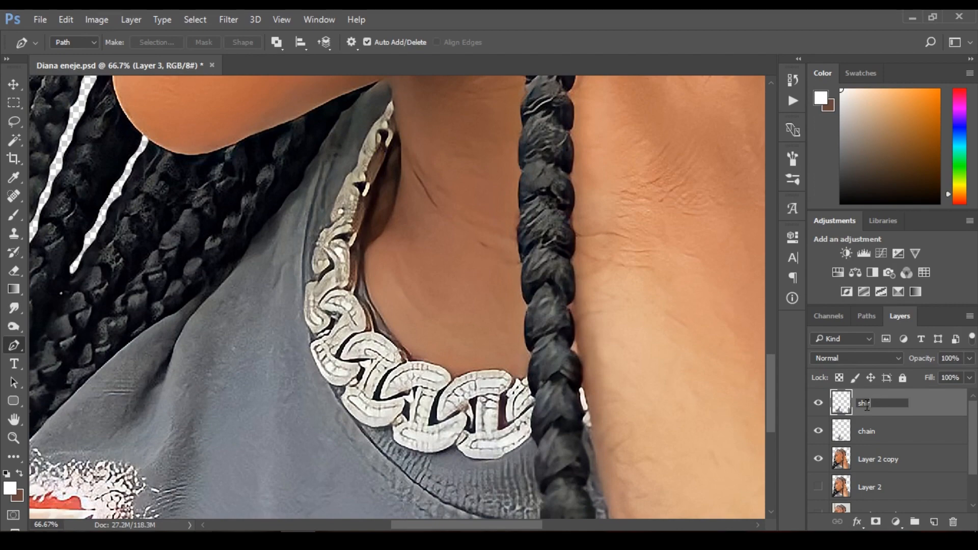
key(Return)
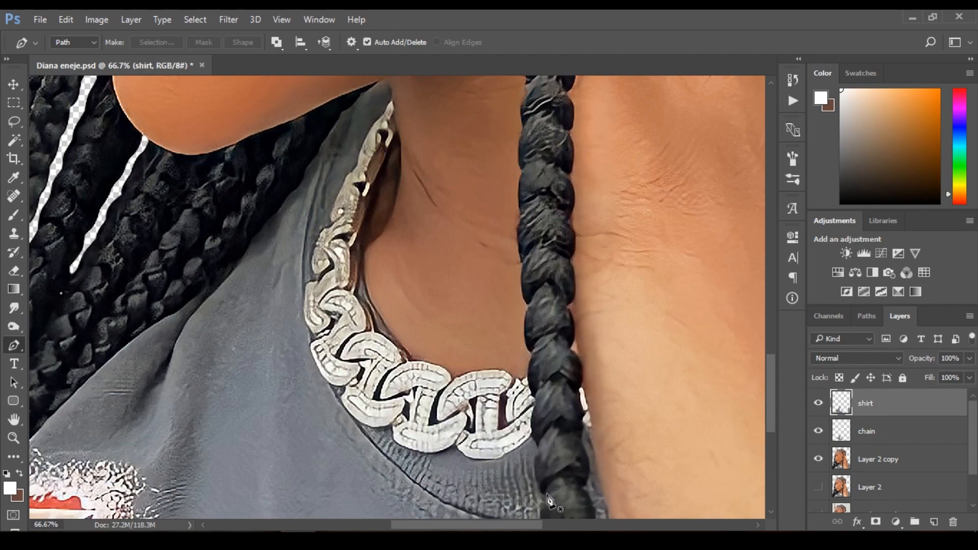
- Trace a closed path on Layer 2 copy around the small chain piece between the rear braid and the thumb
drag(504, 527, 607, 527)
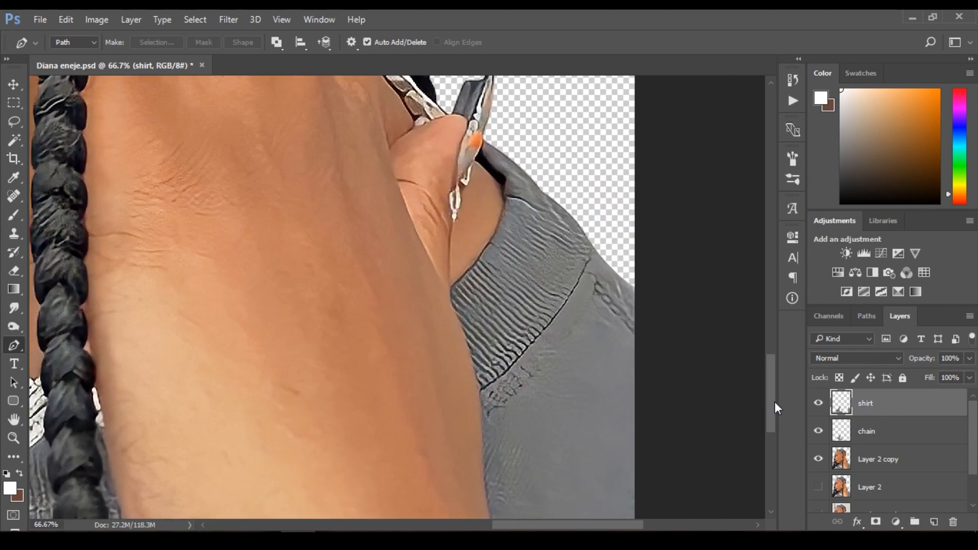
scroll(775, 403, up, 5)
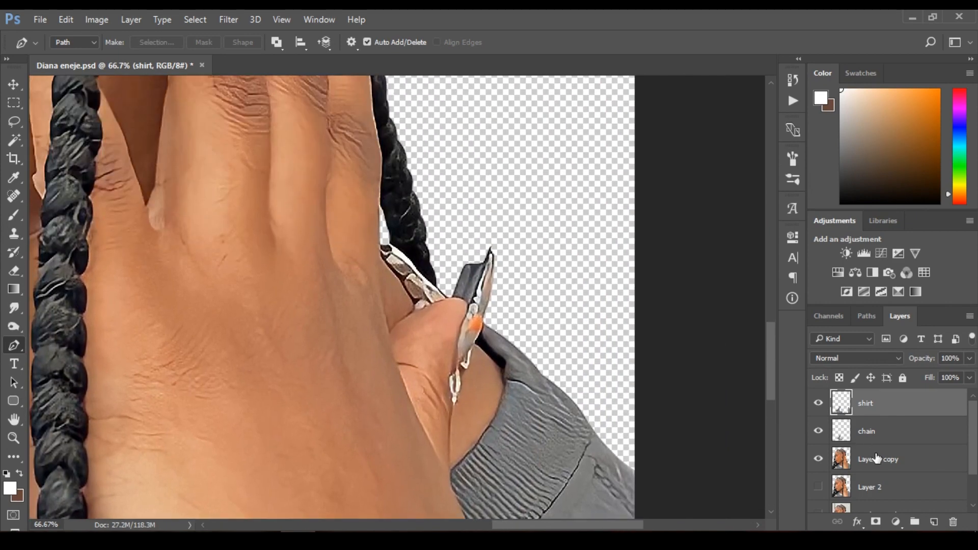
click(877, 459)
click(382, 248)
click(379, 254)
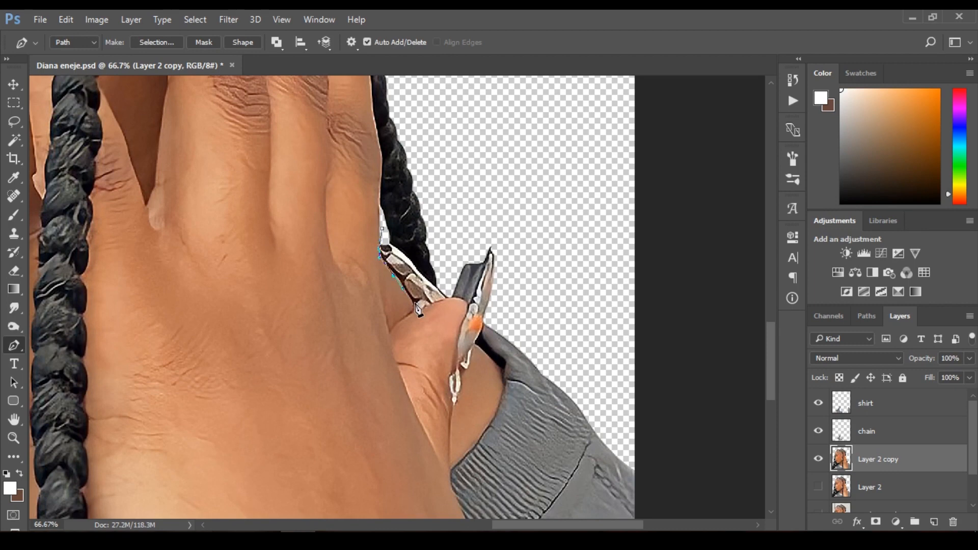
click(446, 301)
click(383, 233)
- Copy the area inside the small chain path to a new layer and merge that layer with the chain layer
key(ctrl+Return)
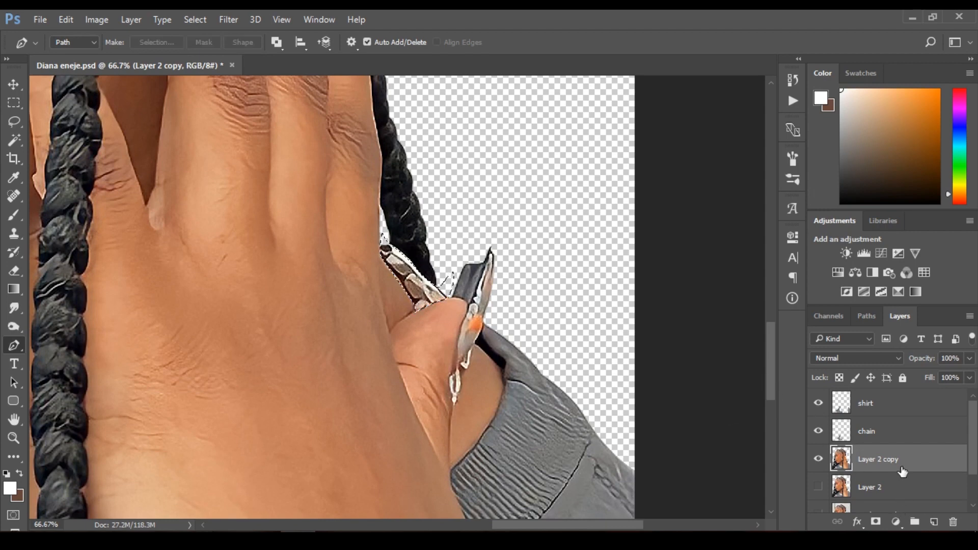
key(ctrl+j)
shift+click(862, 432)
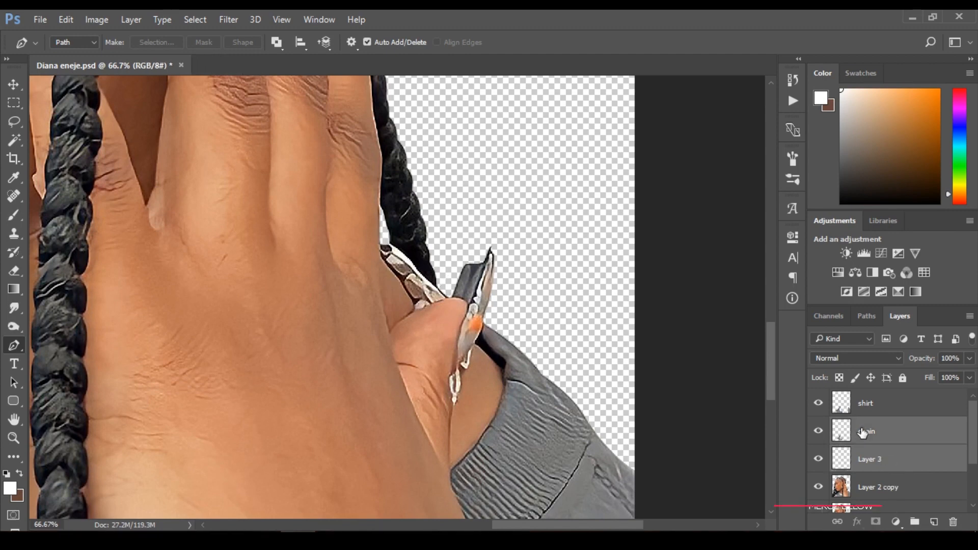
key(ctrl+e)
- Hide Layer 2 copy and toggle the shirt layer's visibility to check the excess shirt area around the chain cutout
click(819, 459)
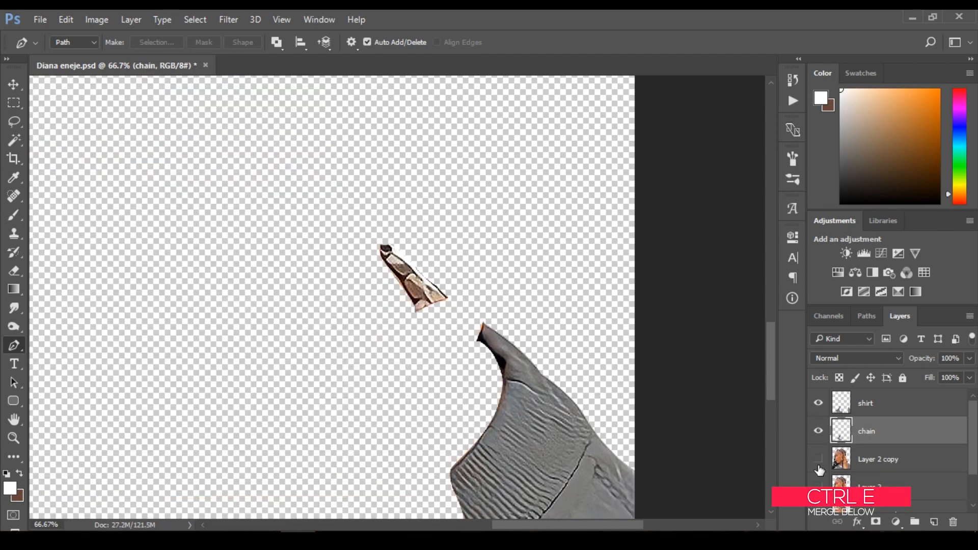
drag(770, 353, 772, 370)
drag(594, 525, 480, 525)
drag(770, 375, 784, 394)
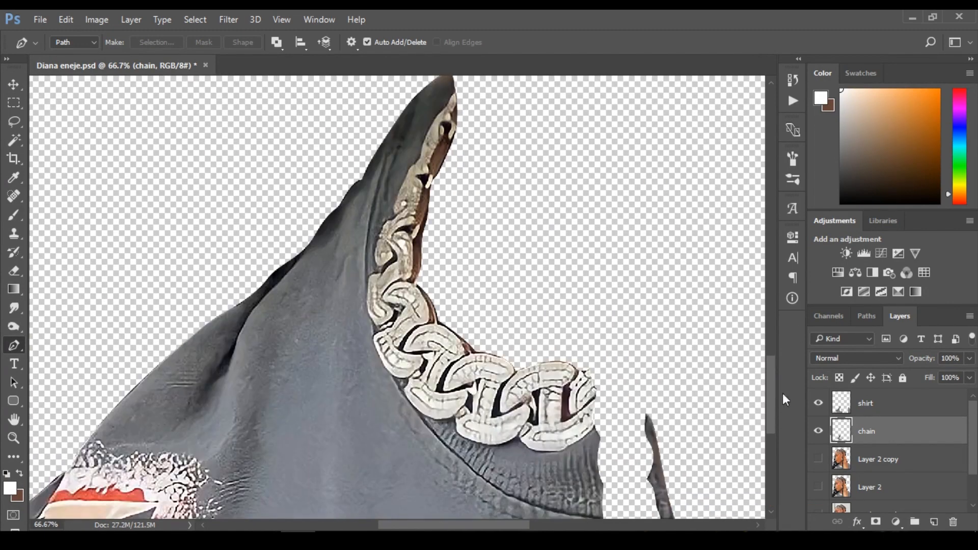
click(817, 403)
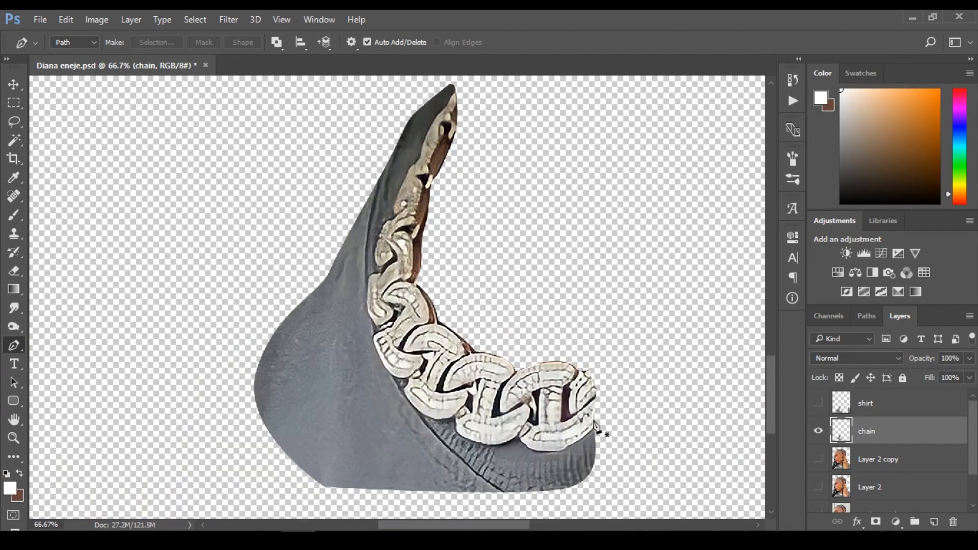
click(818, 404)
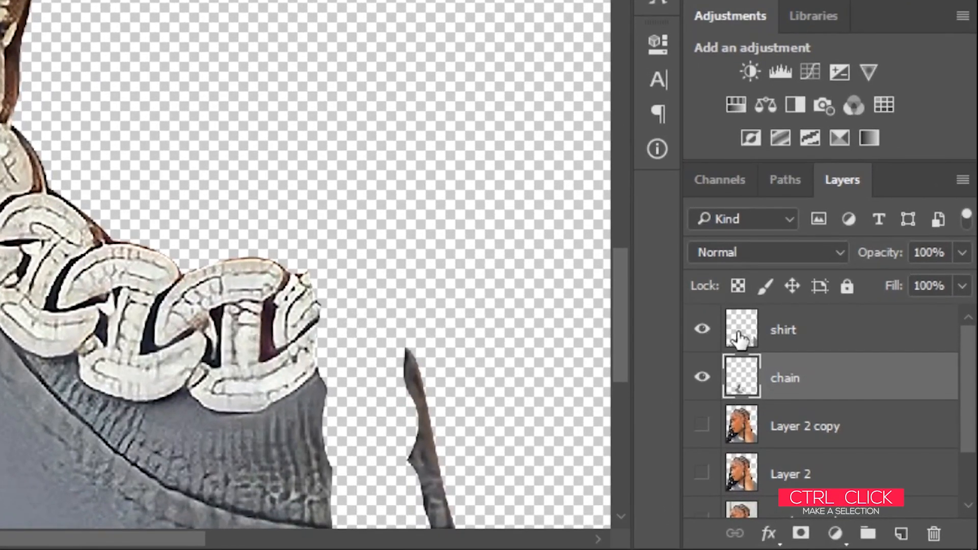
- Load the shirt layer's outline as a selection and delete that area from the chain layer
ctrl+click(747, 334)
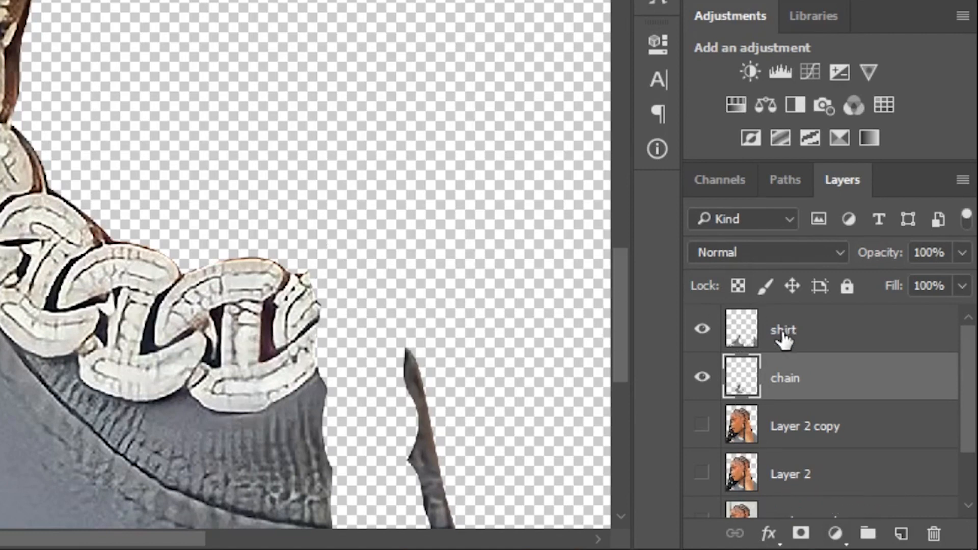
drag(737, 329, 744, 338)
ctrl+click(744, 334)
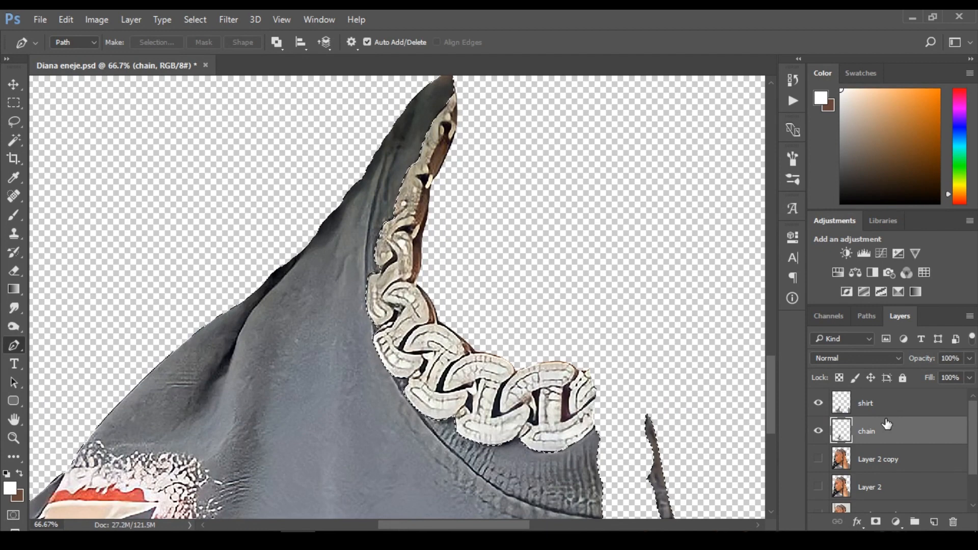
key(BackSpace)
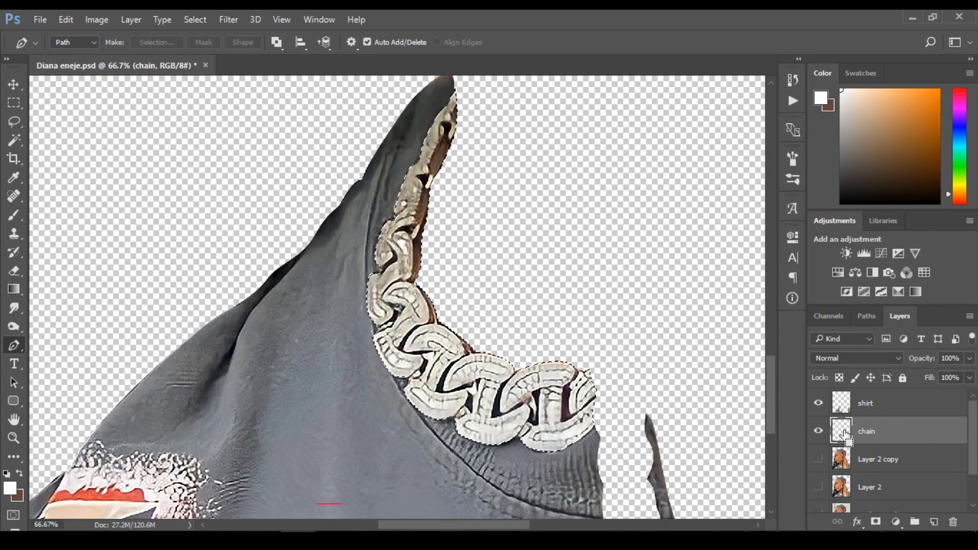
- Hide the shirt layer and clear the selection to inspect both trimmed pieces on the chain layer
click(820, 404)
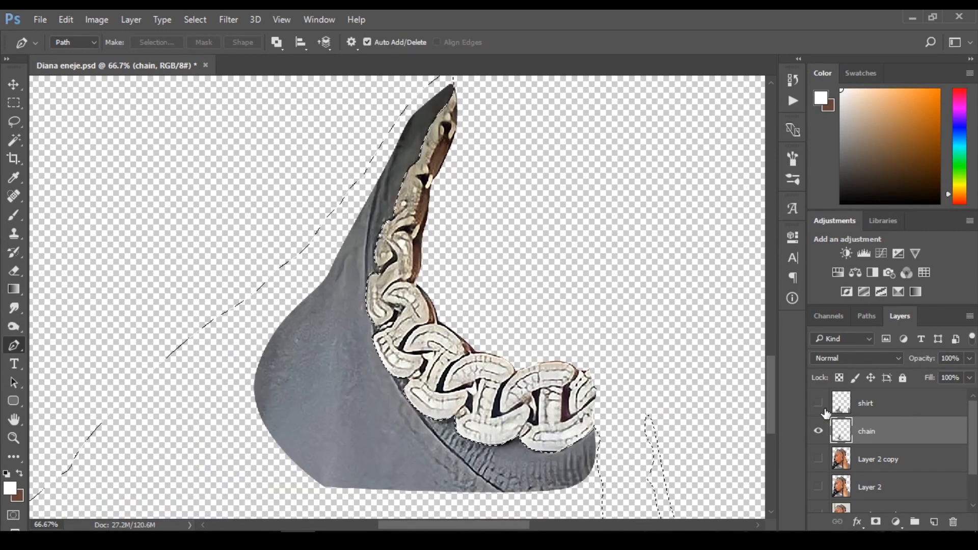
click(820, 405)
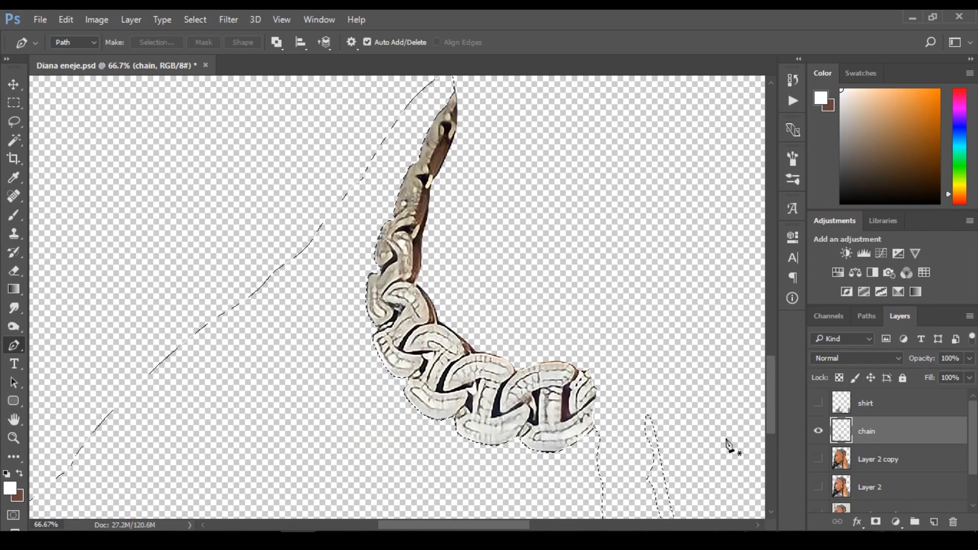
key(ctrl+d)
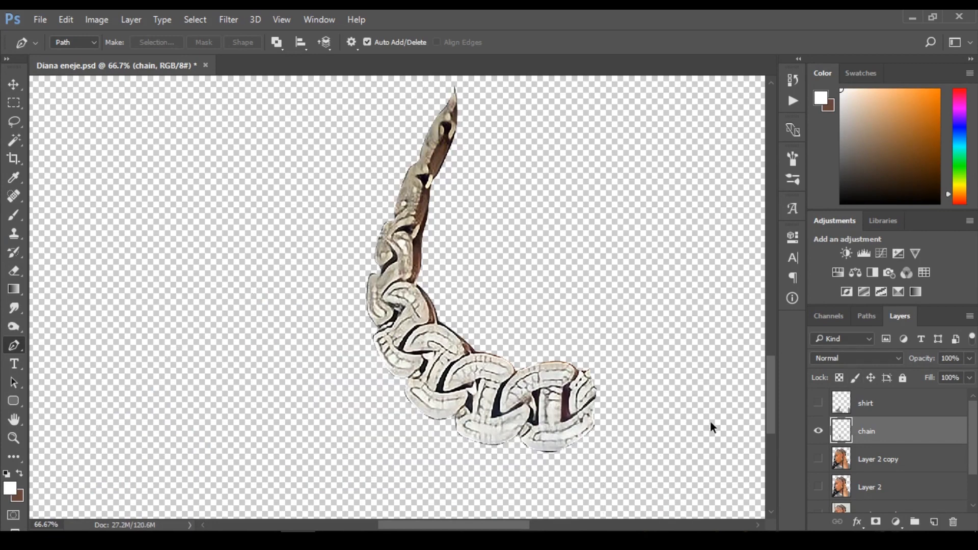
alt+click(589, 328)
alt+click(588, 327)
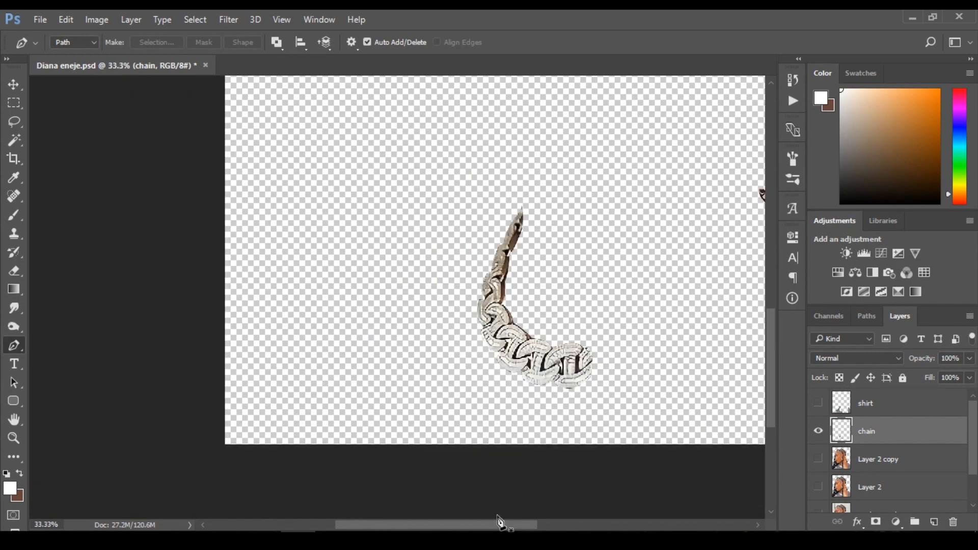
drag(501, 525, 556, 525)
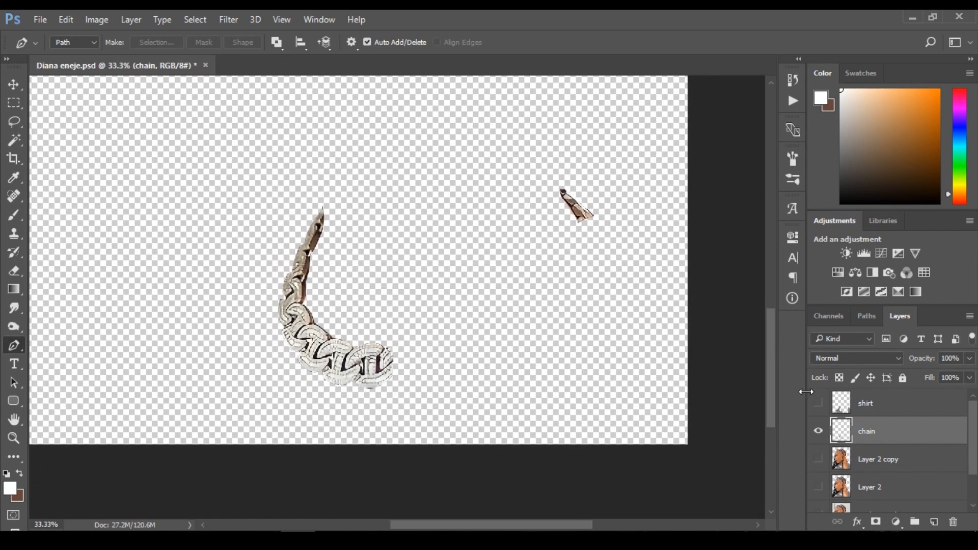
- Show Layer 2 copy again and make it the active layer, with the face and hand area in view
click(818, 460)
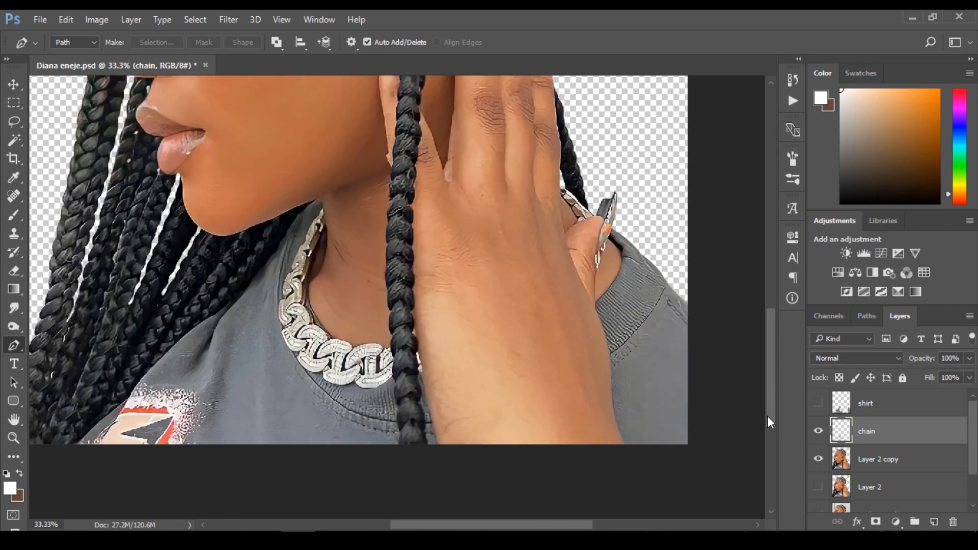
drag(772, 413, 766, 352)
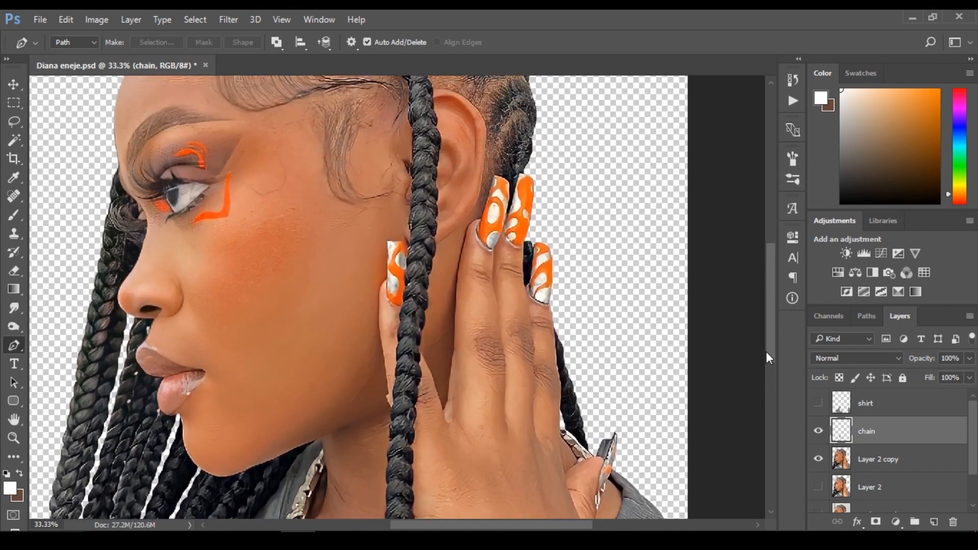
alt+click(645, 308)
alt+click(407, 251)
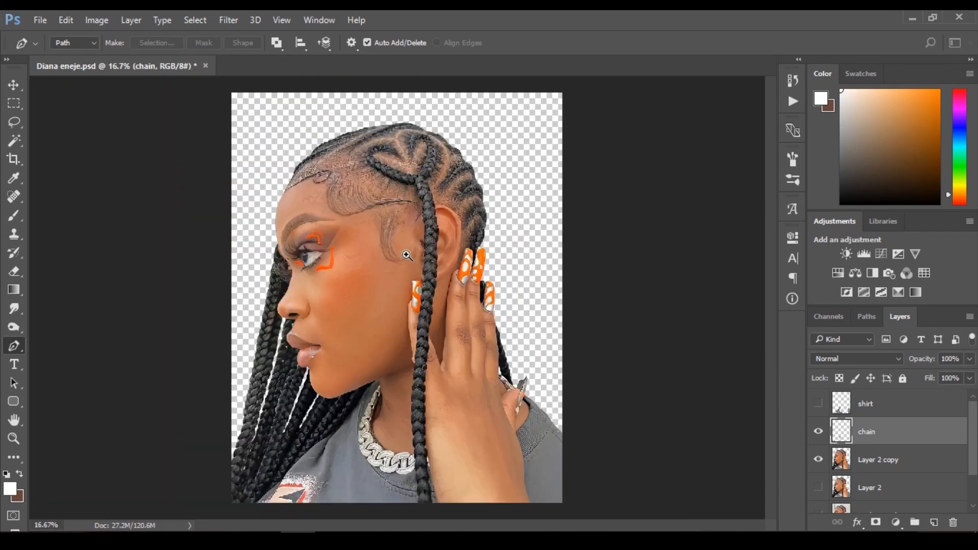
ctrl+click(407, 255)
ctrl+click(407, 255)
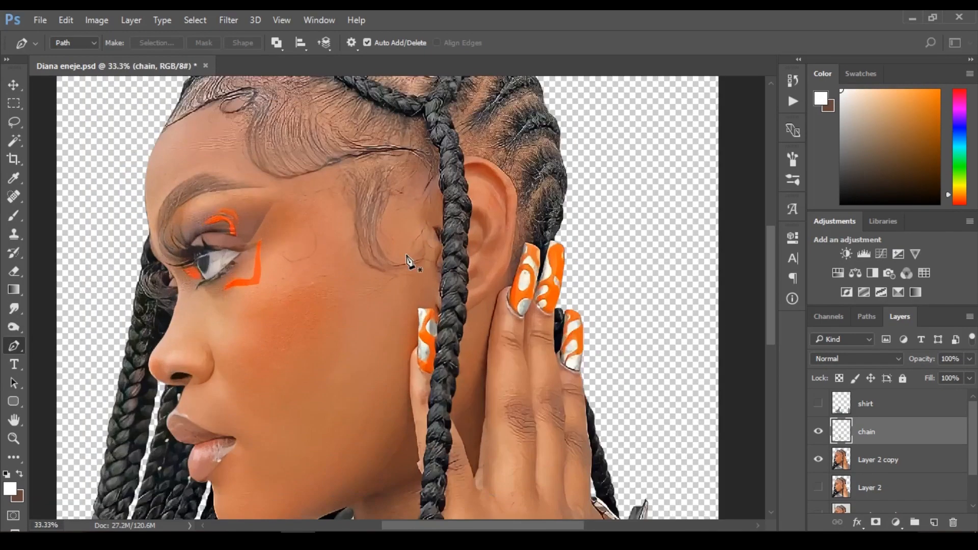
drag(771, 269, 772, 308)
click(889, 461)
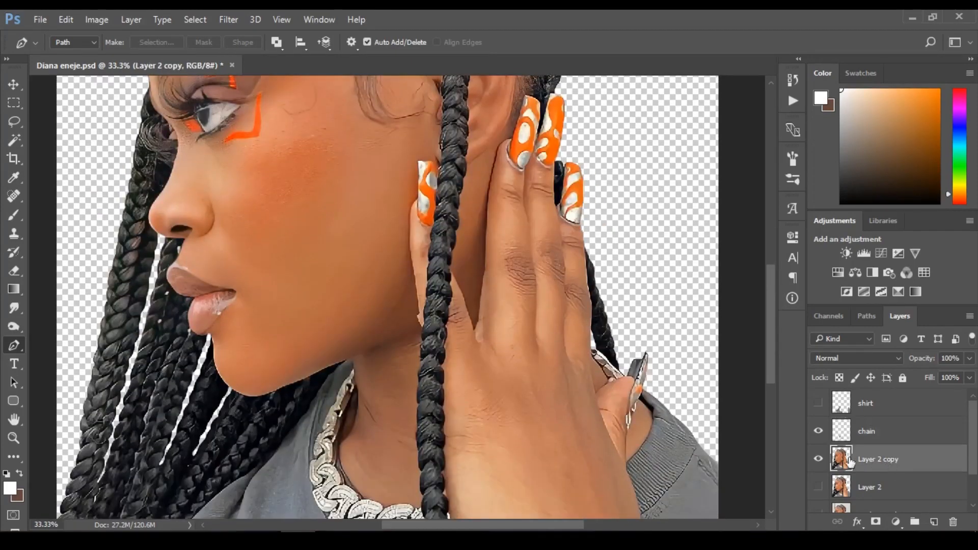
- Start a Pen path on Layer 2 copy where the jaw meets the neck and trace along the underside of the jaw
drag(772, 352, 771, 390)
ctrl+click(337, 240)
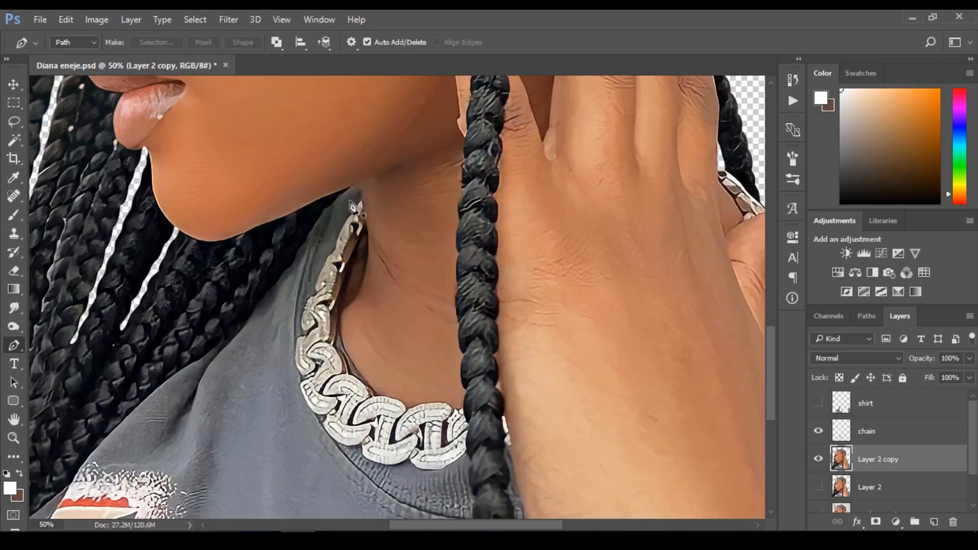
ctrl+click(353, 193)
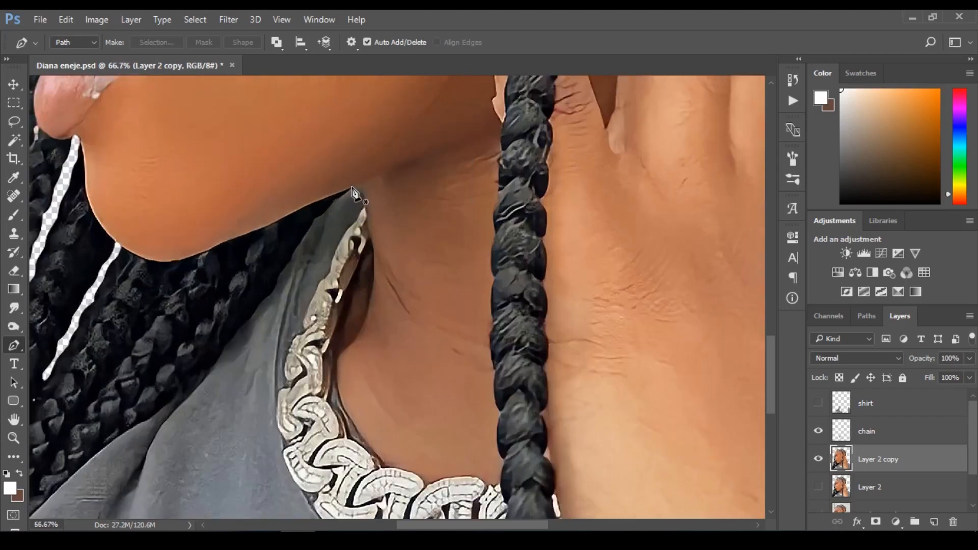
click(352, 187)
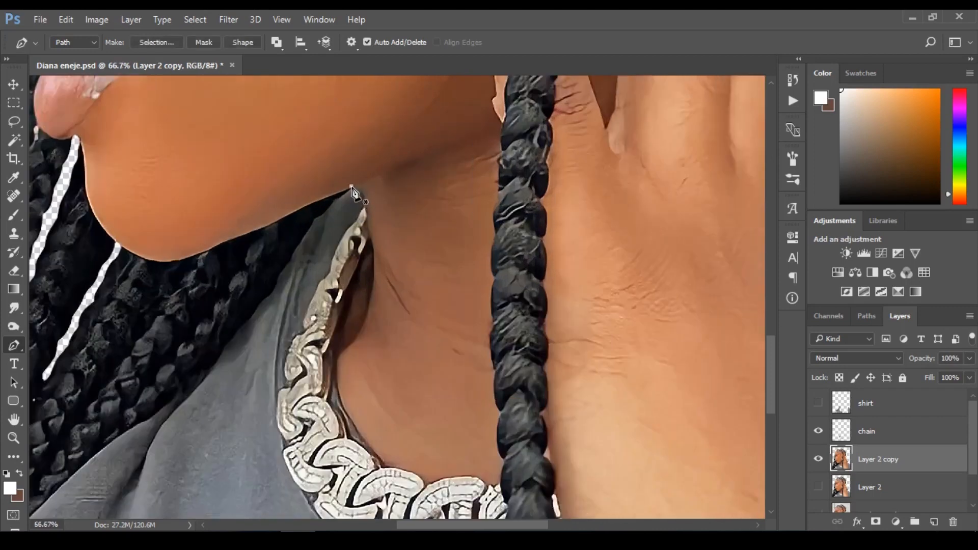
click(315, 201)
click(234, 238)
click(210, 248)
- Continue the path around the curve of the chin and up to just below the lower lip
drag(123, 246, 83, 210)
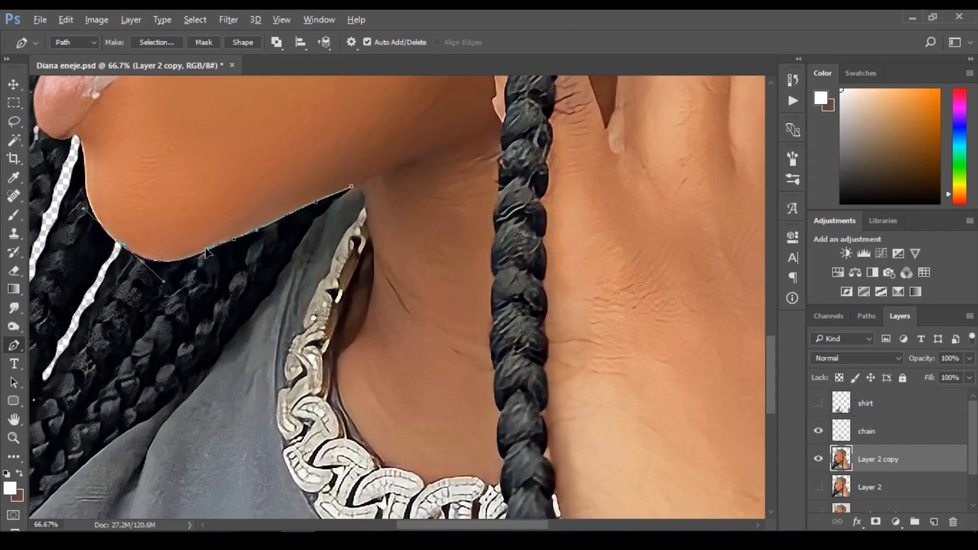
drag(123, 245, 120, 244)
alt+click(120, 245)
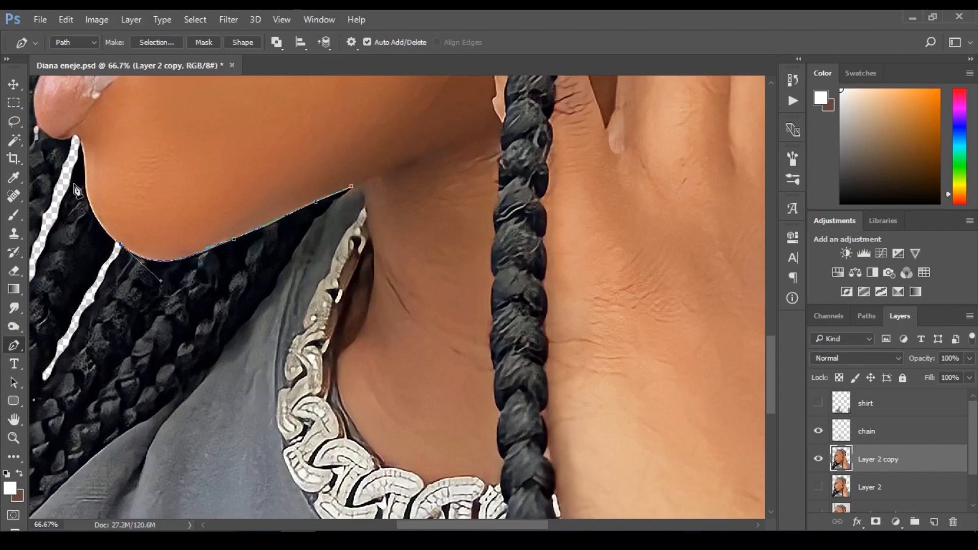
drag(85, 190, 81, 158)
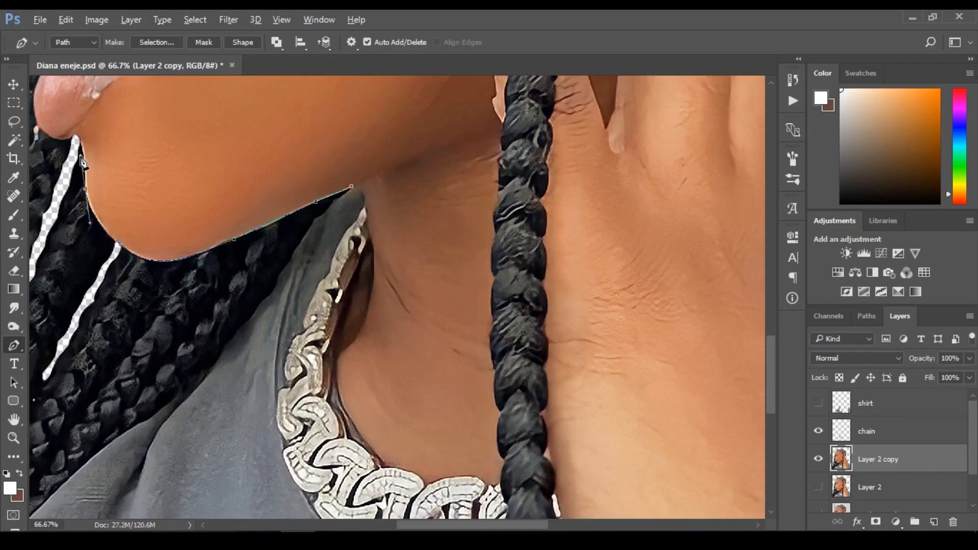
drag(74, 132, 63, 131)
- Extend the path around the lower and upper lips and up toward the base of the nose
drag(487, 526, 432, 531)
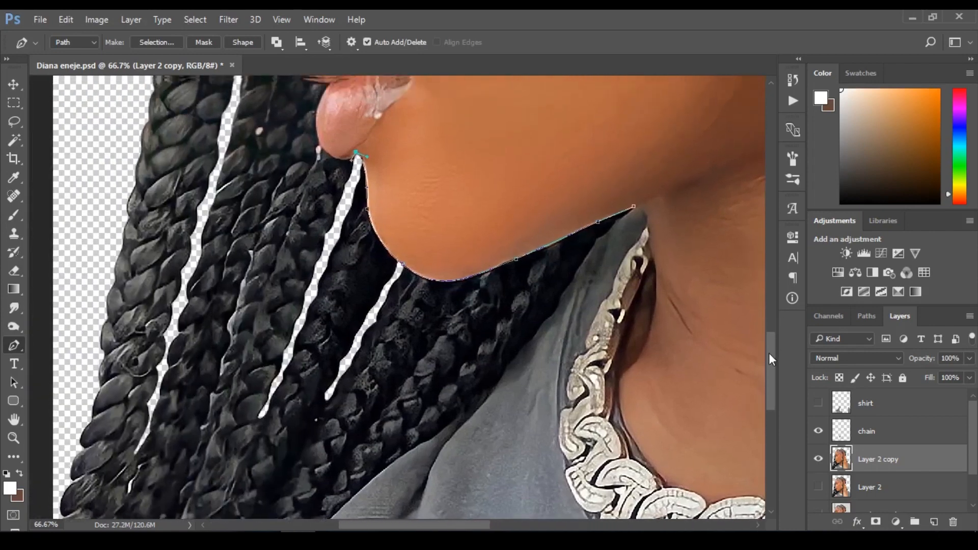
drag(769, 353, 772, 334)
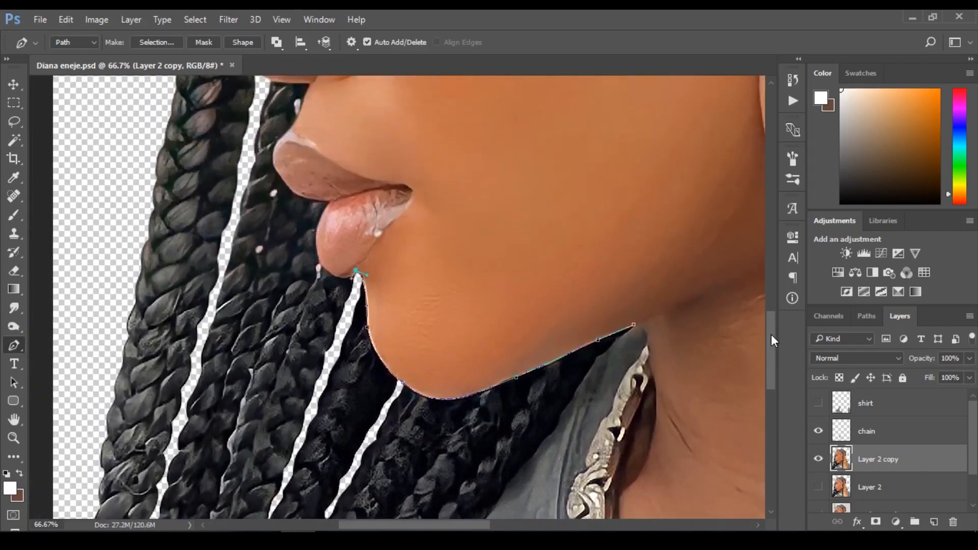
drag(318, 251, 305, 217)
drag(332, 202, 355, 188)
alt+click(332, 203)
drag(278, 144, 288, 128)
key(alt)
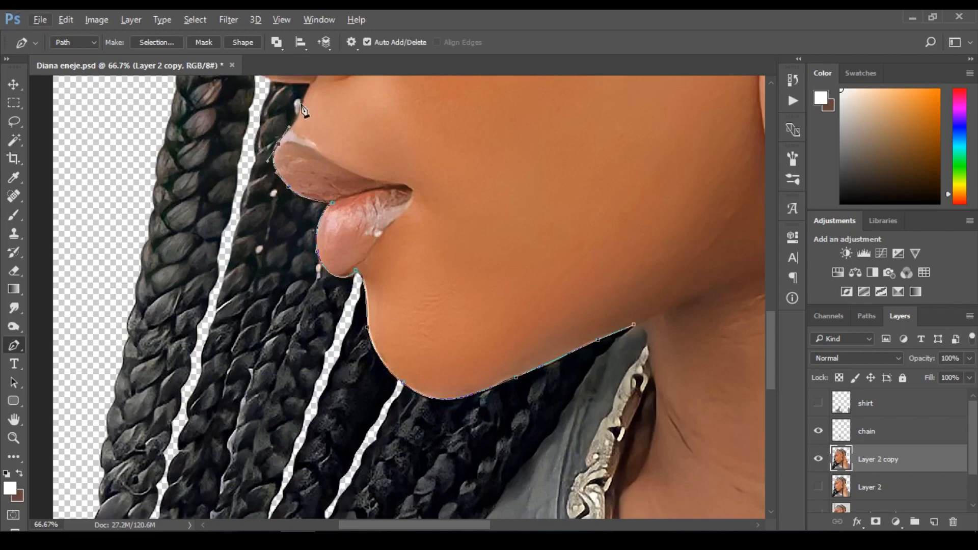
click(305, 85)
- Trace the path under the nose, around its tip and up along the nose bridge
drag(770, 342, 772, 310)
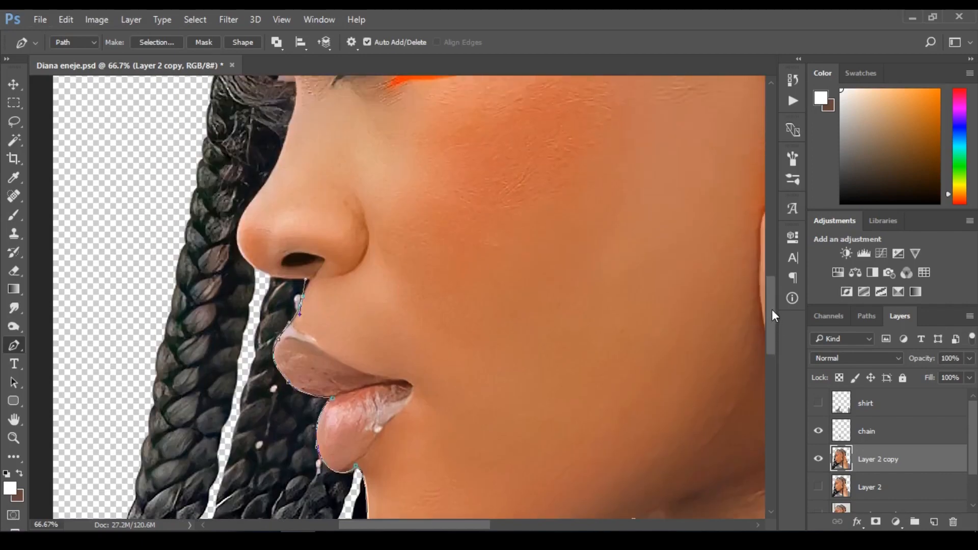
click(305, 279)
drag(300, 278, 289, 279)
drag(239, 248, 231, 201)
key(ctrl+z)
drag(259, 192, 263, 187)
drag(286, 138, 290, 105)
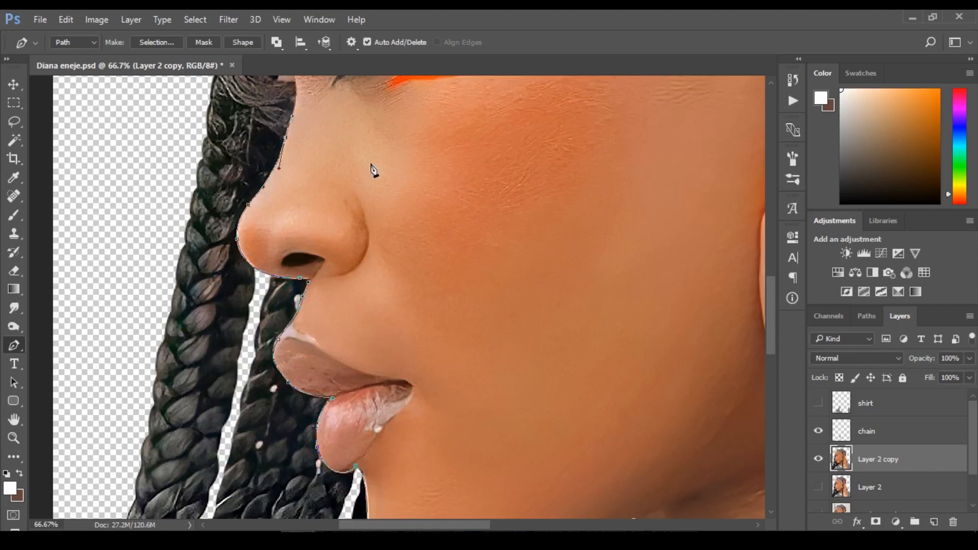
- Carry the path past the eye and brow, then loosely outside the forehead up to the front hairline
drag(775, 338, 775, 305)
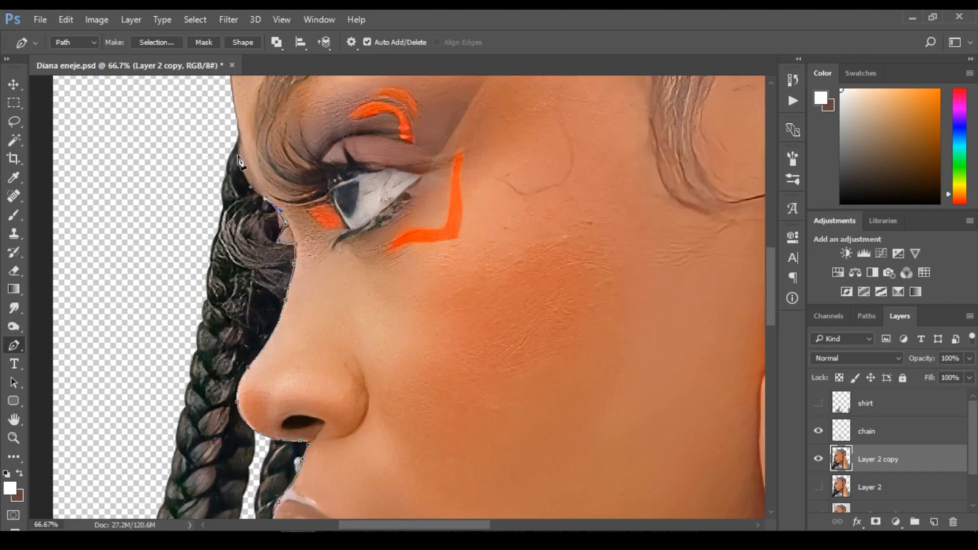
drag(238, 148, 237, 127)
click(237, 127)
click(239, 141)
scroll(259, 138, down, 1)
scroll(771, 306, up, 5)
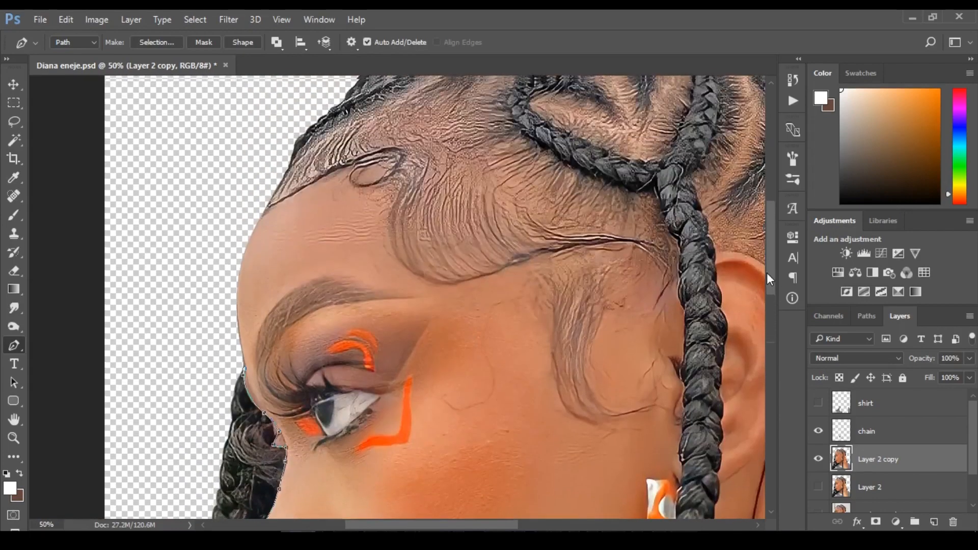
drag(217, 290, 218, 265)
drag(234, 248, 263, 210)
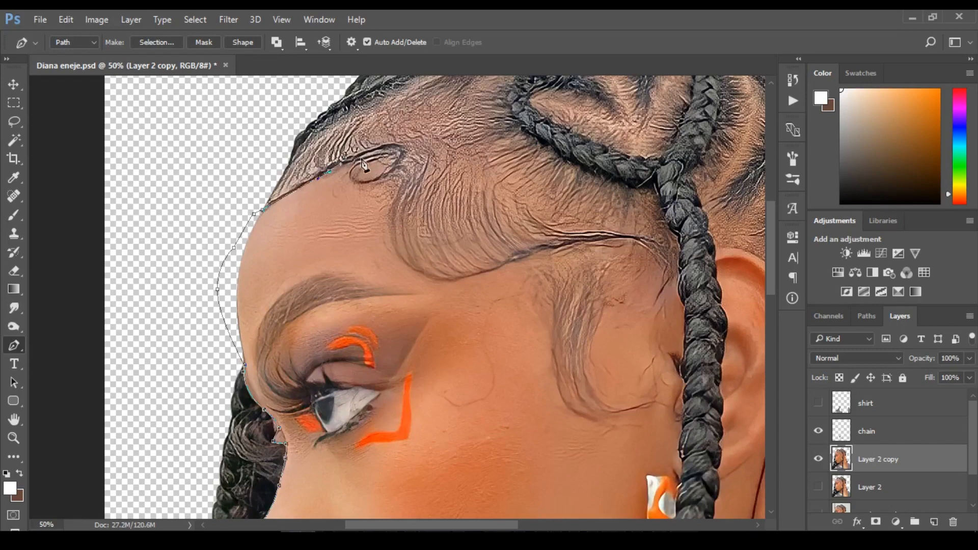
- Trace the path along the lower edge of the forehead baby hair, following its curls to the temple
drag(348, 173, 398, 185)
drag(419, 273, 482, 292)
drag(490, 273, 522, 257)
click(543, 256)
- Loop the path around the sideburn curl, down its outer edge and back up its inner edge to the front braid
drag(599, 420, 631, 415)
click(660, 402)
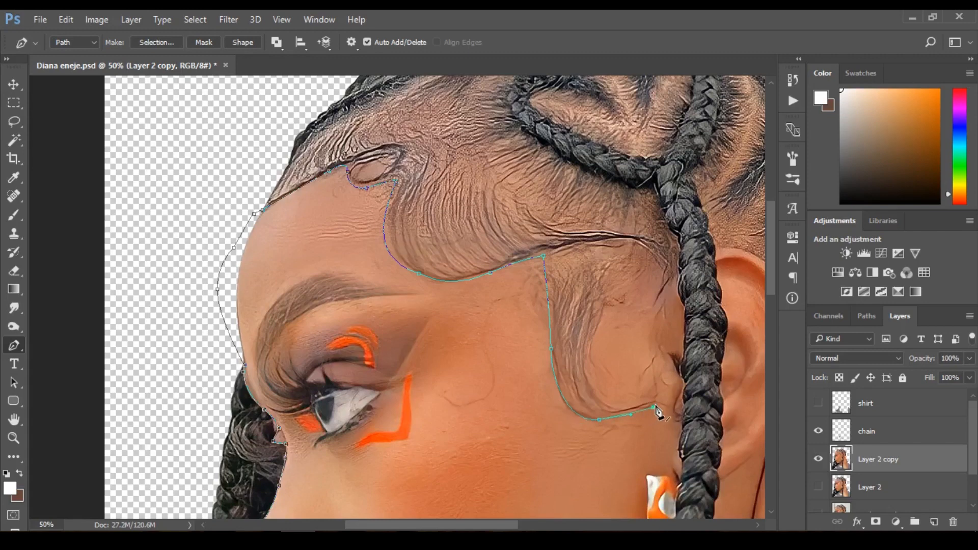
drag(588, 382, 582, 348)
drag(605, 308, 617, 284)
click(677, 277)
- Trace the path down the face-side edge of the front braid, from the temple past the ear to the fingernail
mouse_move(772, 288)
mouse_down()
mouse_move(771, 461)
mouse_move(785, 301)
mouse_up()
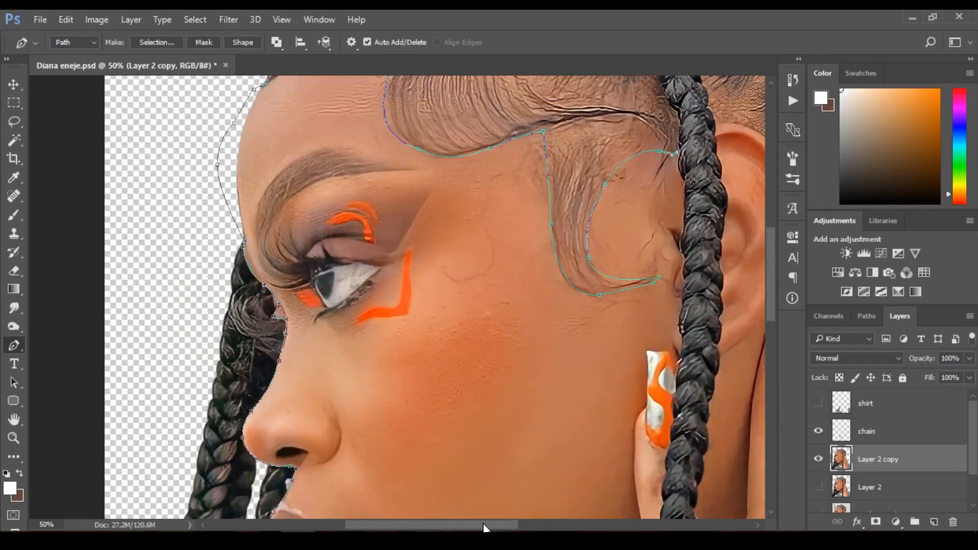
drag(484, 525, 539, 523)
scroll(492, 321, up, 1)
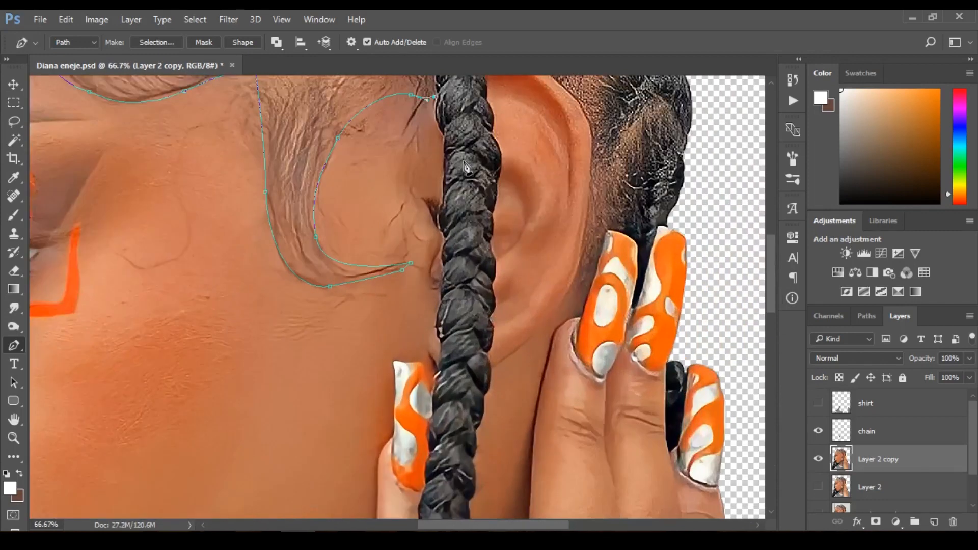
drag(444, 135, 455, 137)
drag(443, 174, 446, 181)
drag(441, 213, 451, 245)
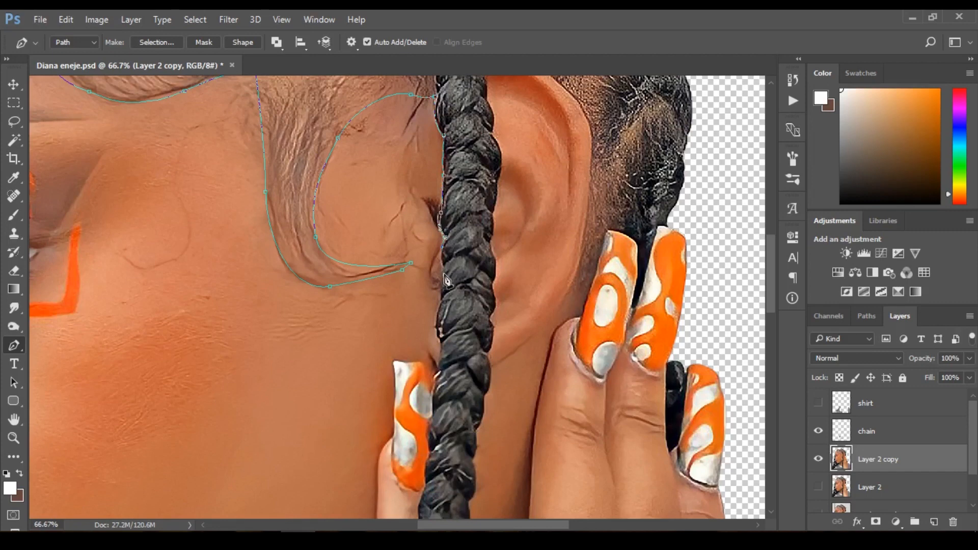
drag(442, 265, 442, 376)
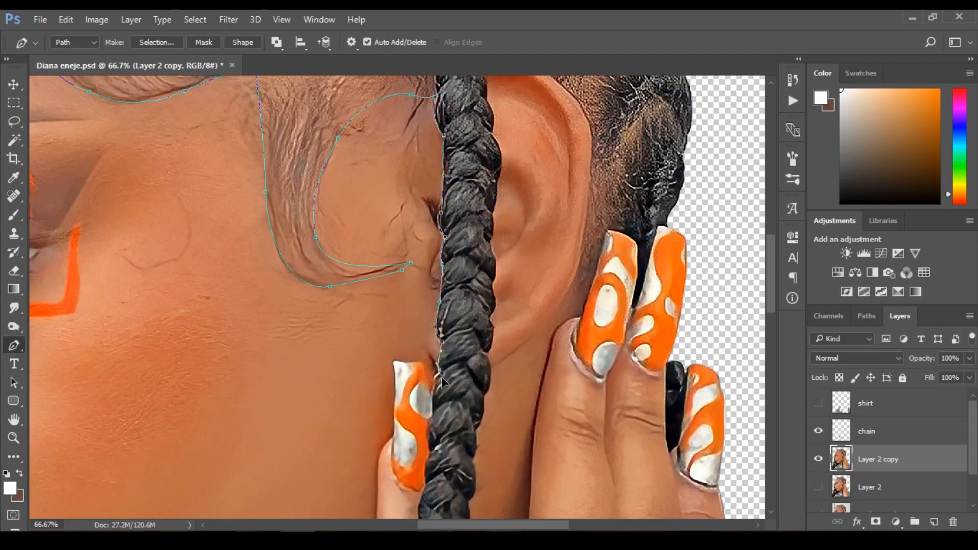
- Continue the path down the braid's edge alongside the orange-and-white fingernail
drag(431, 394, 434, 406)
click(434, 405)
click(437, 419)
click(430, 419)
drag(429, 448, 436, 466)
click(426, 486)
mouse_move(427, 490)
mouse_down()
mouse_move(431, 500)
mouse_move(426, 482)
mouse_up()
- Follow the braid's face-side edge with the path down the length of the finger below the nail
scroll(758, 271, down, 5)
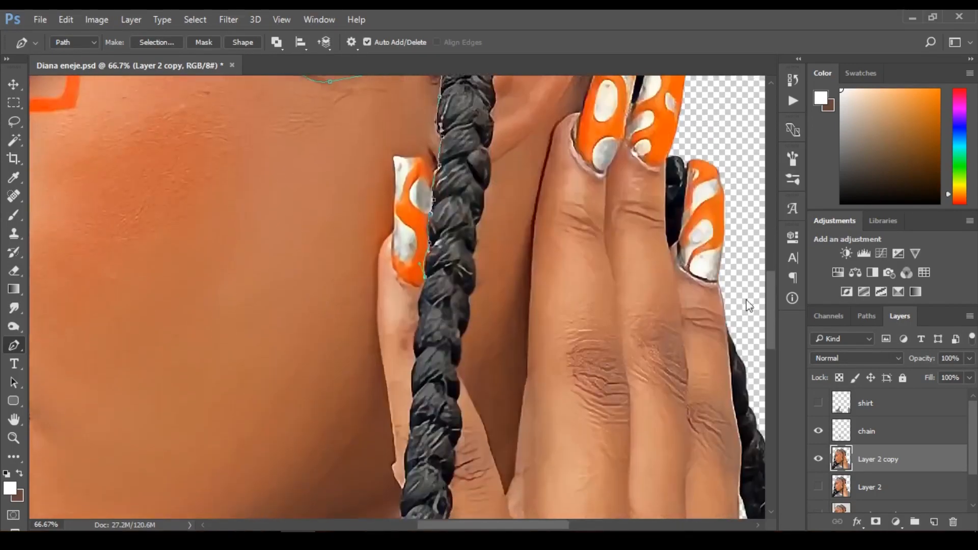
mouse_move(419, 316)
mouse_down()
mouse_move(424, 338)
mouse_move(419, 325)
mouse_up()
click(417, 359)
drag(417, 359, 416, 419)
drag(409, 431, 411, 442)
drag(407, 479, 413, 504)
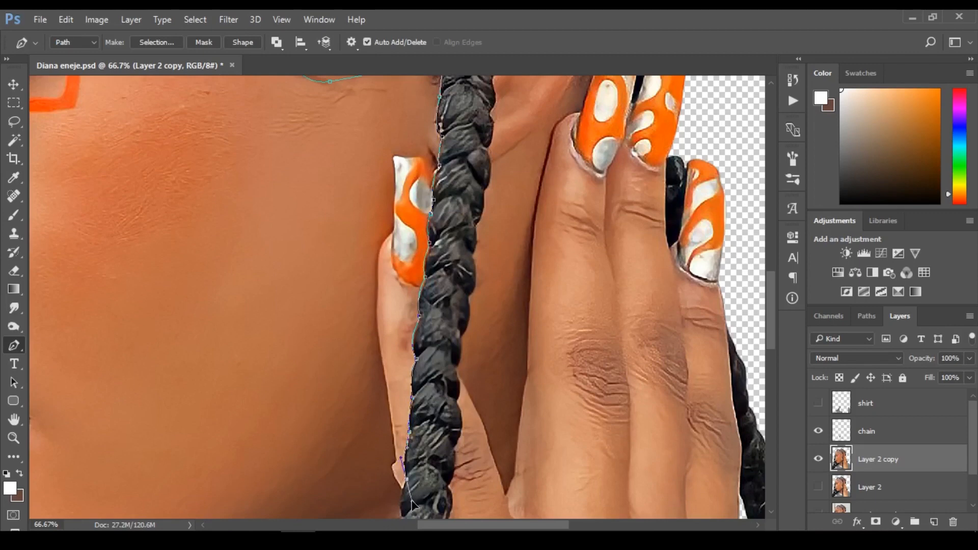
- Extend the path down the braid's edge along the neck until it reaches the chain
drag(770, 322, 772, 349)
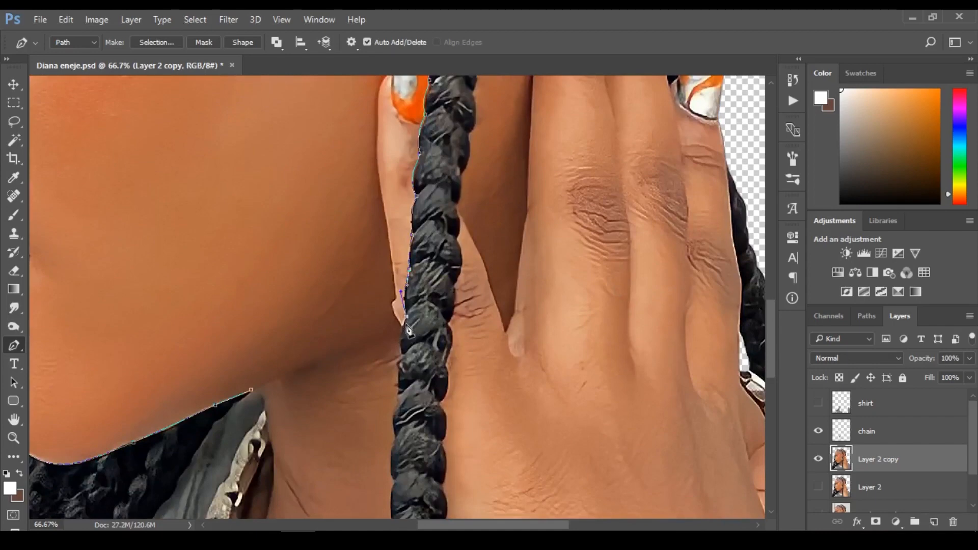
drag(401, 343, 401, 355)
drag(398, 388, 399, 401)
click(394, 449)
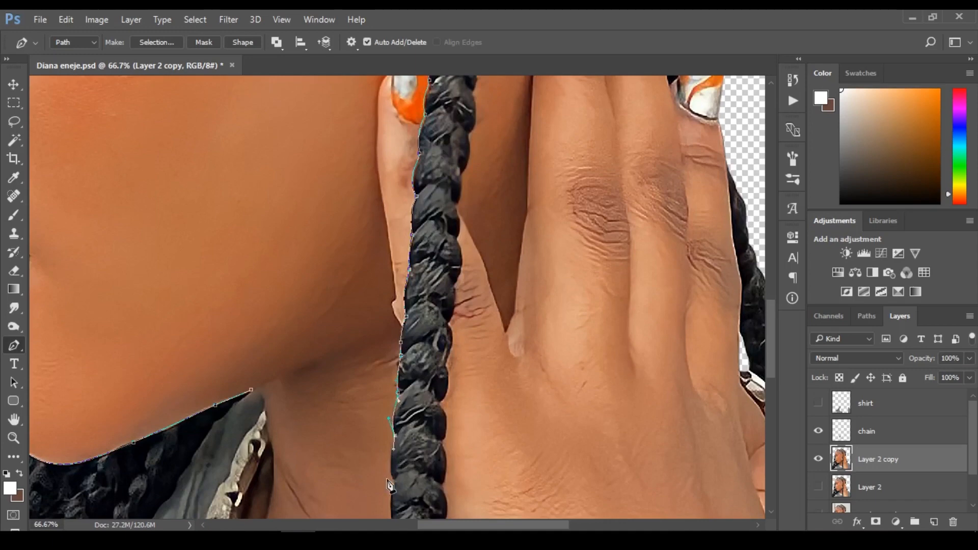
drag(771, 364, 774, 413)
drag(393, 220, 401, 234)
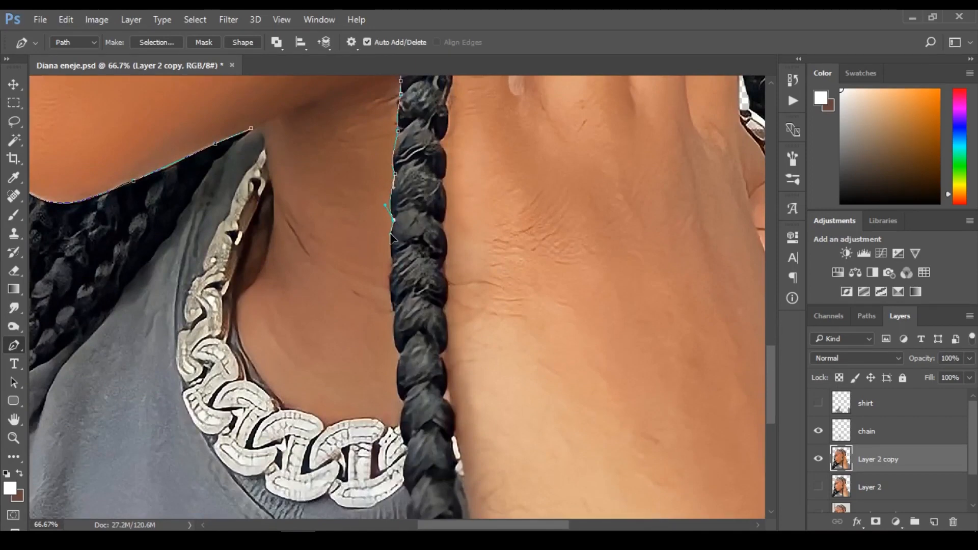
drag(392, 262, 396, 285)
drag(394, 310, 404, 405)
drag(405, 447, 417, 461)
- Trace the braid's edge over the chain and shirt collar, then take the path below the image's bottom edge past the braid
drag(773, 381, 777, 410)
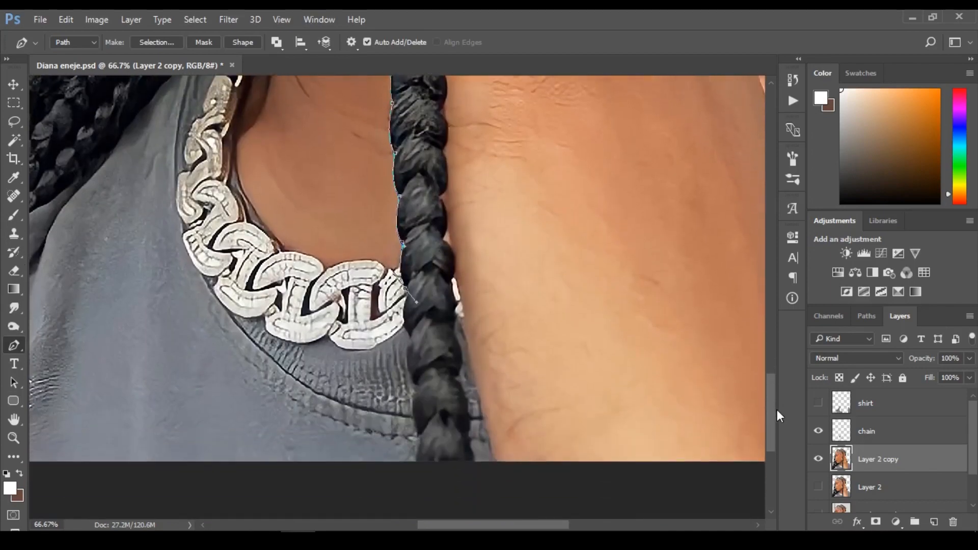
drag(418, 303, 407, 300)
mouse_move(414, 340)
mouse_down()
mouse_move(432, 363)
mouse_move(405, 352)
mouse_up()
drag(411, 386, 418, 458)
key(ctrl+z)
drag(417, 469, 419, 478)
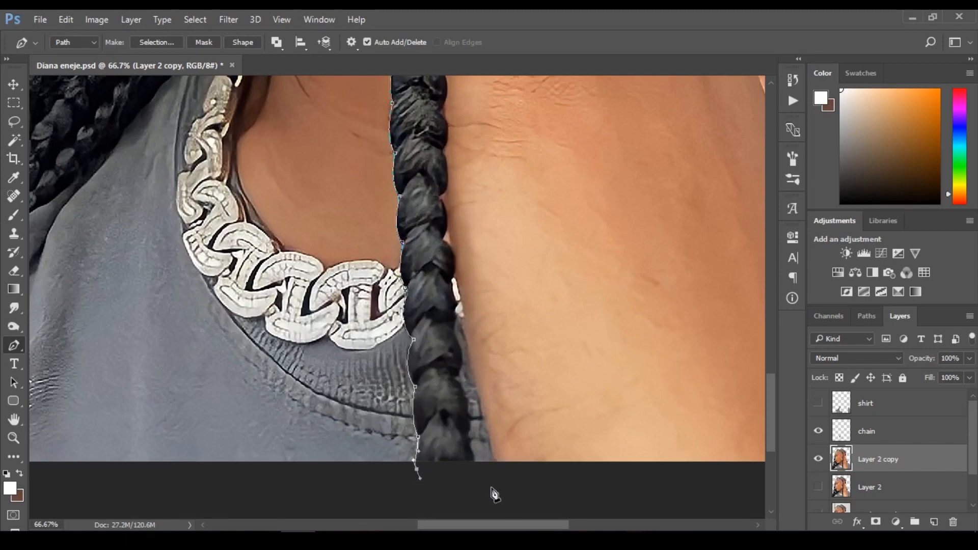
click(491, 488)
- Bring the path back up the braid's hand-side edge from the image bottom to the chain
drag(477, 462, 468, 415)
drag(456, 378, 431, 339)
alt+click(456, 379)
drag(457, 340, 455, 289)
click(453, 293)
key(ctrl+z)
click(452, 280)
- Continue the path up the braid's hand-side edge from the chain alongside the wrist
drag(452, 251, 446, 239)
click(445, 238)
click(447, 209)
click(439, 195)
drag(449, 168, 444, 152)
click(442, 150)
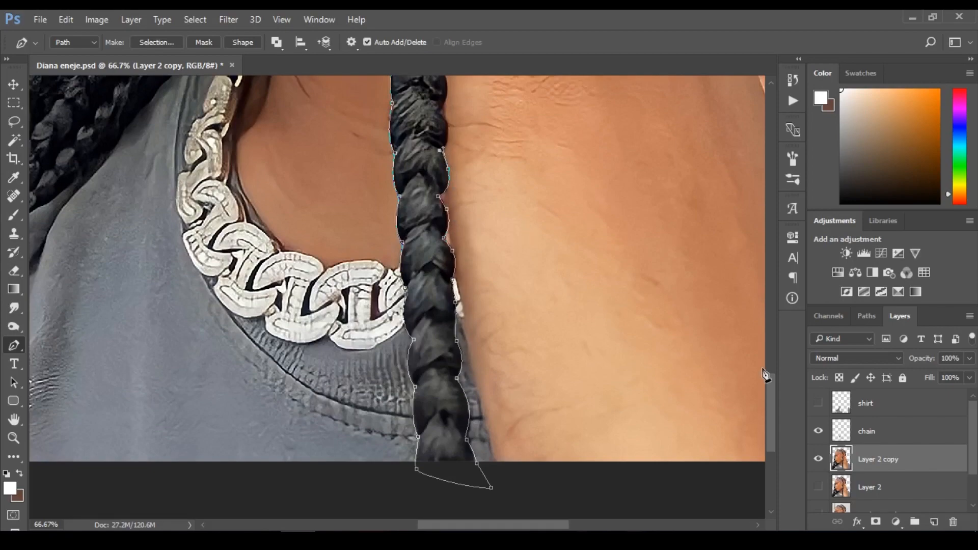
- Trace the path up the bumps of the braid's edge beside the back of the hand
drag(772, 374, 770, 340)
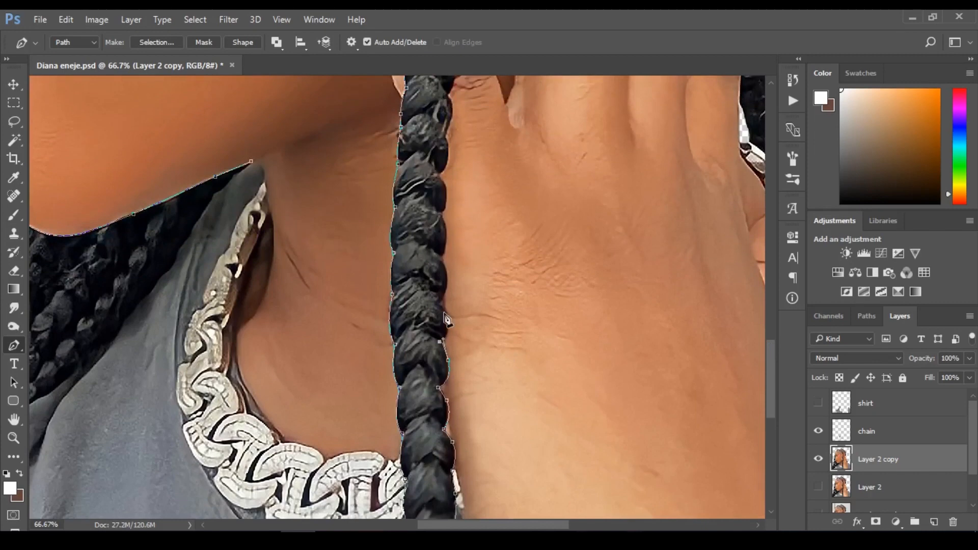
mouse_move(446, 308)
mouse_down()
mouse_move(432, 289)
mouse_move(440, 303)
mouse_up()
drag(446, 264, 436, 244)
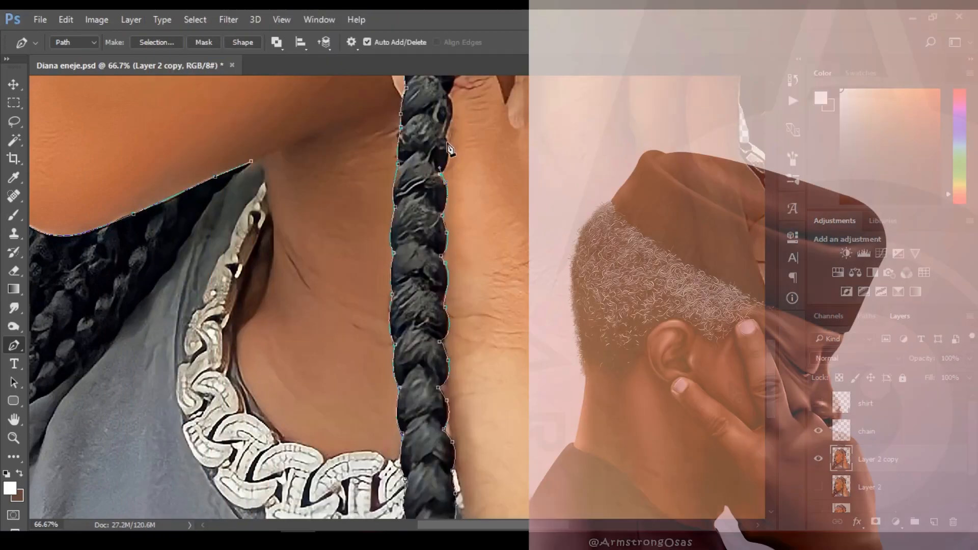
drag(448, 142, 438, 121)
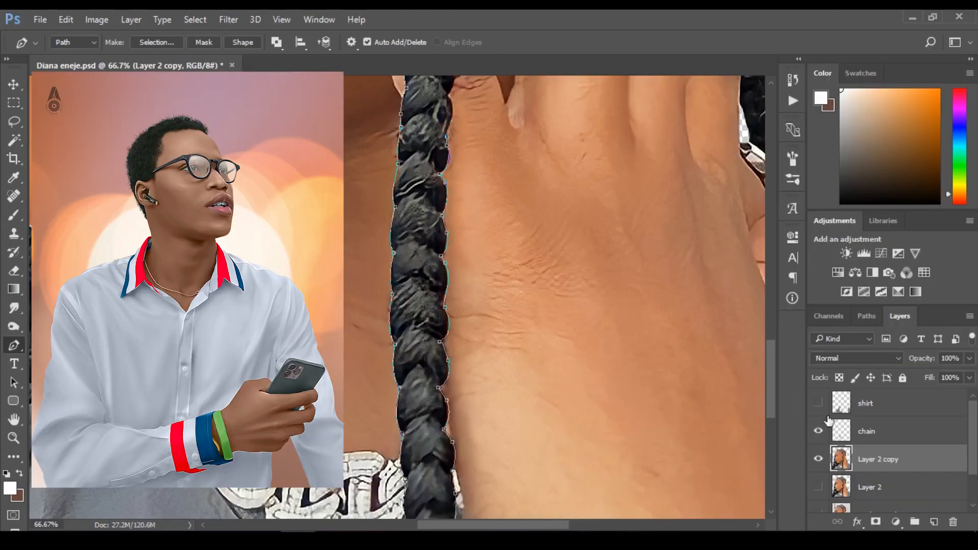
- Extend the path up the braid's hand-side edge past the finger base and along the shaded neck area
drag(776, 399, 769, 362)
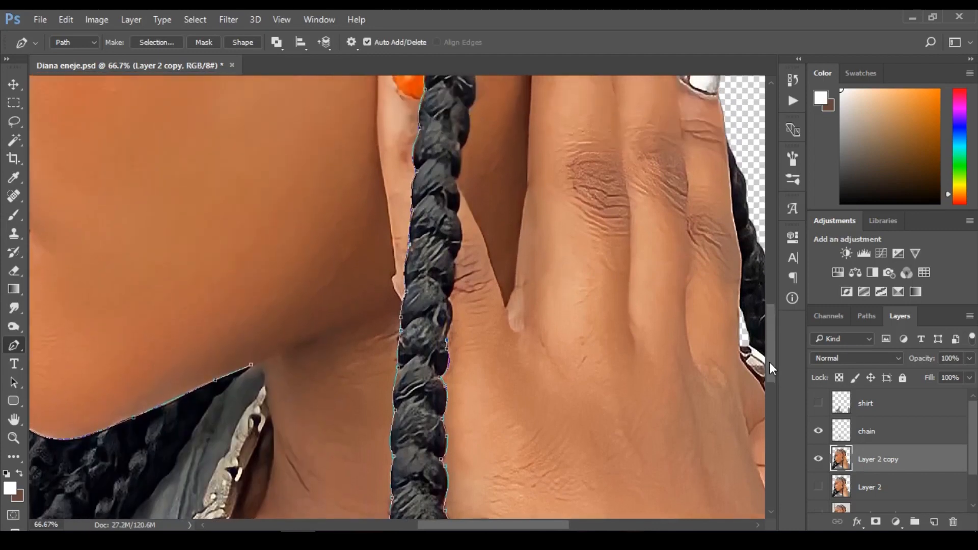
drag(445, 291, 452, 256)
click(453, 260)
drag(461, 226, 454, 202)
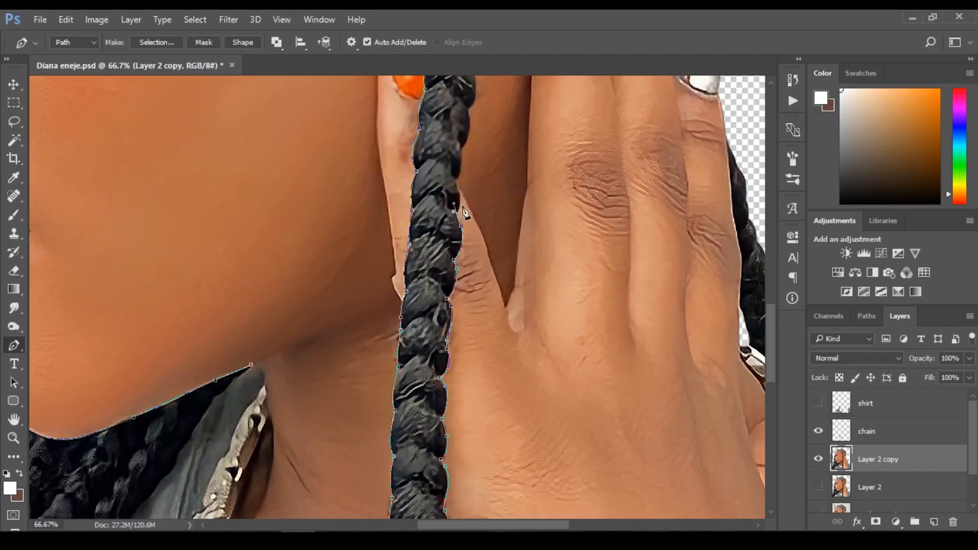
click(457, 214)
drag(459, 189, 455, 177)
click(463, 166)
drag(469, 113, 474, 148)
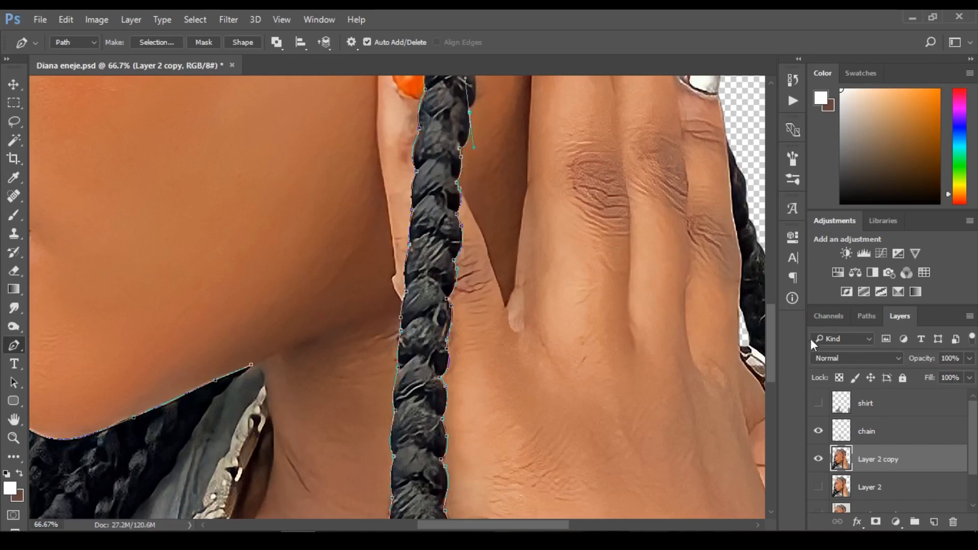
- Continue the path up the braid's hand-side edge from the shaded neck past the earlobe to the middle of the ear
drag(775, 351, 772, 327)
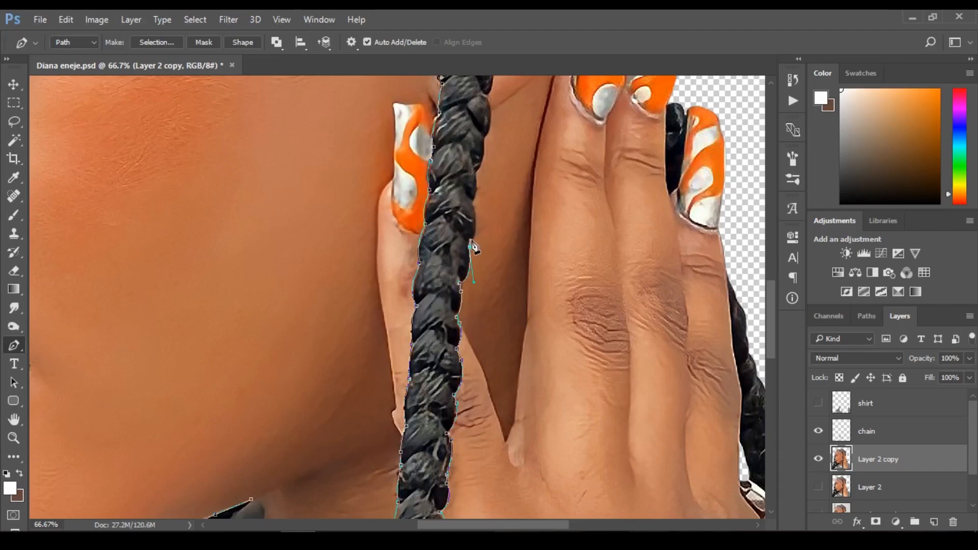
drag(473, 204, 476, 173)
drag(480, 168, 481, 164)
drag(769, 320, 767, 281)
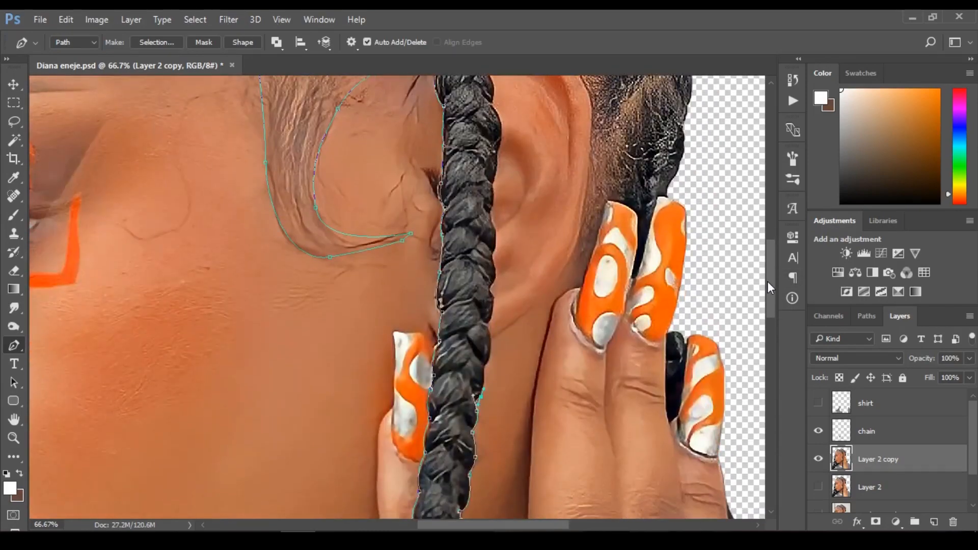
click(488, 325)
drag(493, 298, 488, 283)
alt+click(493, 299)
drag(493, 284, 500, 152)
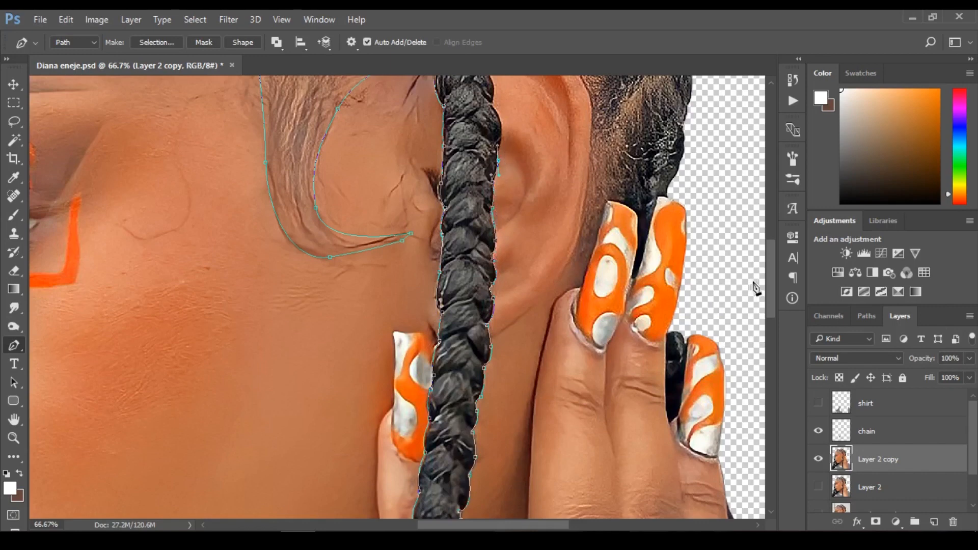
- Extend the path up the braid's edge beside the upper ear to the point where the ear's top meets the braid
scroll(760, 283, up, 3)
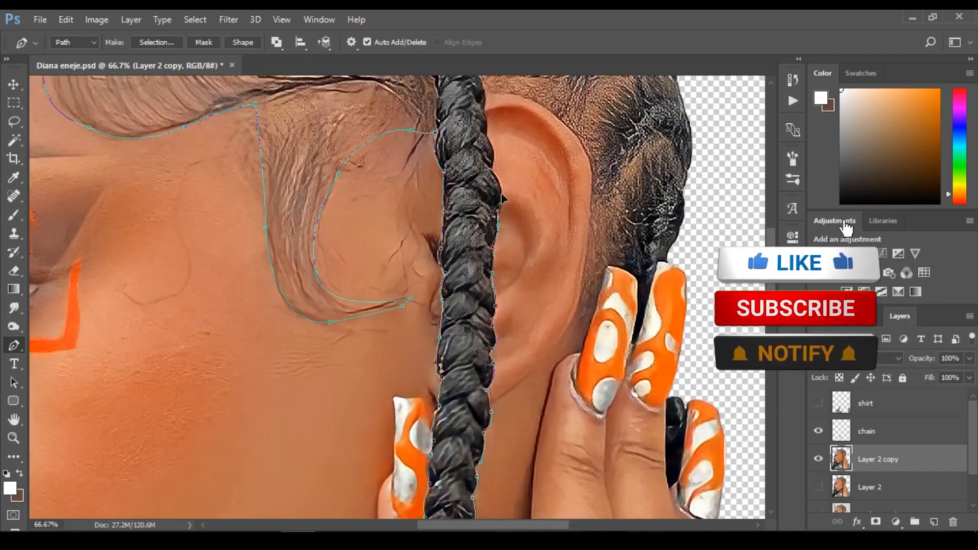
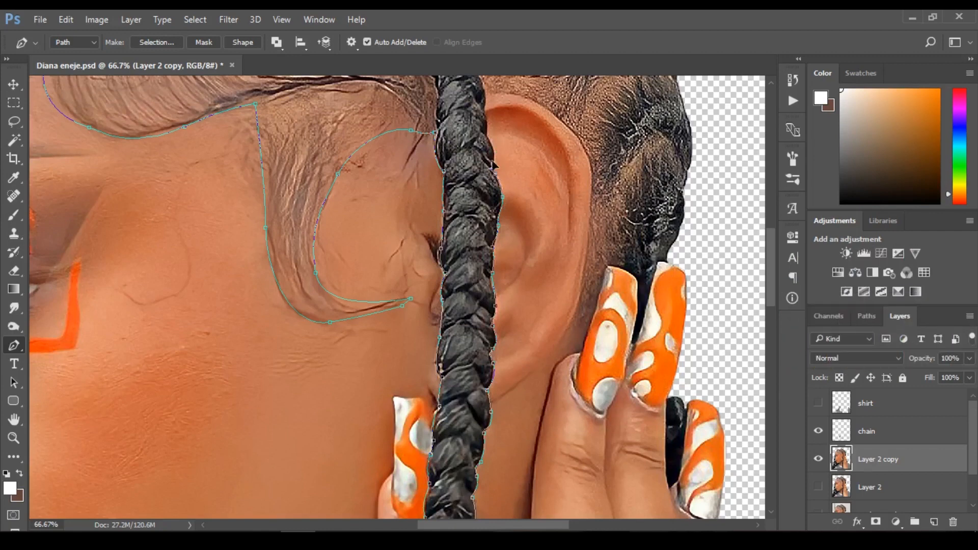
drag(486, 137, 477, 121)
scroll(772, 267, up, 3)
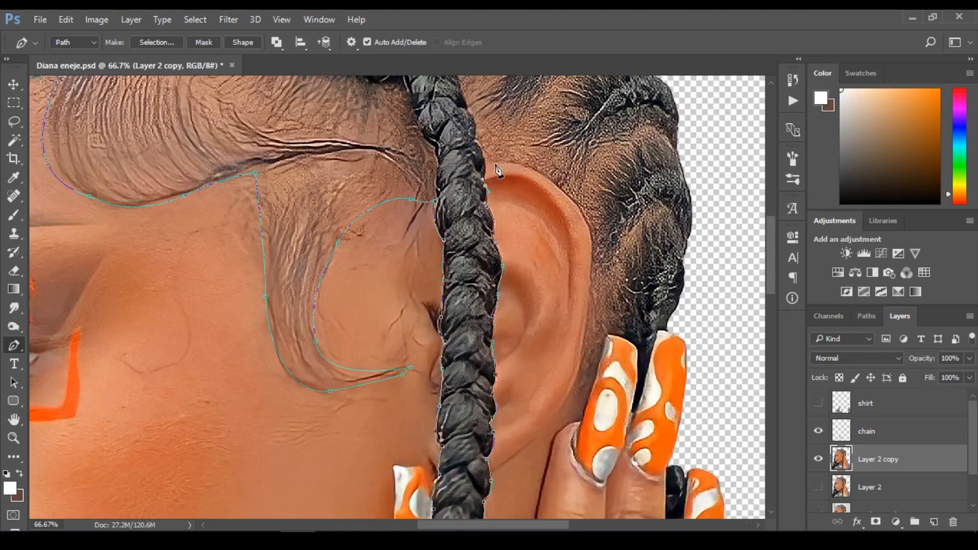
click(487, 181)
scroll(764, 285, up, 3)
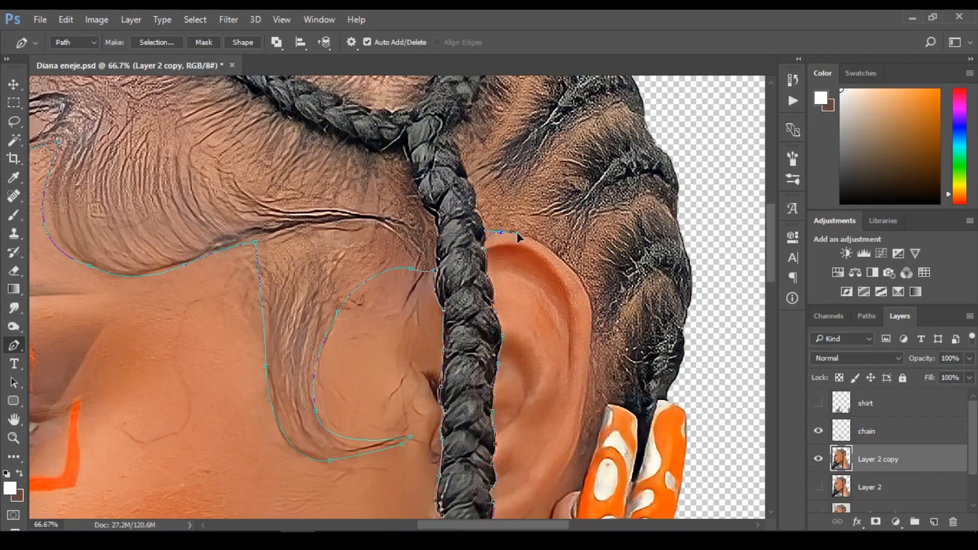
- Trace the path over the top of the ear and down its outer rim toward the fingertips
click(572, 266)
mouse_move(582, 280)
mouse_down()
mouse_move(596, 294)
mouse_move(581, 281)
mouse_up()
click(592, 357)
scroll(765, 243, down, 3)
drag(569, 349, 554, 382)
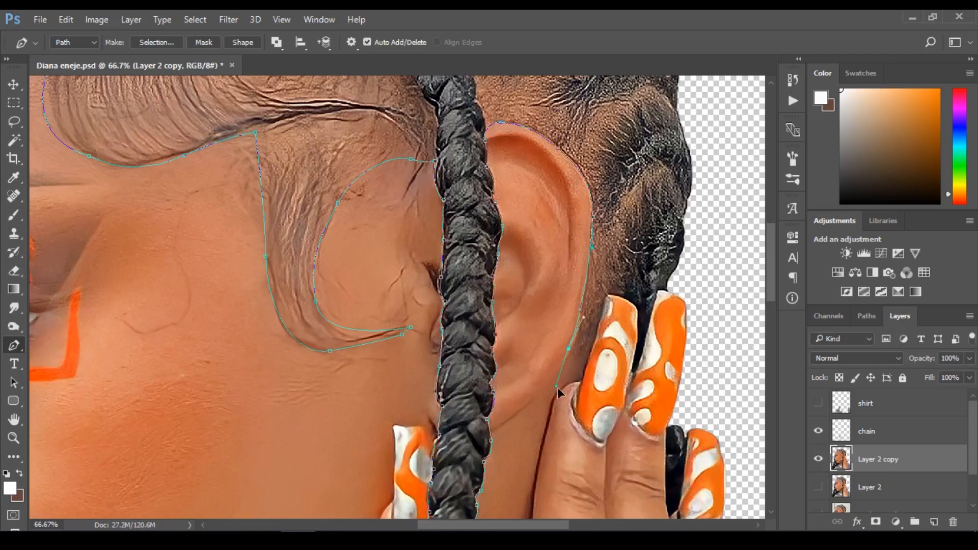
- Trace the path around the hair between the two raised fingernails and loop it past the outer side of the second nail
click(581, 384)
click(607, 303)
drag(616, 295, 639, 327)
click(633, 392)
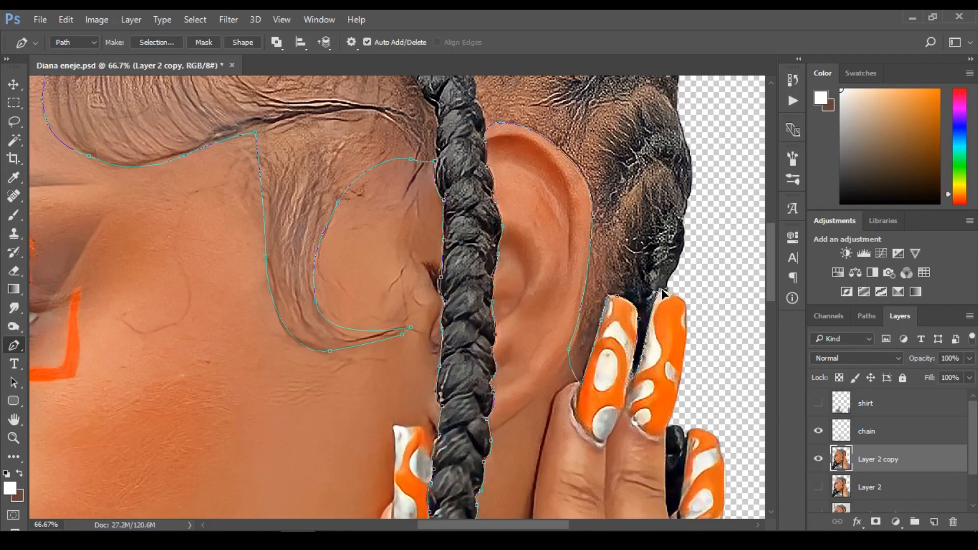
click(692, 293)
drag(707, 306, 712, 342)
drag(703, 395, 677, 432)
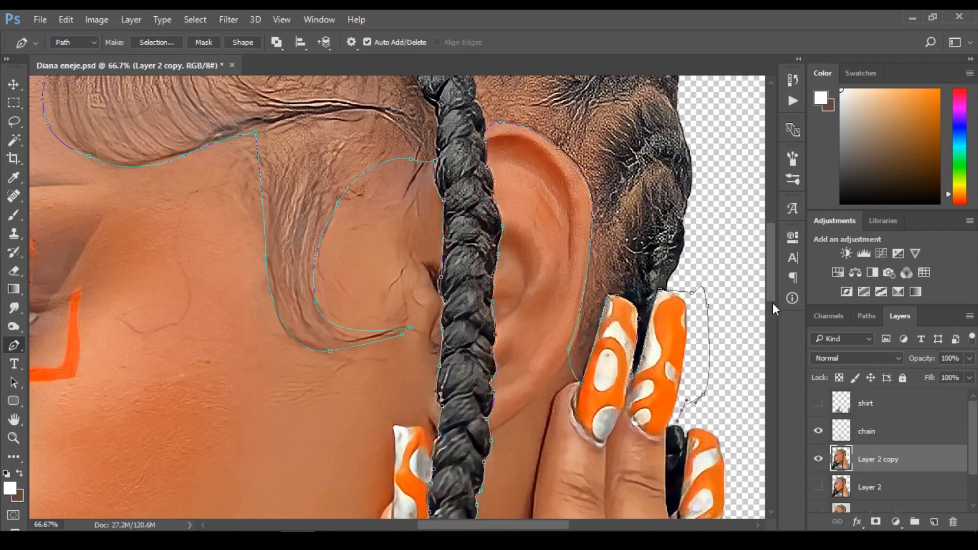
- Outline the small section of dark braid between the second raised finger and the outermost fingernail
scroll(772, 296, down, 3)
click(666, 335)
drag(667, 414, 672, 426)
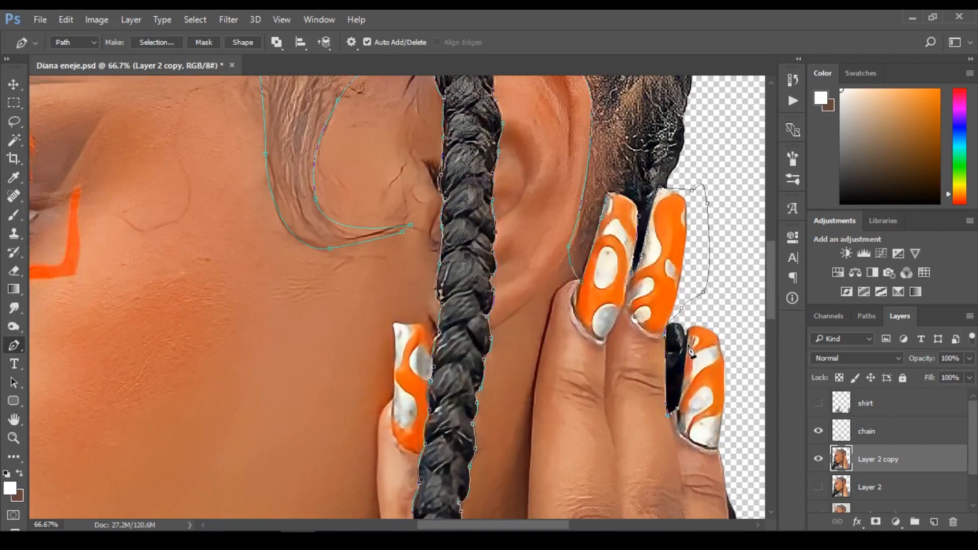
drag(689, 331, 700, 308)
alt+click(708, 315)
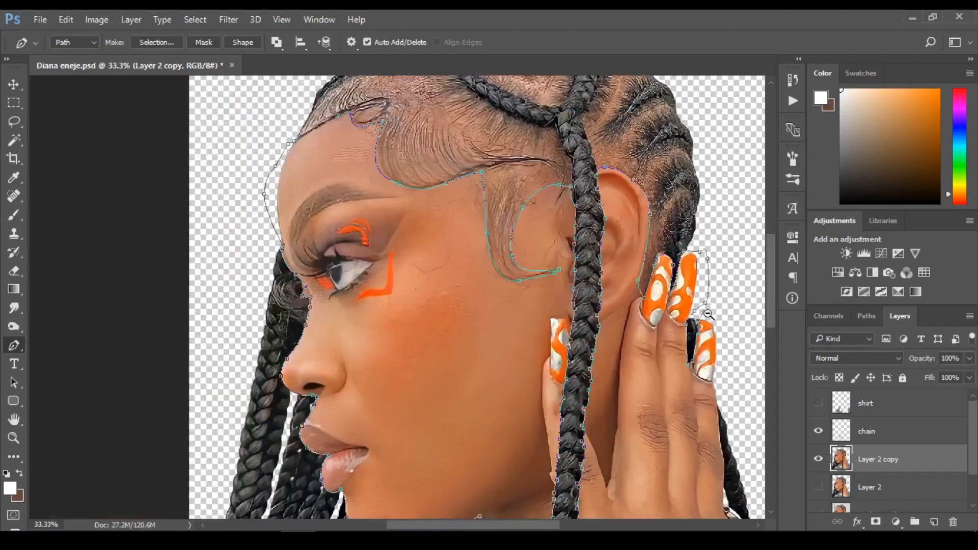
- Continue the path down the outermost finger's edge beside the rear braid and around the braid's lower end at the chain
drag(534, 525, 578, 525)
drag(768, 306, 773, 348)
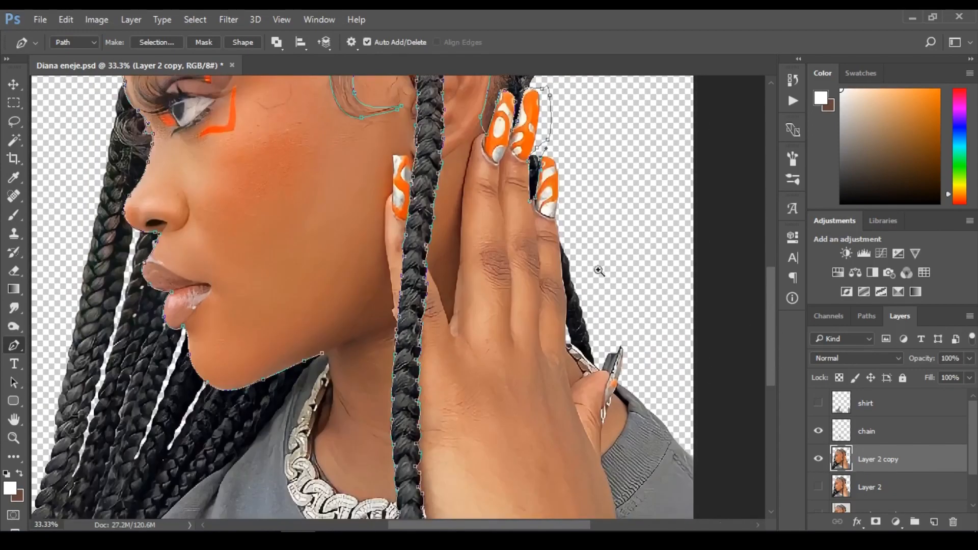
ctrl+click(591, 268)
ctrl+click(574, 248)
drag(574, 221, 537, 253)
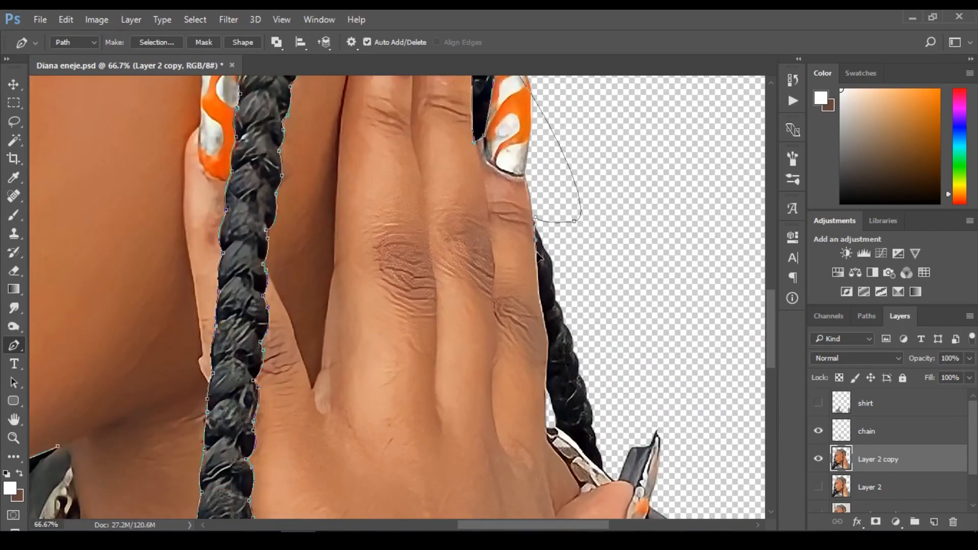
drag(548, 326, 549, 357)
click(545, 410)
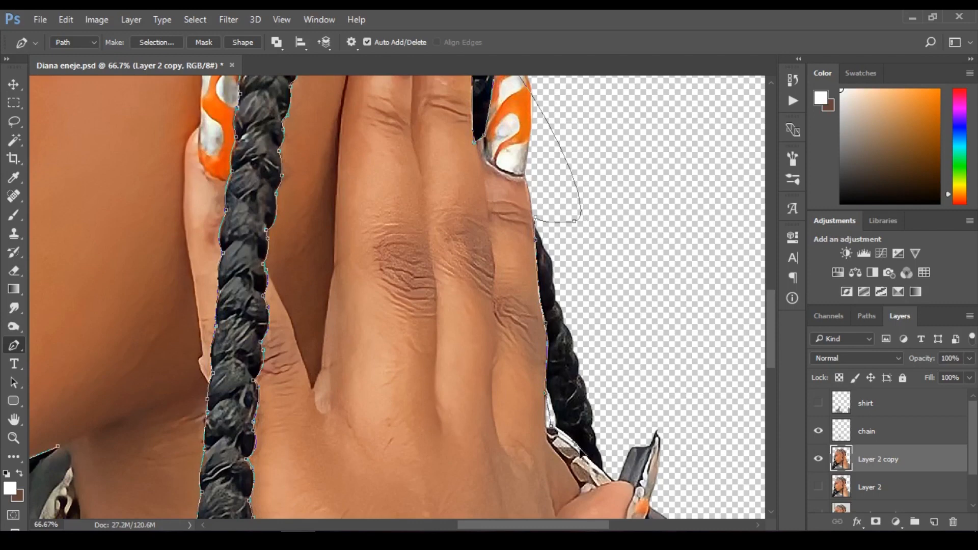
click(605, 473)
drag(612, 474, 614, 414)
- Close the path around the outside of the head and back to the jaw, and convert it to a selection
alt+click(577, 285)
alt+click(577, 285)
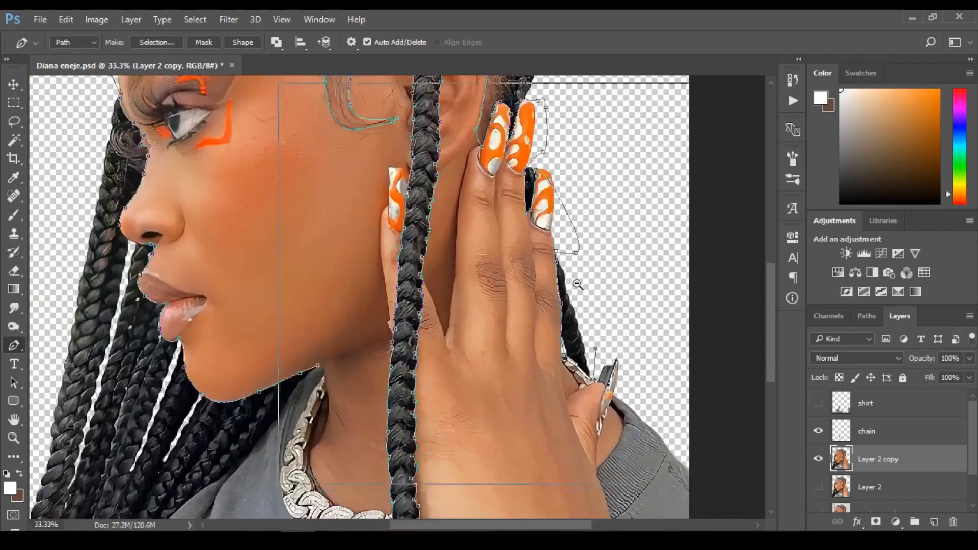
alt+click(577, 285)
alt+click(578, 285)
alt+click(578, 284)
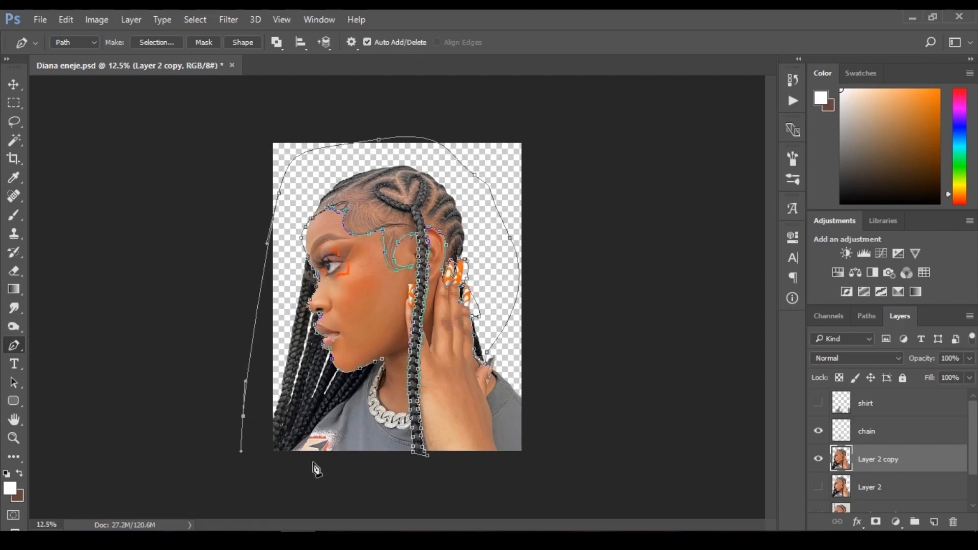
drag(315, 468, 345, 450)
ctrl+click(351, 420)
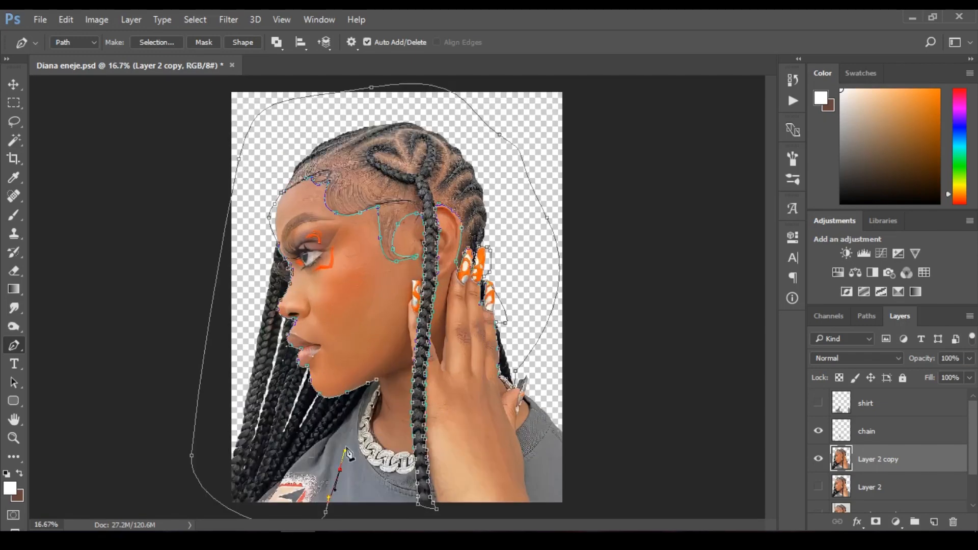
click(356, 421)
click(375, 386)
key(ctrl+Return)
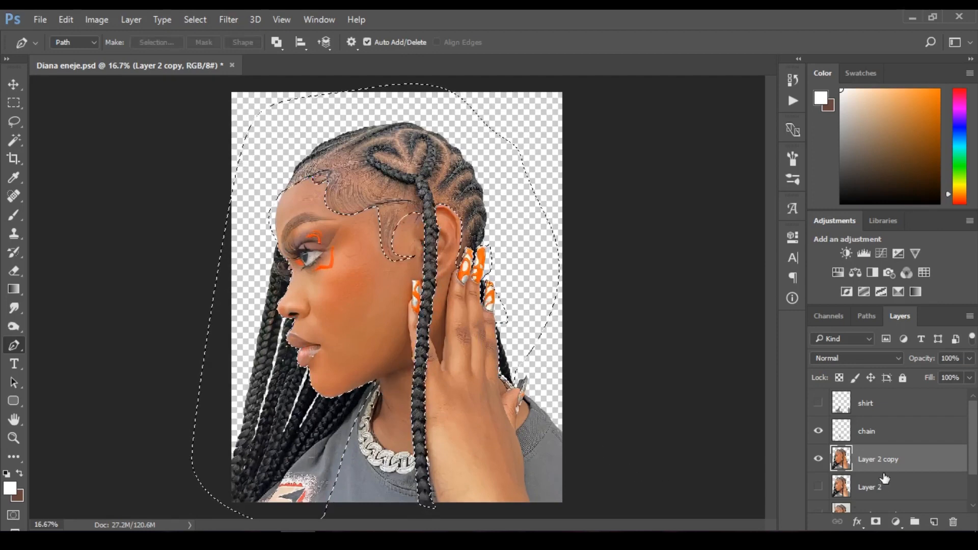
- Copy the selected hair from Layer 2 copy to a new layer and name it braids
key(ctrl+j)
double_click(871, 460)
text(braids)
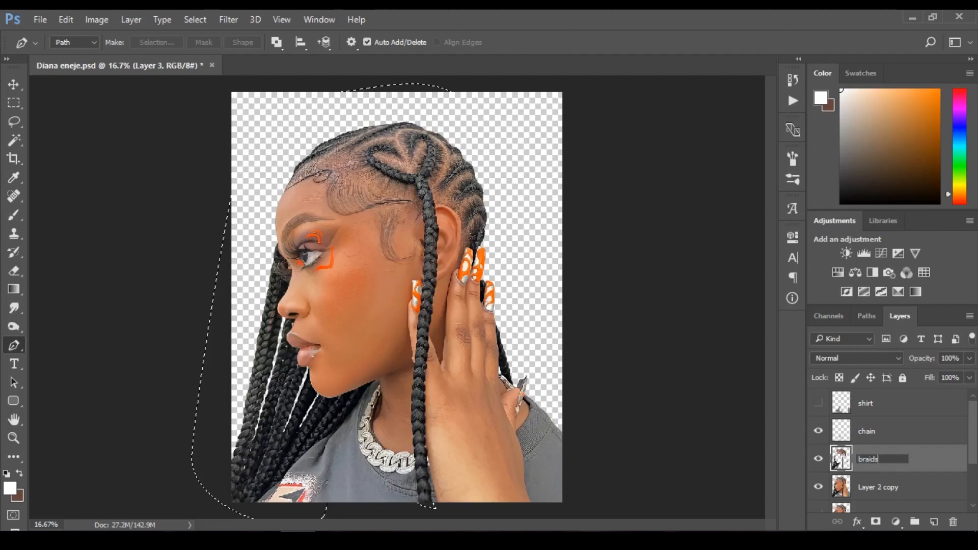
click(911, 454)
- Erase the shirt-shaped area from the braids layer, hiding Layer 2 copy and chain to isolate the hair
drag(838, 467, 826, 452)
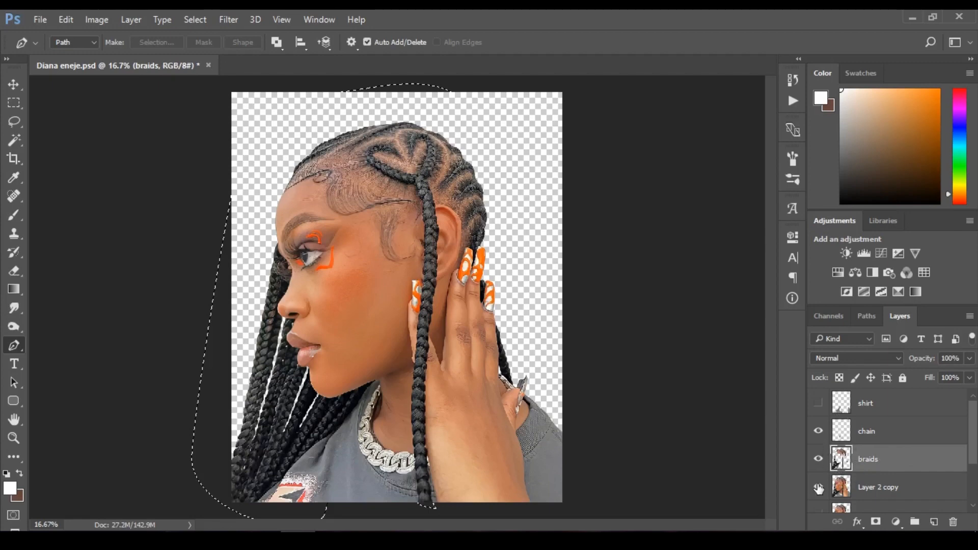
click(819, 487)
drag(850, 392, 845, 405)
ctrl+click(845, 405)
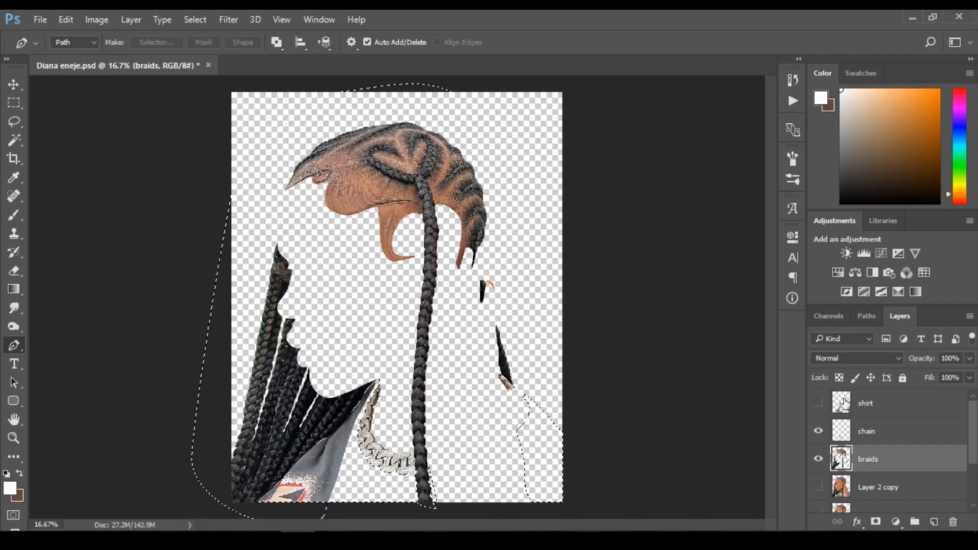
key(Delete)
key(ctrl+d)
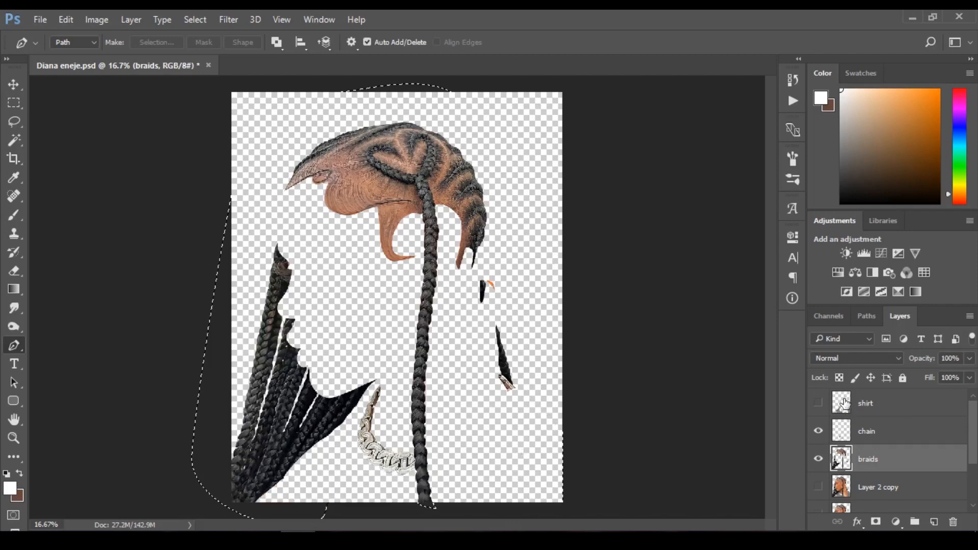
click(819, 432)
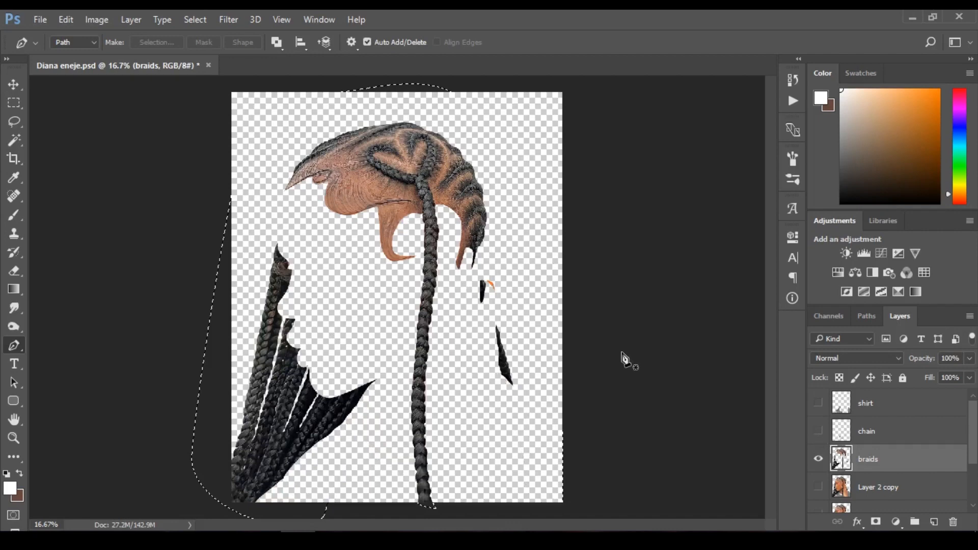
- Outline the stray orange nail fragment on the braids layer with the Pen tool and delete it
ctrl+click(536, 311)
ctrl+click(536, 311)
ctrl+click(535, 310)
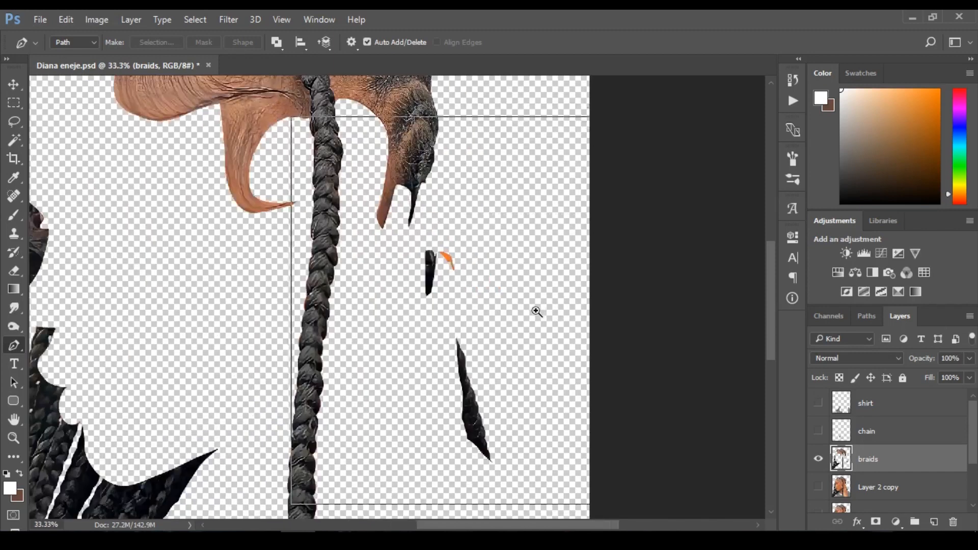
ctrl+click(535, 310)
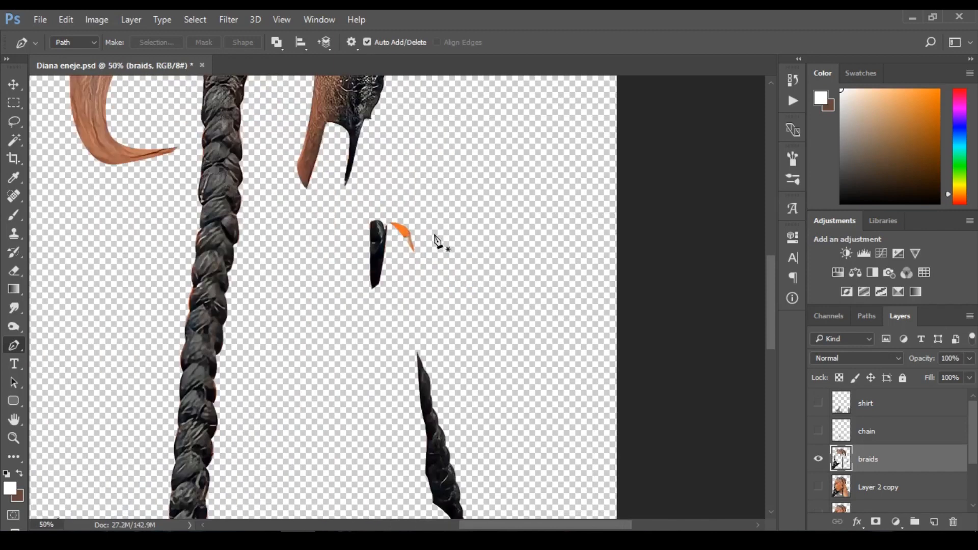
key(v)
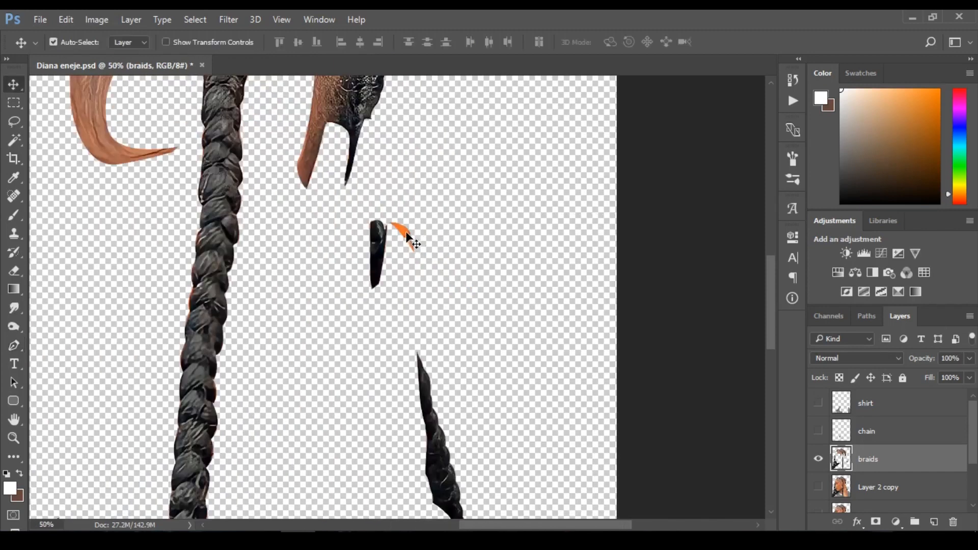
key(p)
drag(392, 210, 394, 253)
drag(422, 287, 437, 278)
drag(430, 207, 402, 185)
key(ctrl+Return)
key(Delete)
key(ctrl+d)
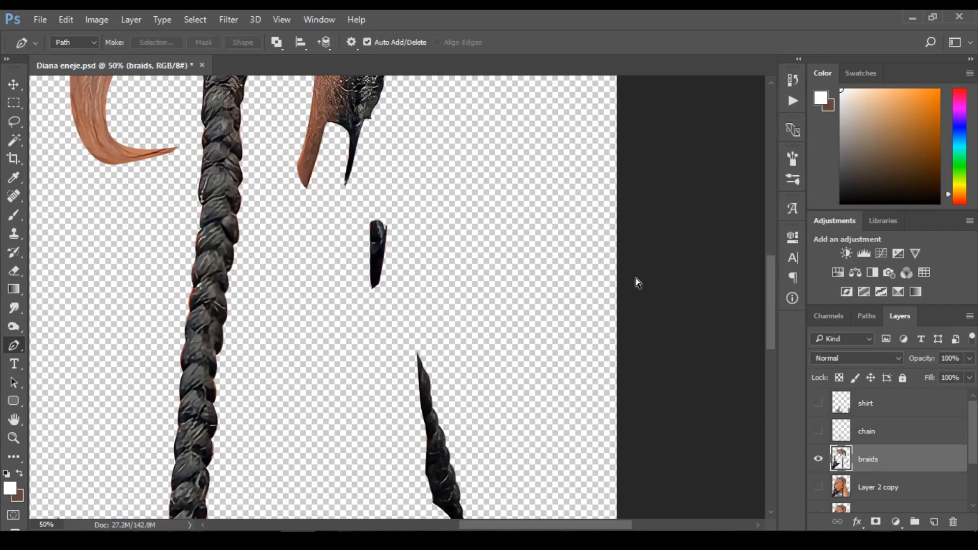
- Make Layer 2 copy visible again beneath the braids layer
ctrl+alt+click(494, 223)
ctrl+alt+click(494, 223)
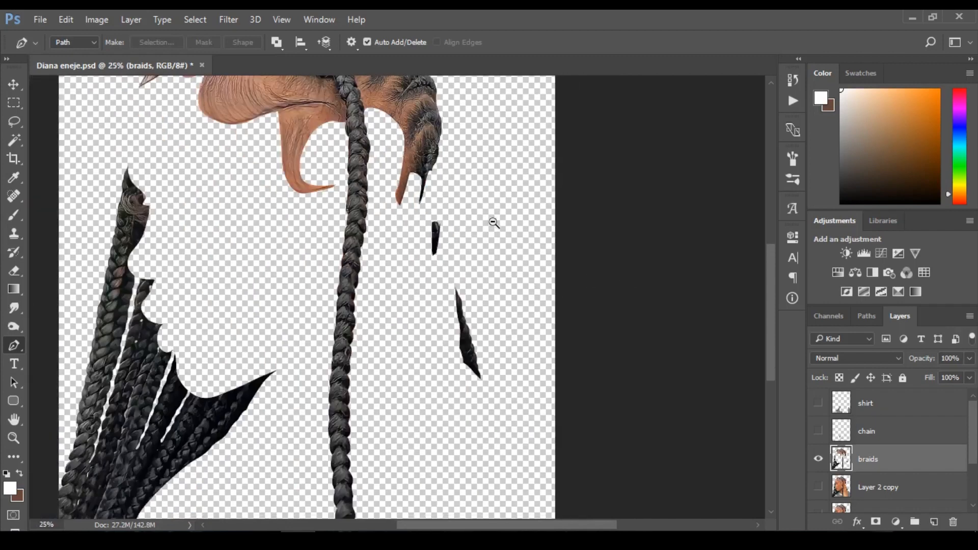
ctrl+alt+click(483, 304)
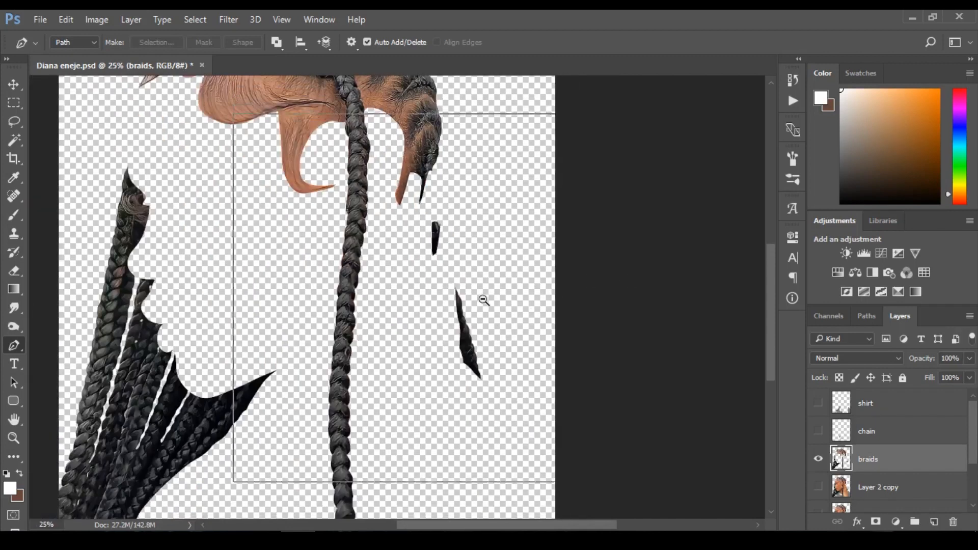
click(819, 487)
key(v)
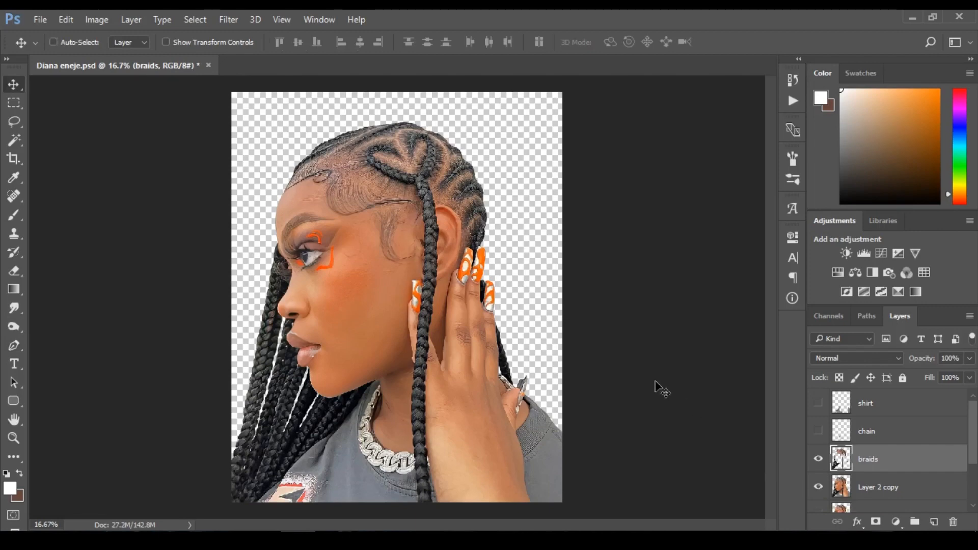
ctrl+space+click(393, 301)
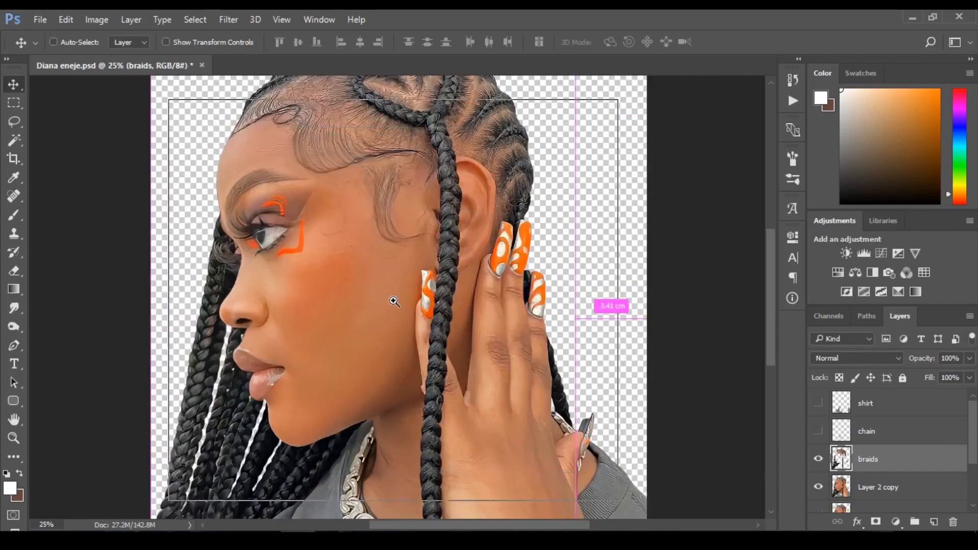
ctrl+space+click(395, 304)
key(p)
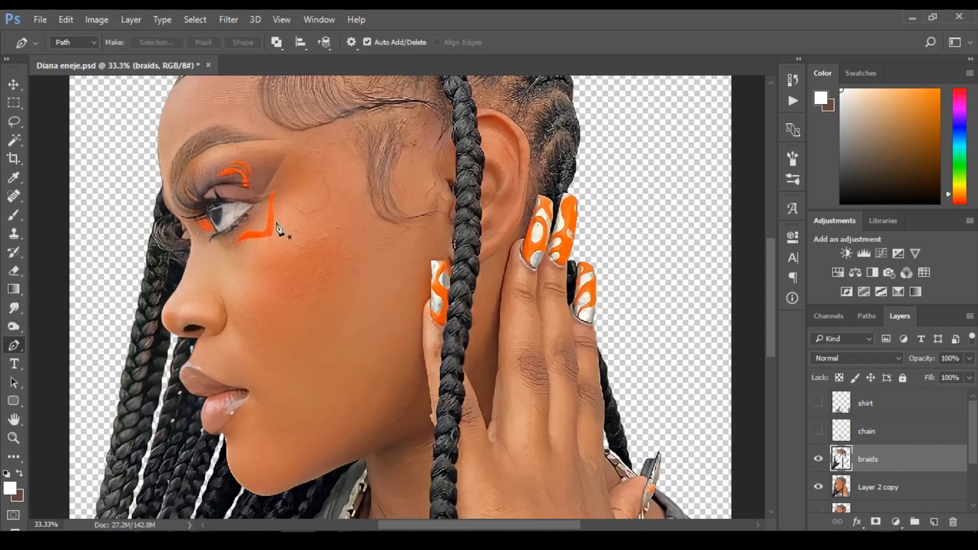
scroll(774, 341, up, 1)
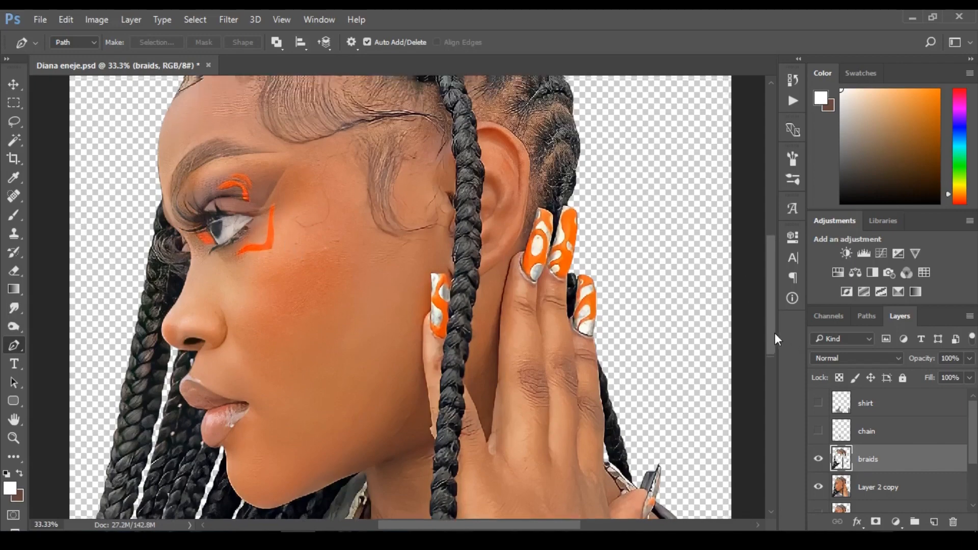
drag(775, 334, 773, 297)
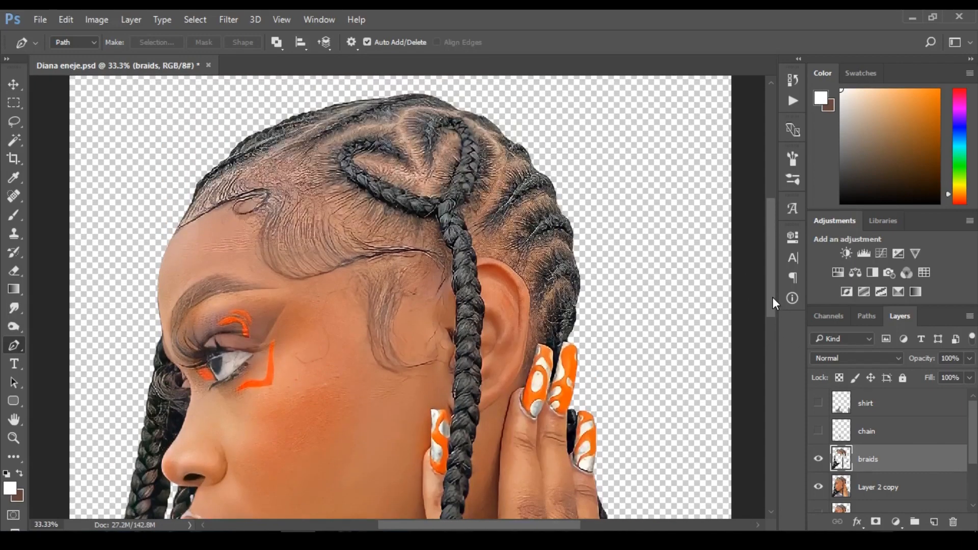
- Examine the separated braids over the portrait from the hairline down to the hand and collar
ctrl+click(281, 214)
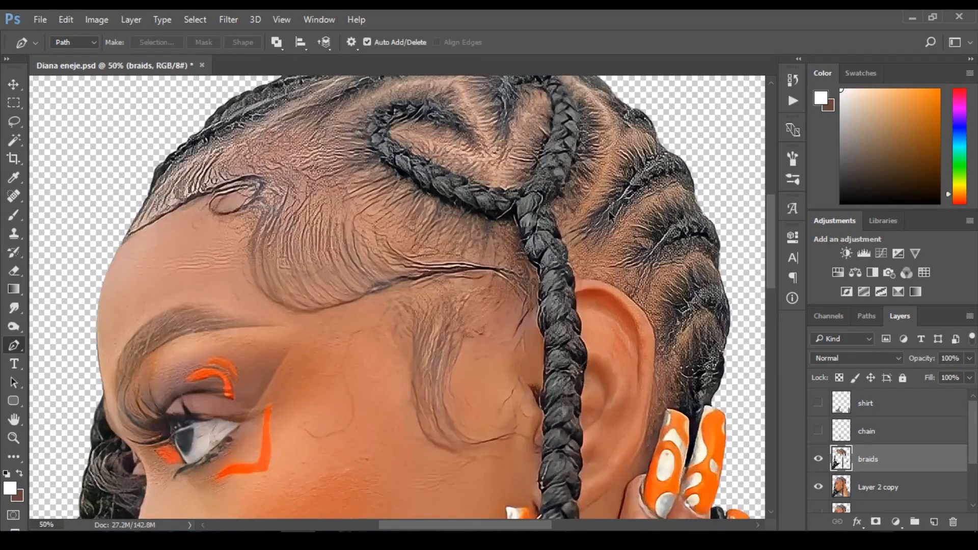
scroll(614, 220, down, 2)
key(v)
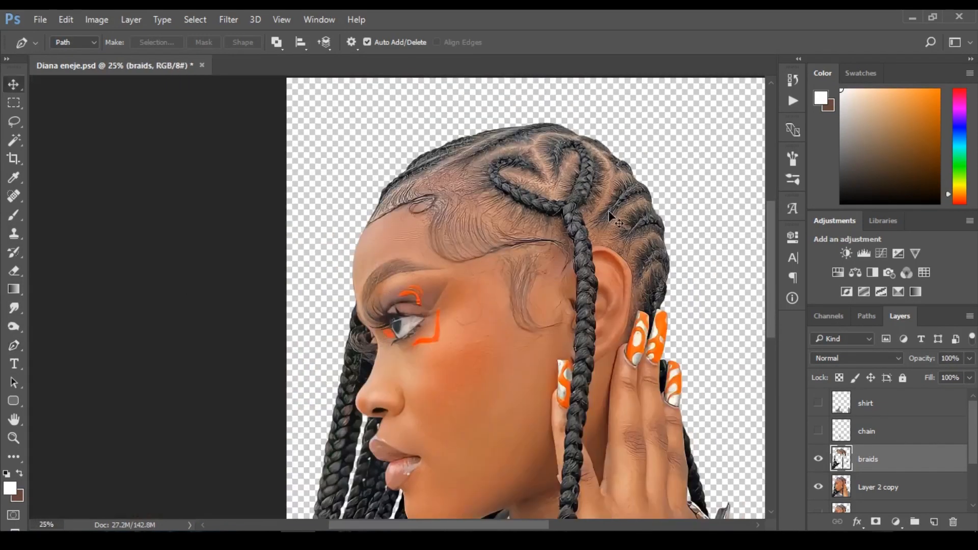
drag(771, 277, 771, 316)
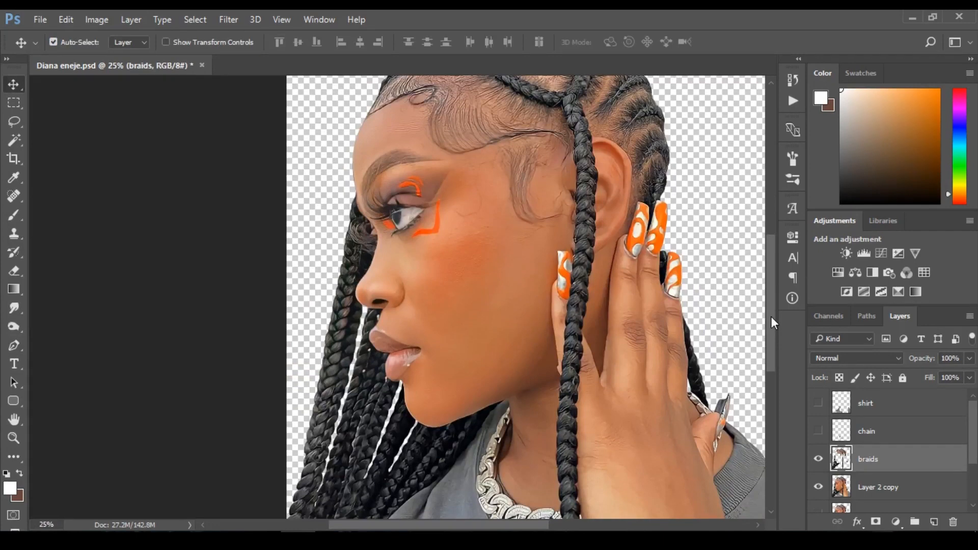
key(ctrl+minus)
key(p)
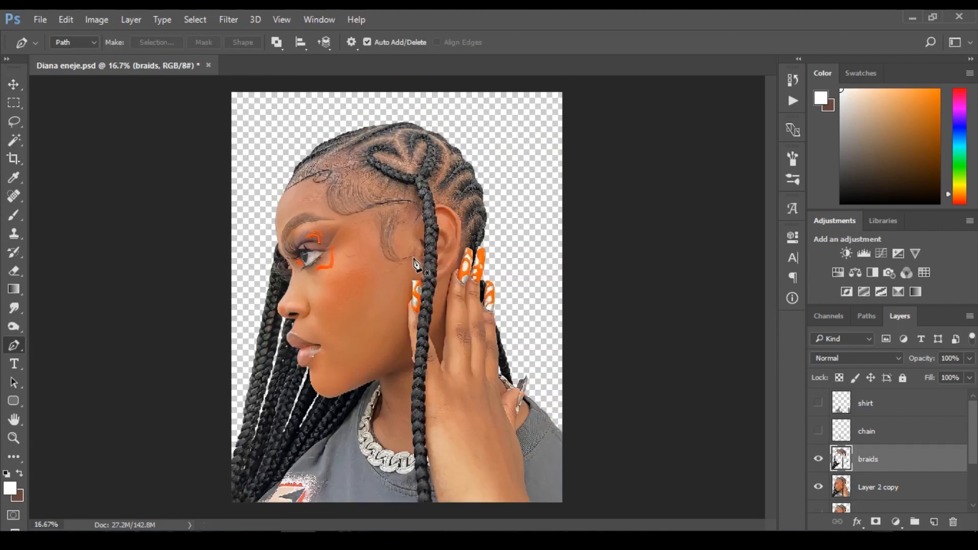
ctrl+click(348, 200)
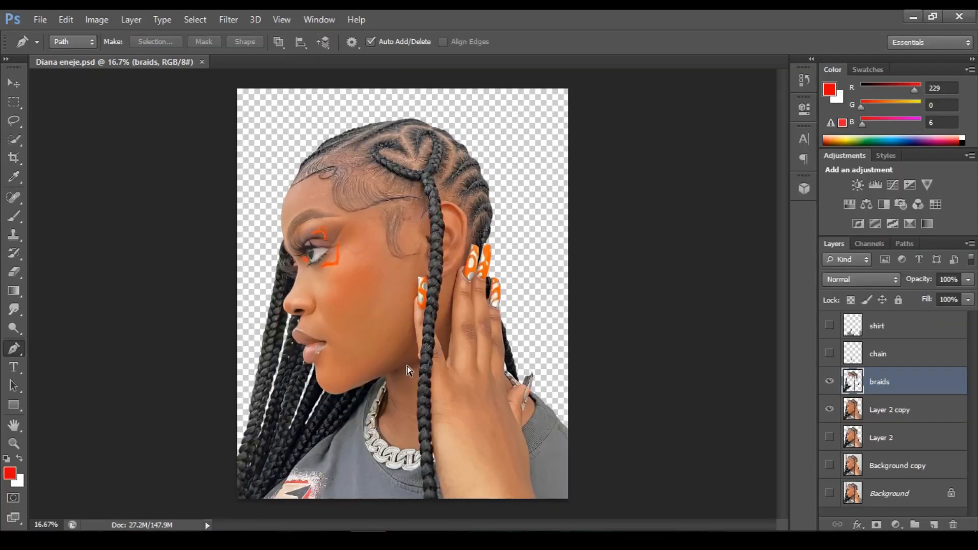
ctrl+click(407, 360)
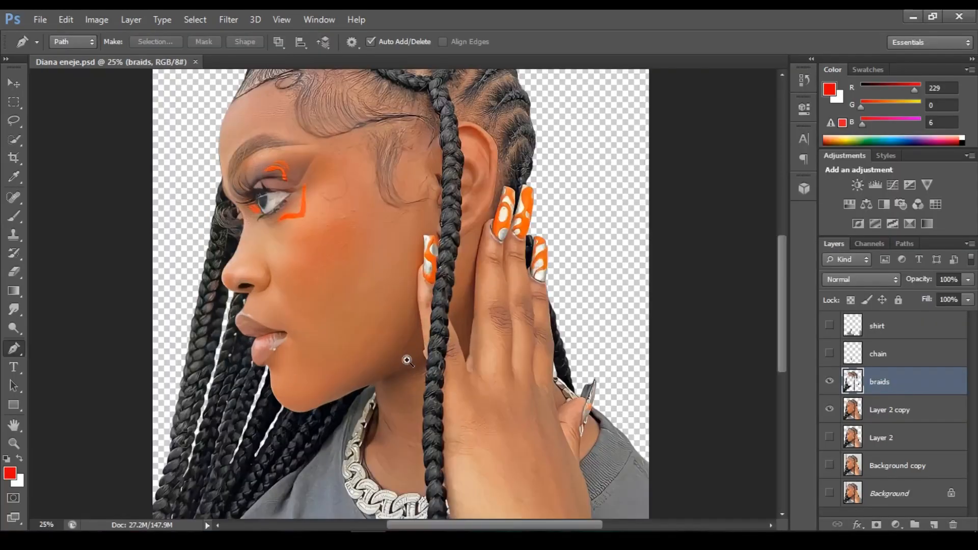
ctrl+click(407, 360)
drag(779, 354, 768, 305)
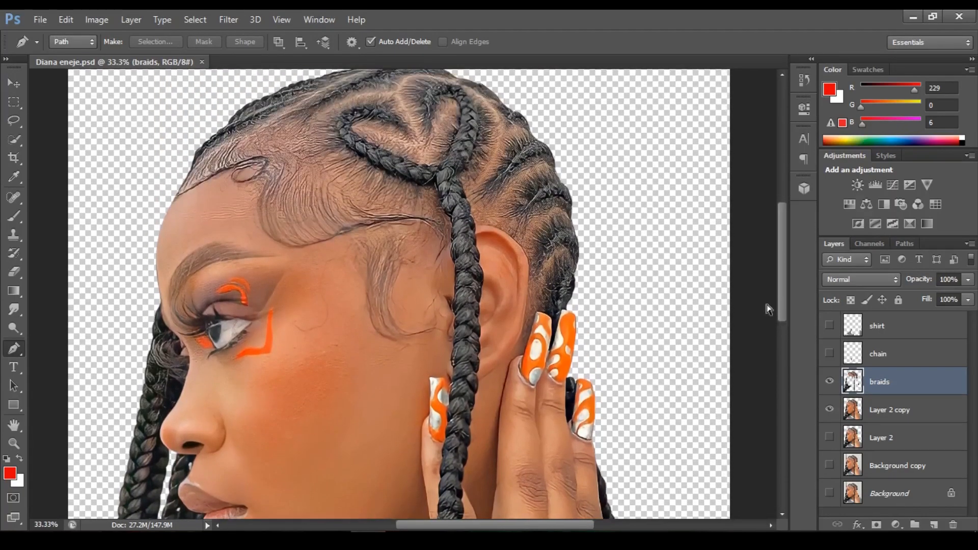
ctrl+alt+click(682, 275)
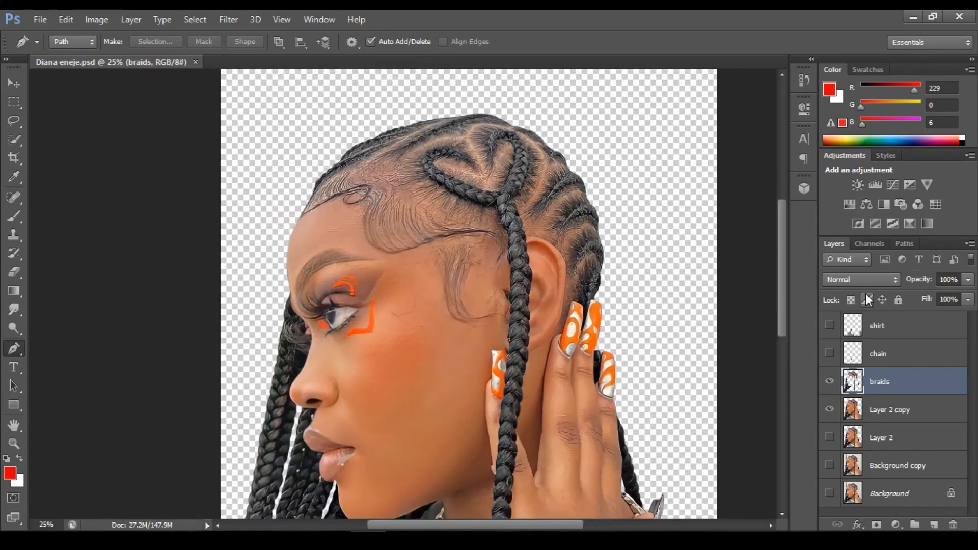
drag(783, 298, 783, 334)
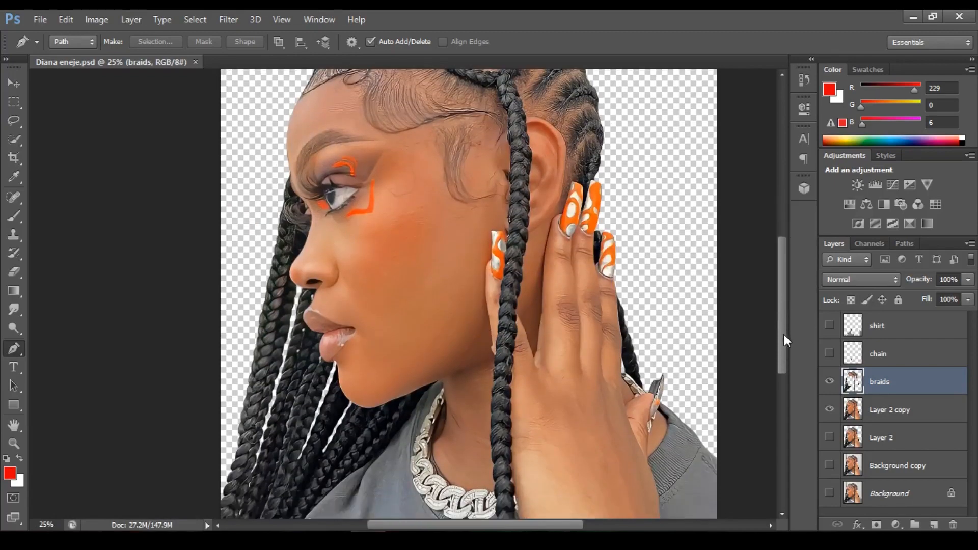
ctrl+click(665, 382)
ctrl+alt+click(668, 383)
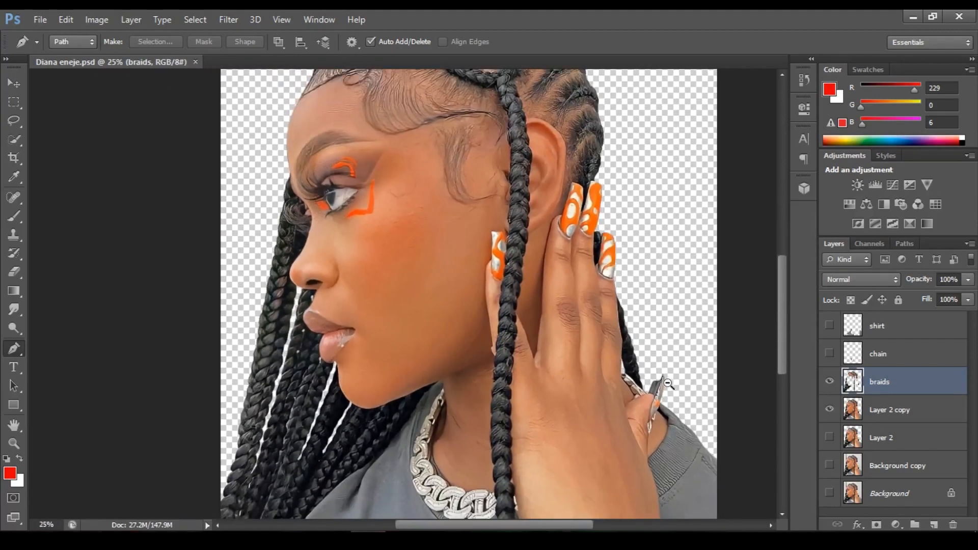
key(v)
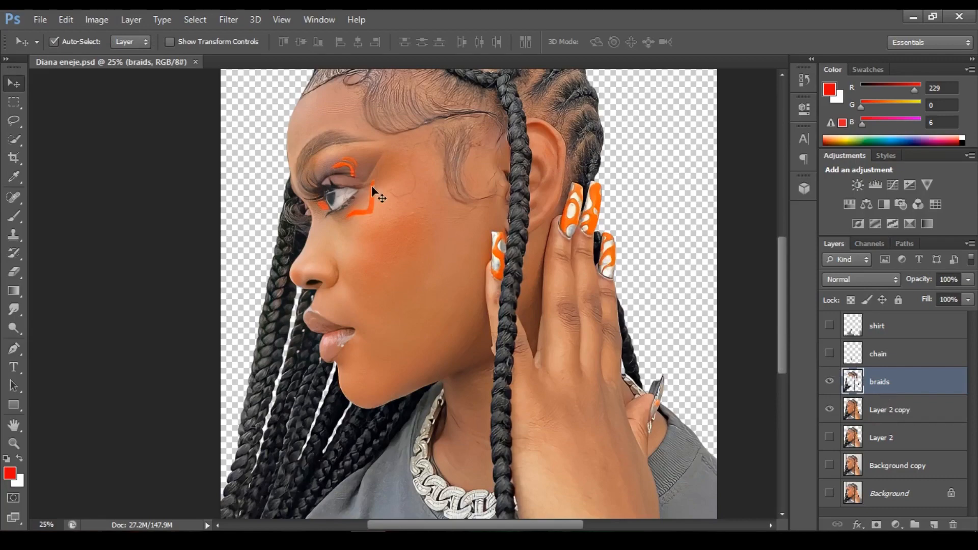
- Open the Oil Paint filter on the braids layer and set its lighting Shine to 0
click(228, 20)
click(271, 131)
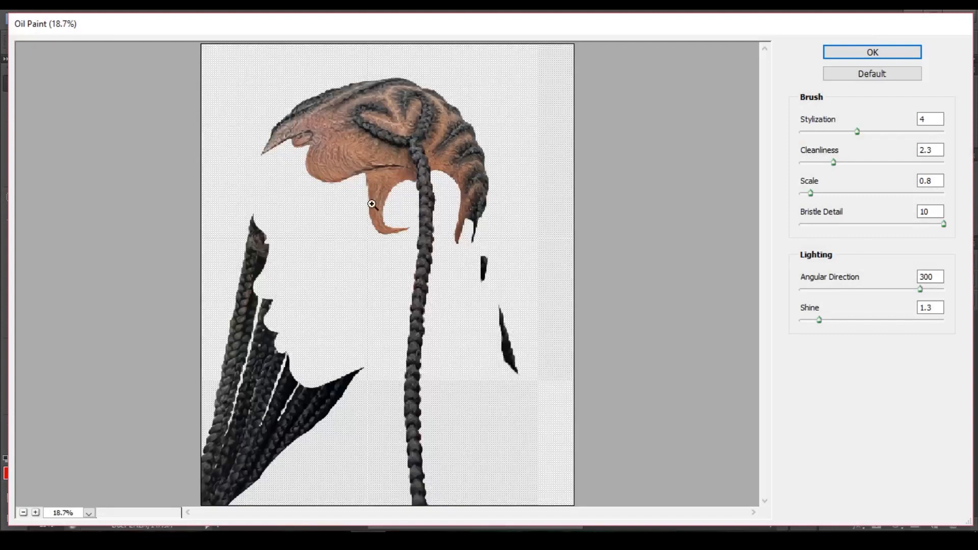
ctrl+click(371, 205)
ctrl+click(372, 203)
ctrl+click(372, 203)
ctrl+click(372, 204)
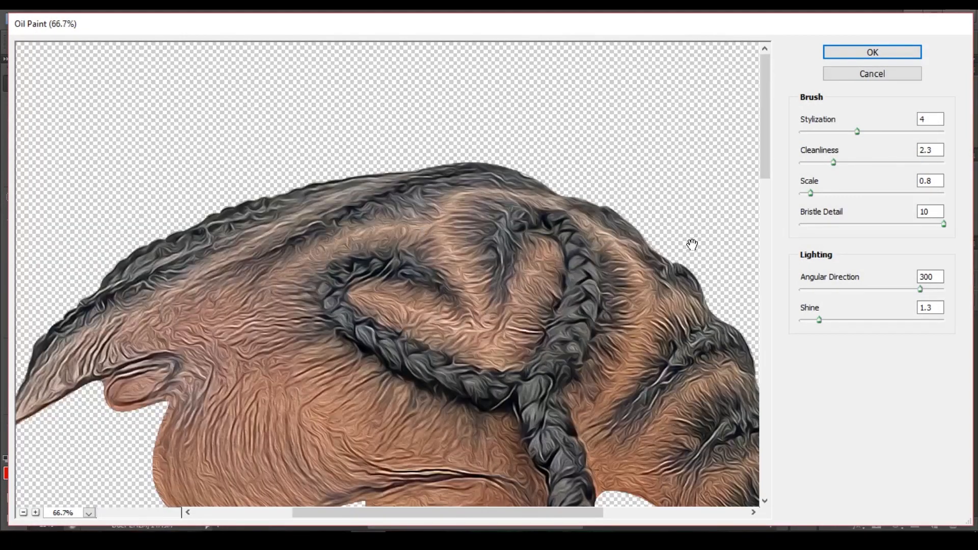
drag(769, 162, 764, 212)
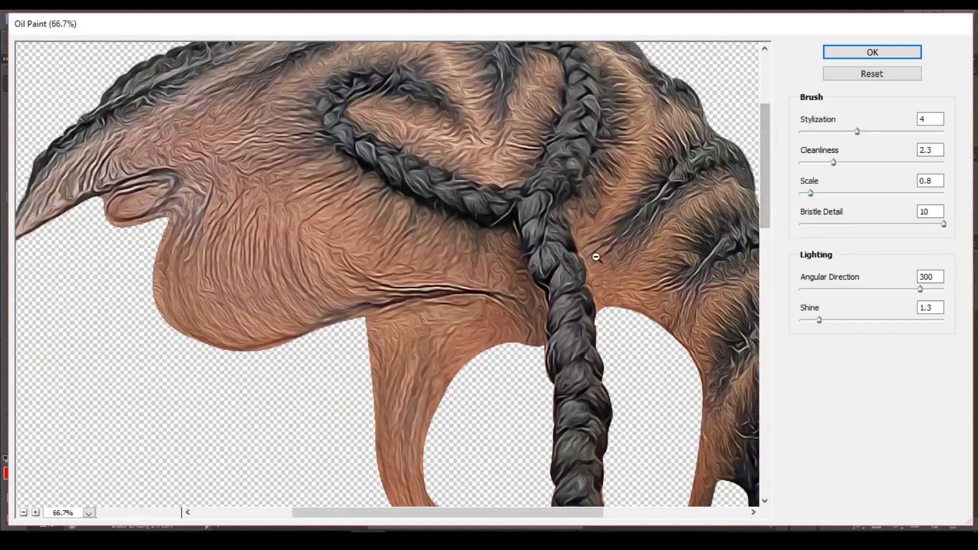
alt+click(597, 259)
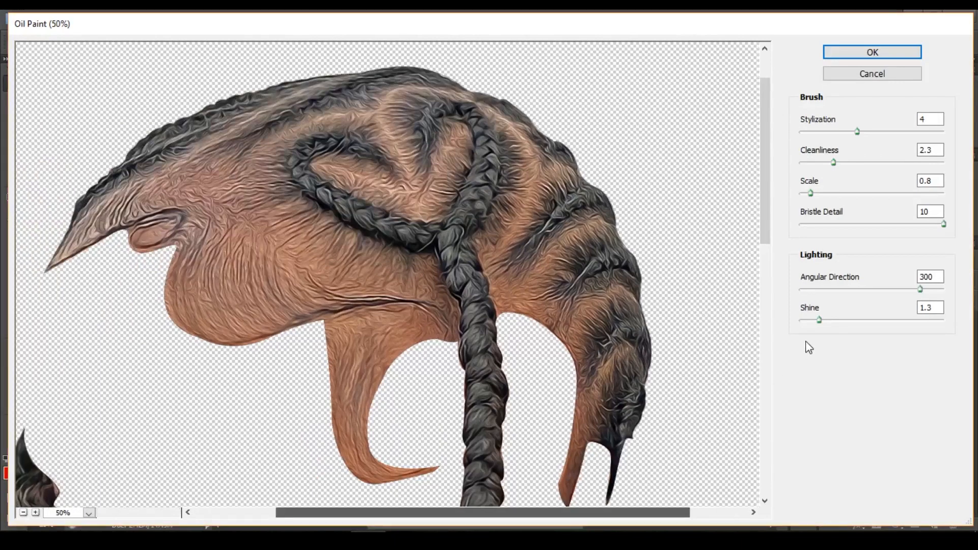
drag(819, 321, 801, 320)
drag(762, 216, 763, 228)
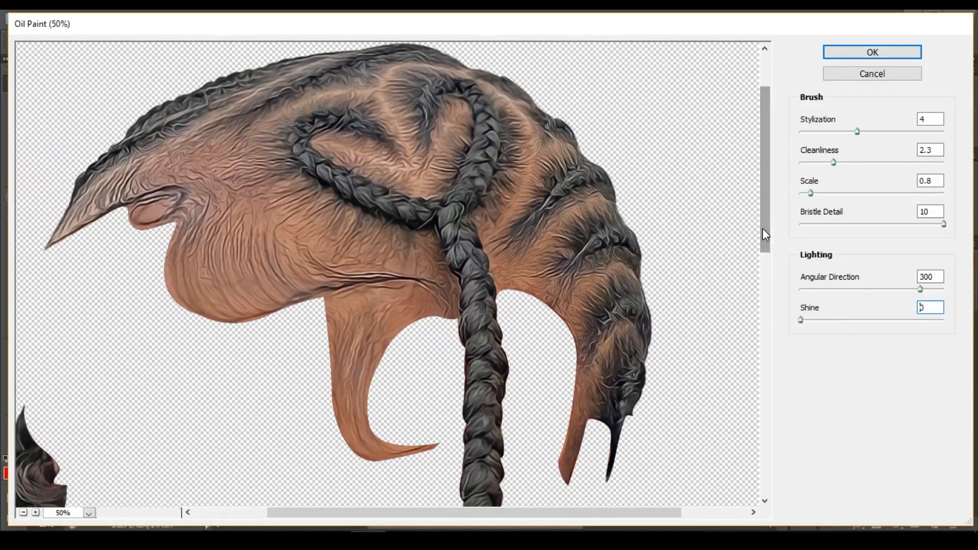
alt+click(628, 226)
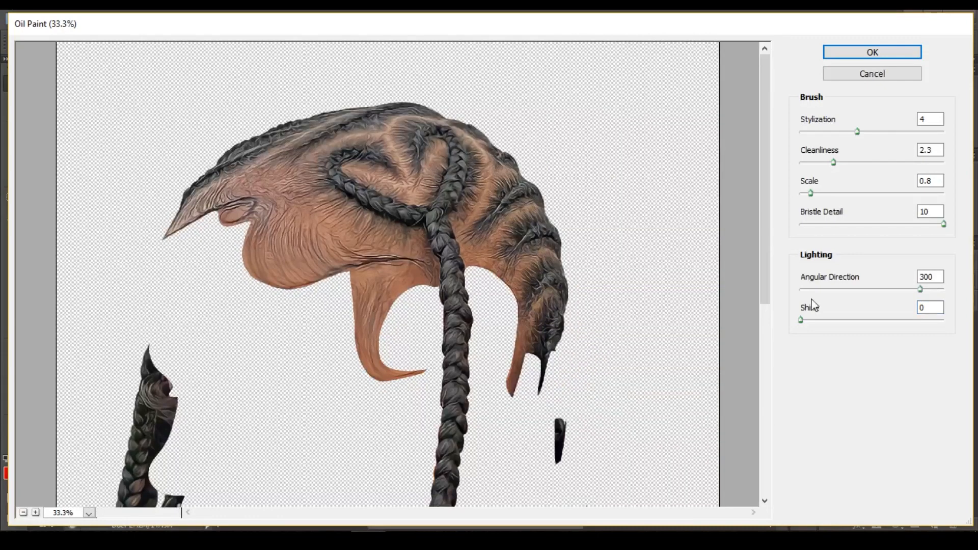
drag(805, 321, 784, 325)
- Try Oil Paint brush values of 3.32 Stylization and 2.35 Cleanliness on the braids preview
ctrl+click(362, 212)
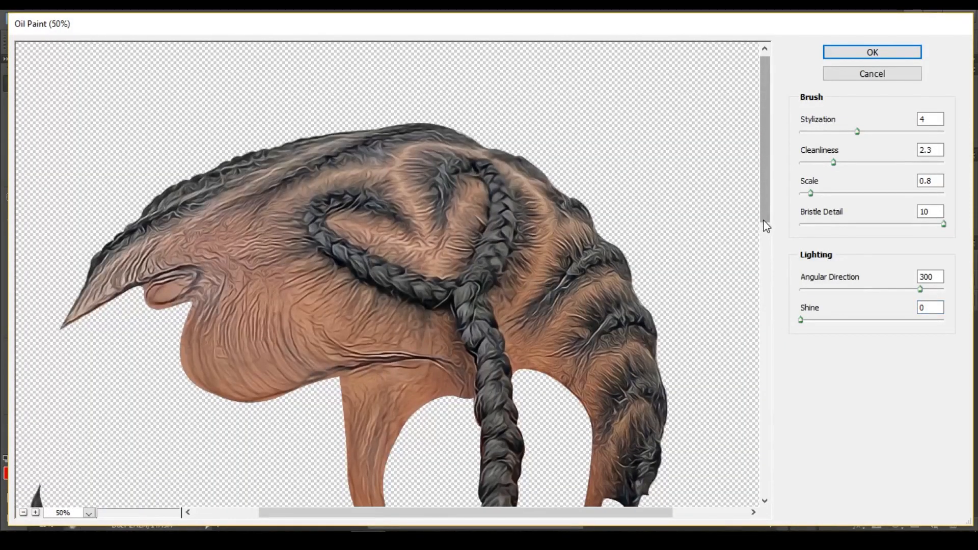
scroll(767, 225, down, 1)
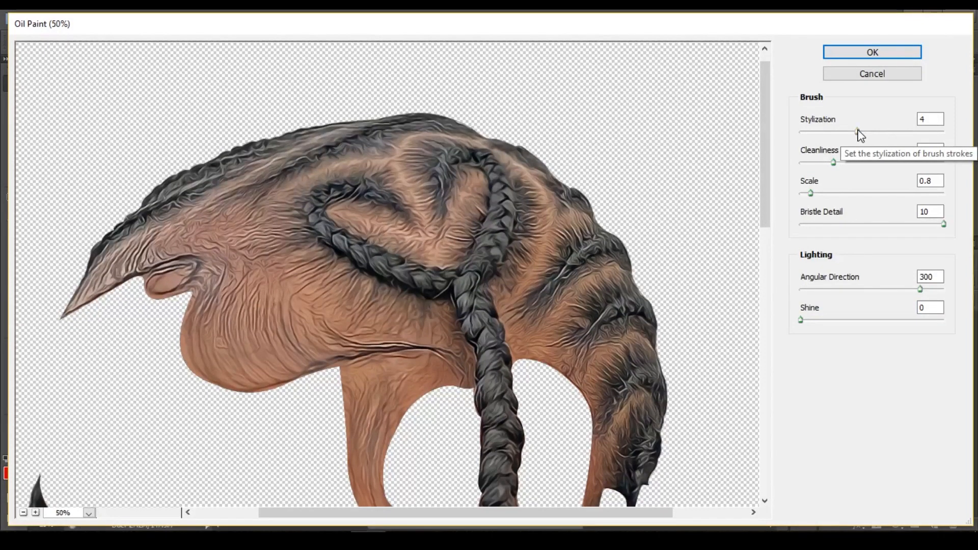
mouse_move(858, 132)
mouse_down()
mouse_move(838, 132)
mouse_move(848, 132)
mouse_up()
mouse_move(849, 138)
mouse_down()
mouse_move(839, 140)
mouse_move(862, 164)
mouse_move(828, 178)
mouse_move(824, 168)
mouse_move(840, 175)
mouse_move(851, 136)
mouse_up()
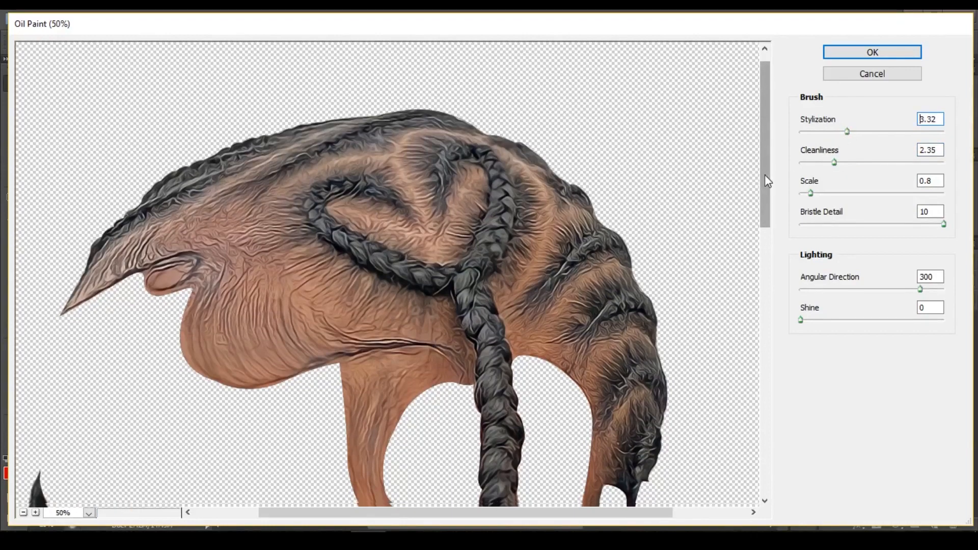
drag(765, 175, 776, 301)
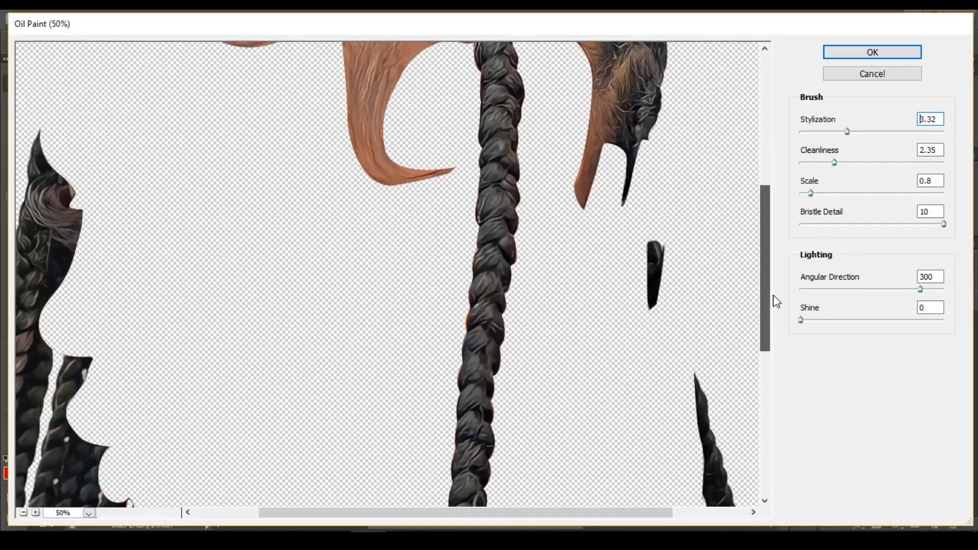
alt+click(546, 215)
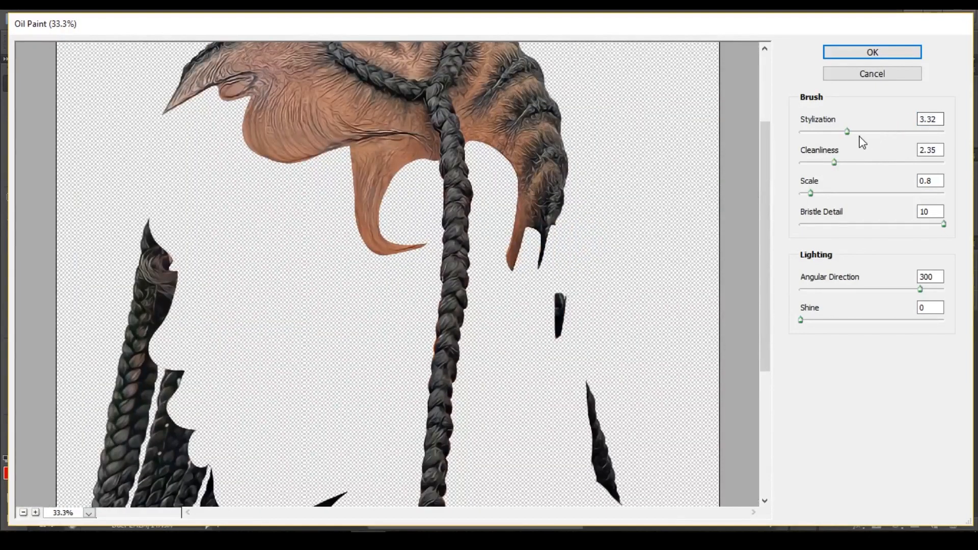
- Set Stylization to 3.96 and Cleanliness to 2.85, and apply the Oil Paint filter to the braids layer
click(857, 132)
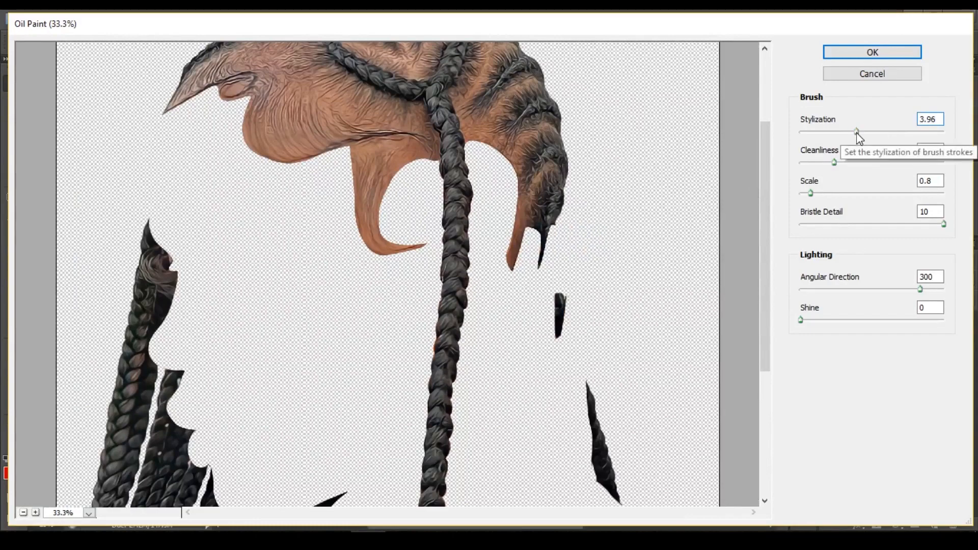
click(842, 162)
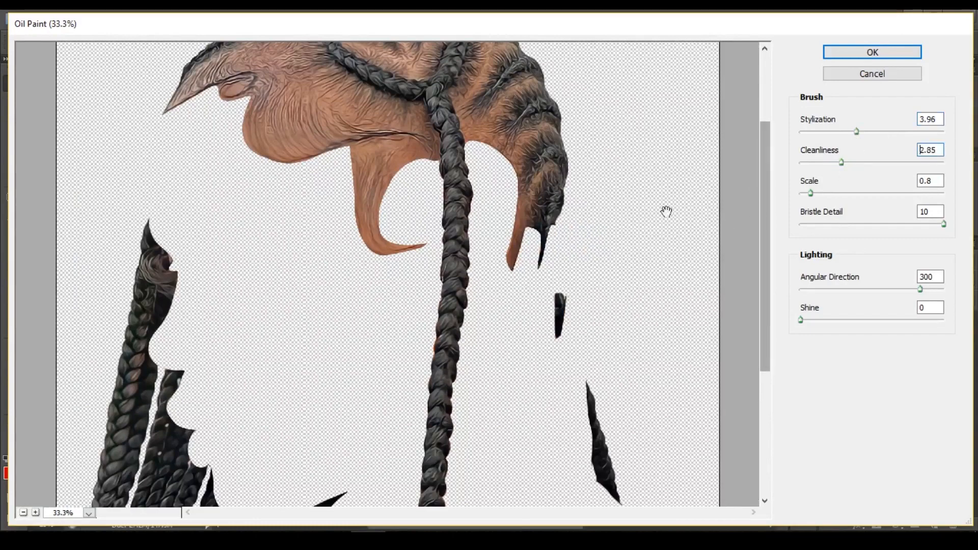
ctrl+click(506, 160)
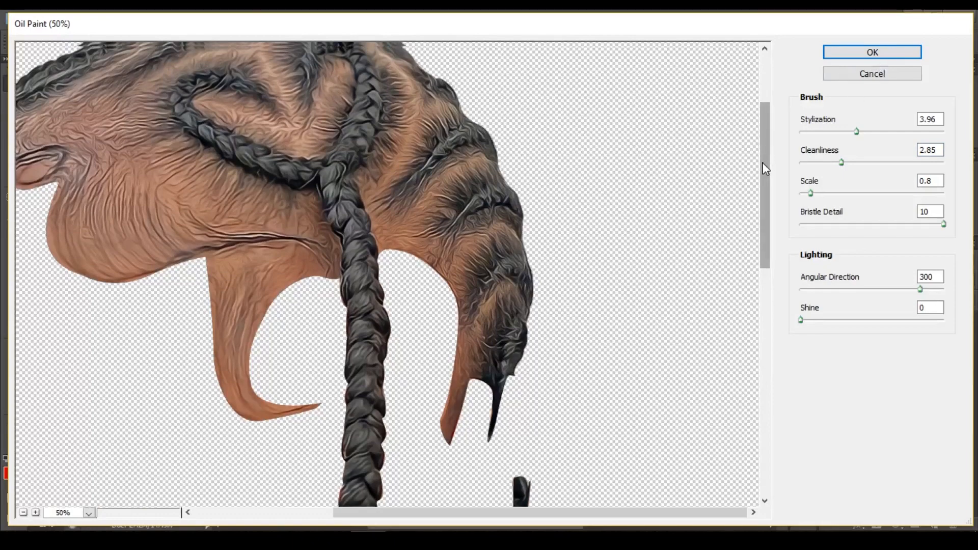
scroll(765, 169, up, 1)
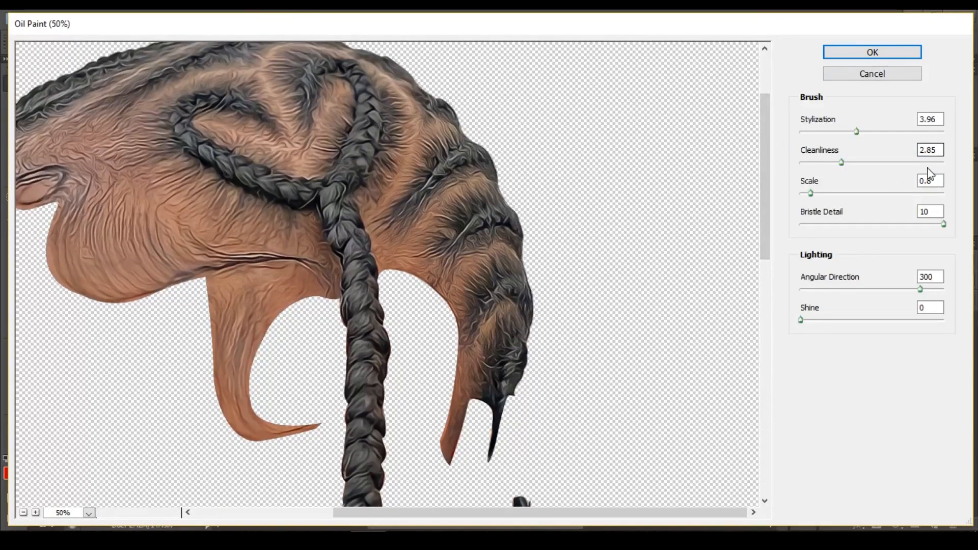
click(869, 52)
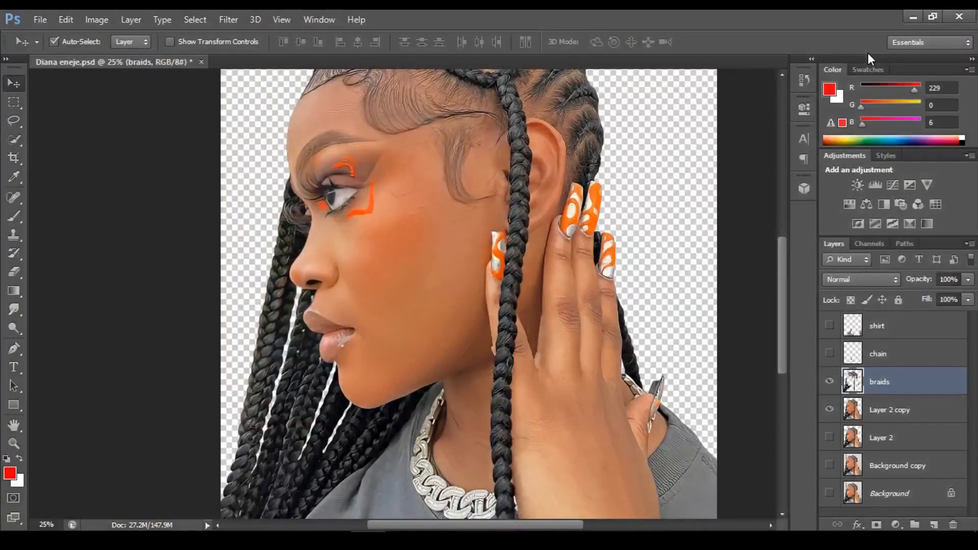
- Examine the oil-painted braids against the face, hand and shirt at several magnifications
key(ctrl+minus)
click(356, 295)
click(356, 295)
click(356, 295)
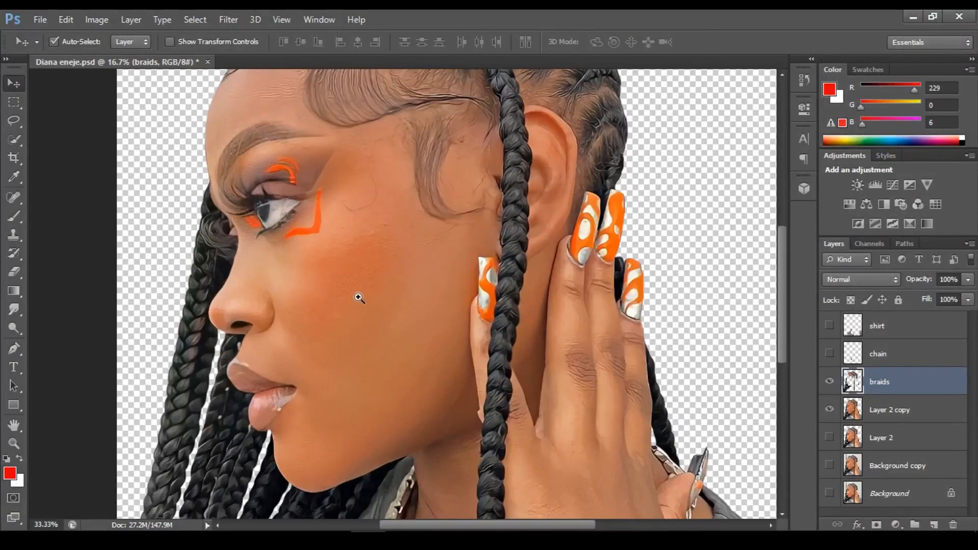
alt+click(441, 364)
alt+click(442, 361)
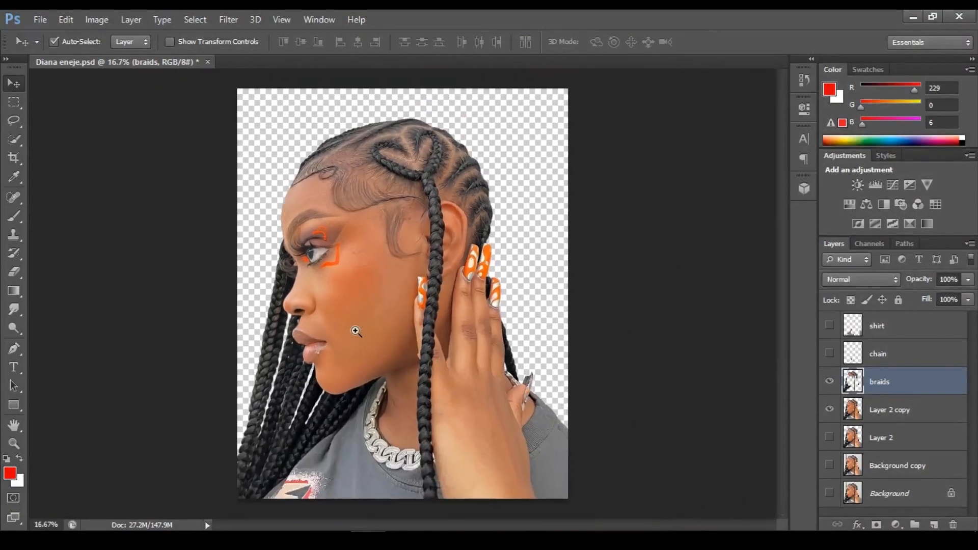
click(313, 298)
click(313, 297)
alt+click(265, 231)
- Make Layer 2 copy the active layer and ready the Pen tool around the eyebrow and forehead
key(p)
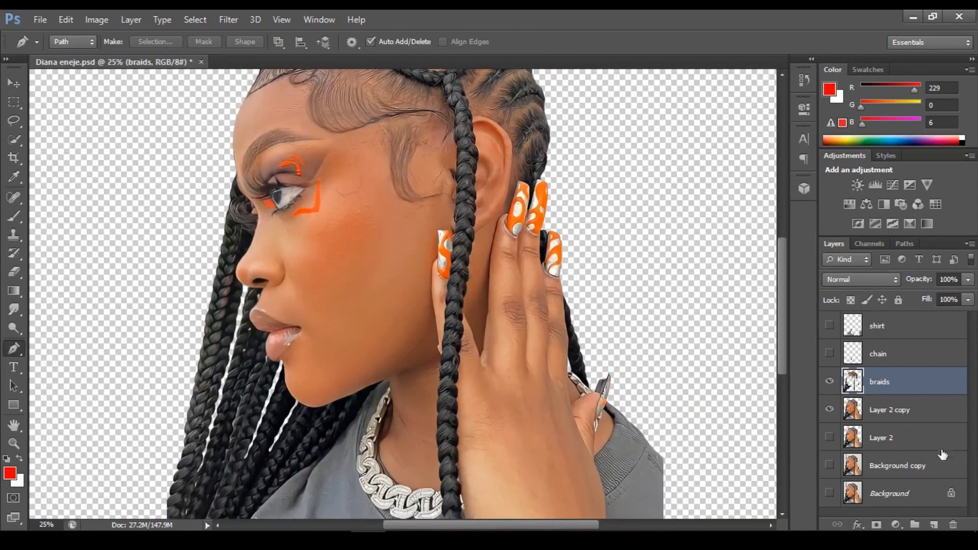
click(895, 421)
scroll(474, 295, left, 5)
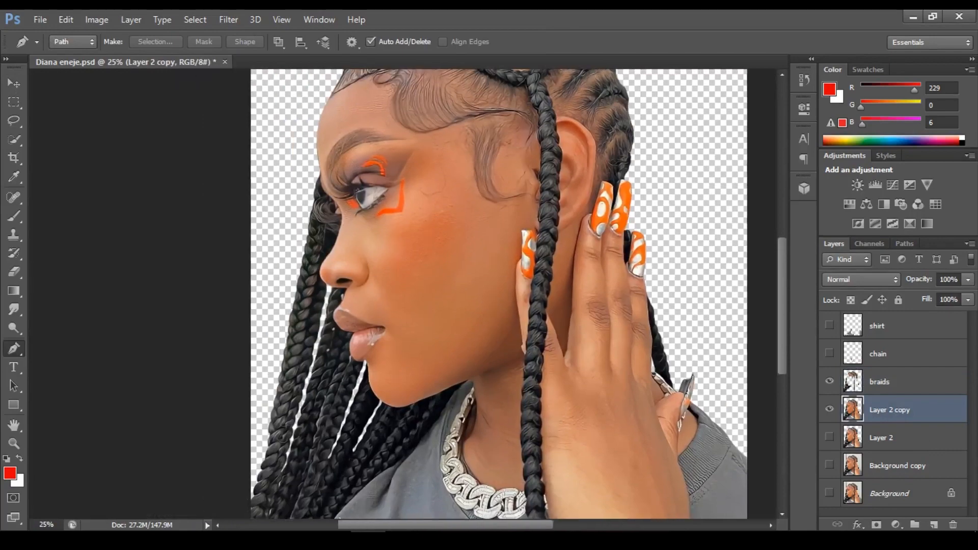
scroll(783, 298, up, 3)
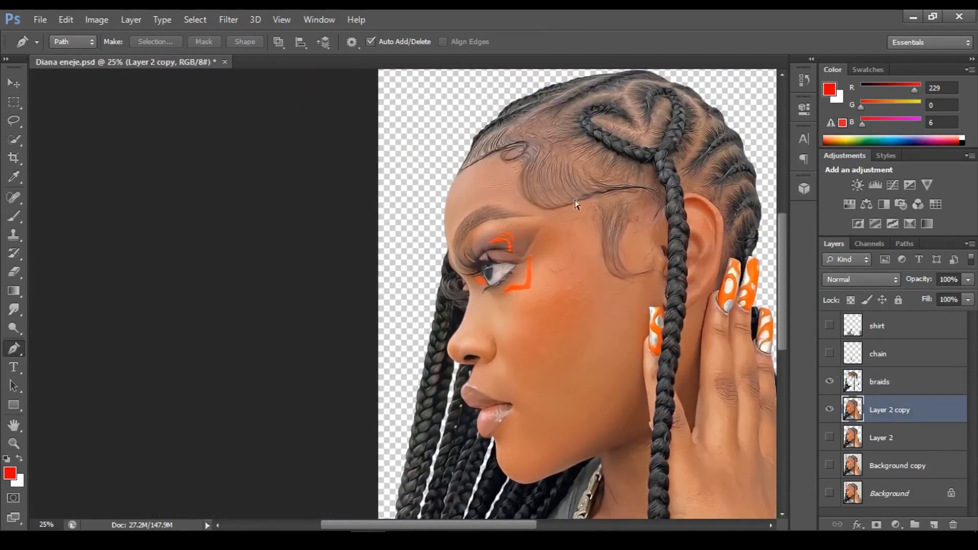
scroll(542, 194, up, 2)
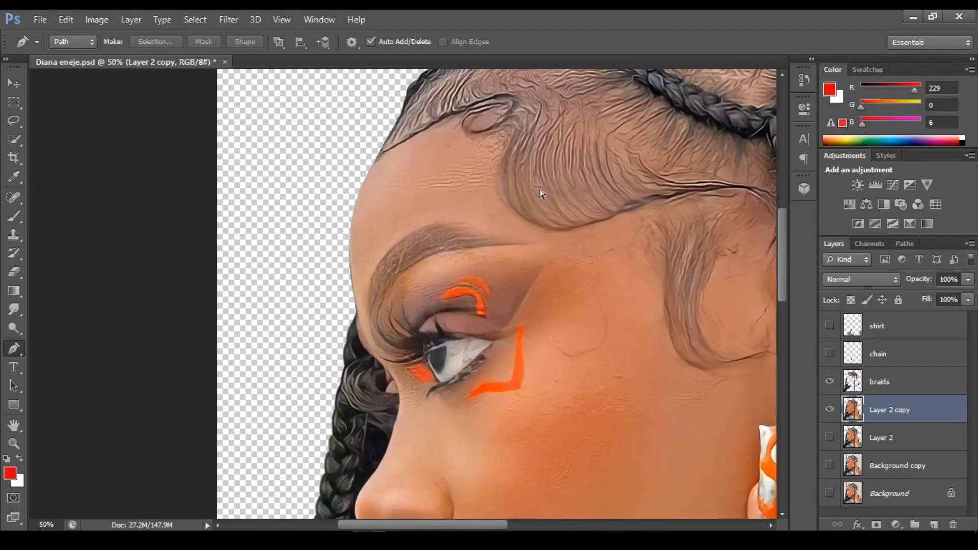
click(369, 320)
click(377, 265)
click(390, 247)
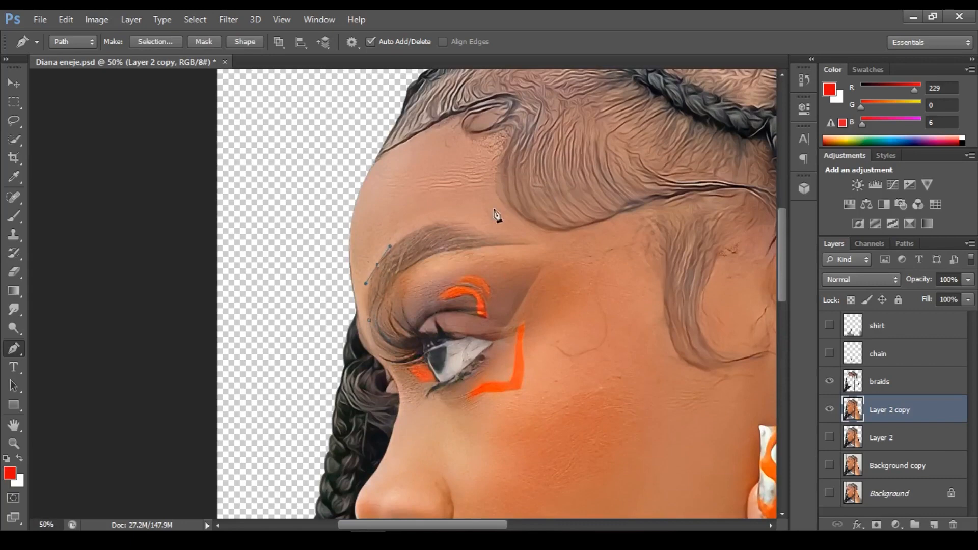
click(445, 221)
click(468, 224)
click(490, 229)
drag(490, 229, 494, 230)
key(ctrl+alt+z)
key(ctrl+alt+z)
key(ctrl+alt+z)
- Darken the eyebrow and the lashes beside the eye on Layer 2 copy with a small Burn tool brush at 30% midtone exposure
key(o)
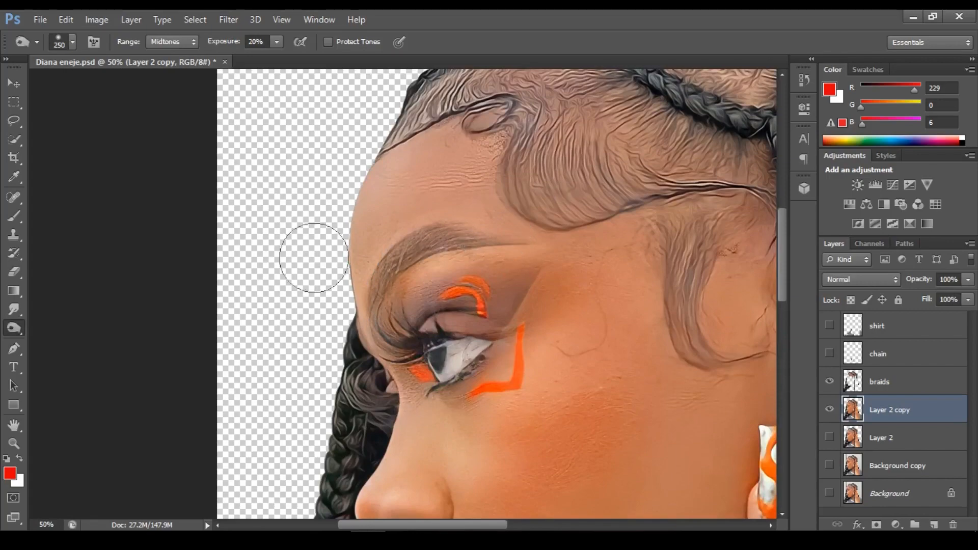
click(7, 334)
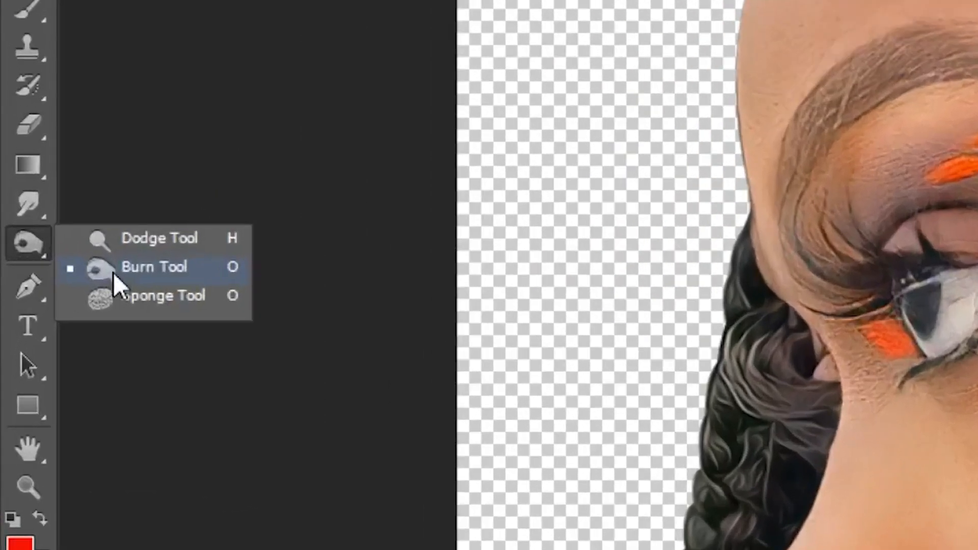
click(57, 340)
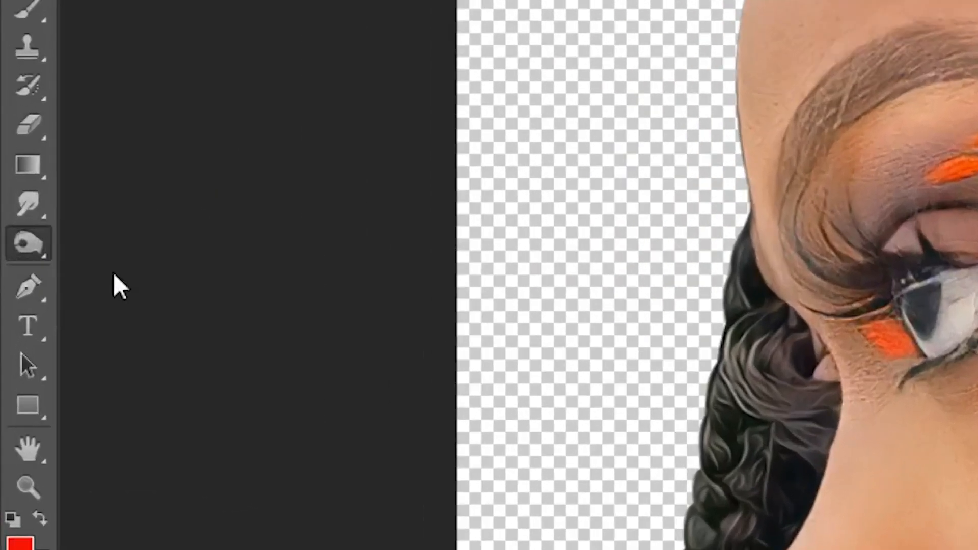
click(49, 250)
click(109, 271)
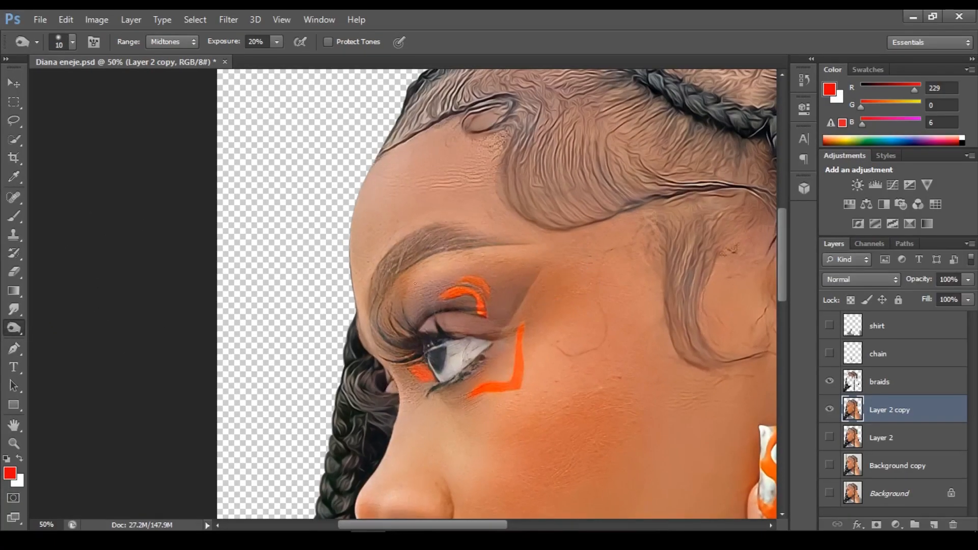
key(bracketleft)
drag(219, 42, 225, 42)
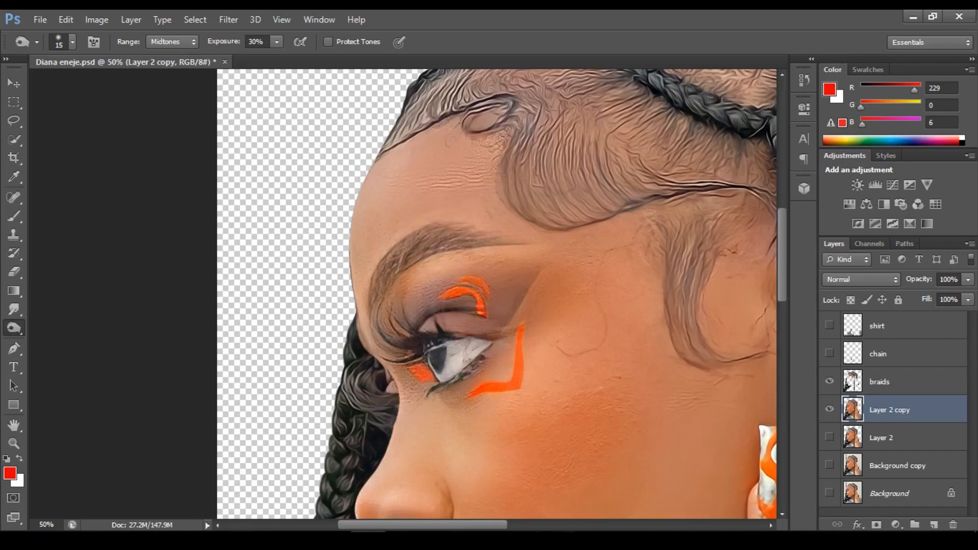
mouse_move(424, 350)
mouse_down()
mouse_move(434, 363)
mouse_move(410, 355)
mouse_up()
drag(373, 327, 402, 354)
drag(418, 353, 432, 368)
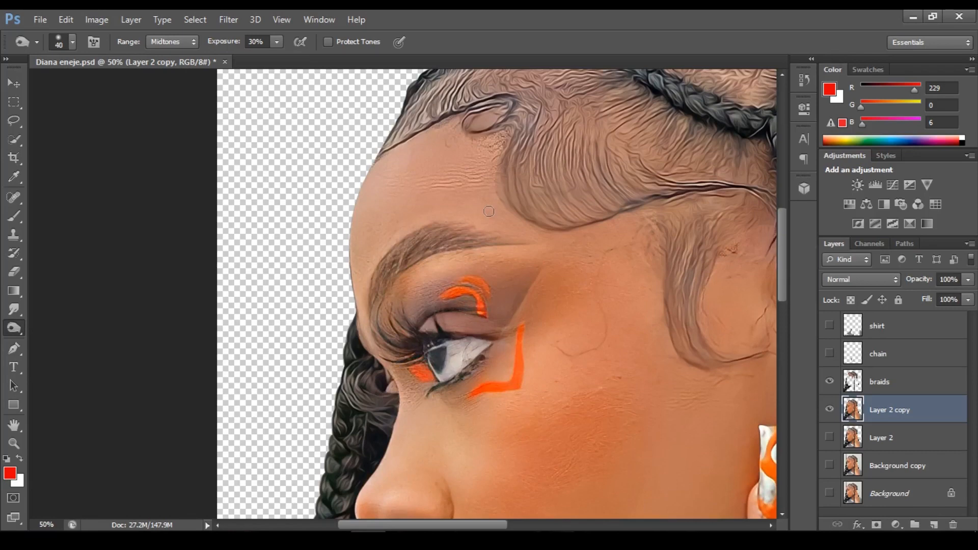
- Compare the face with Layer 2 copy hidden and shown to check the layer setup
click(829, 411)
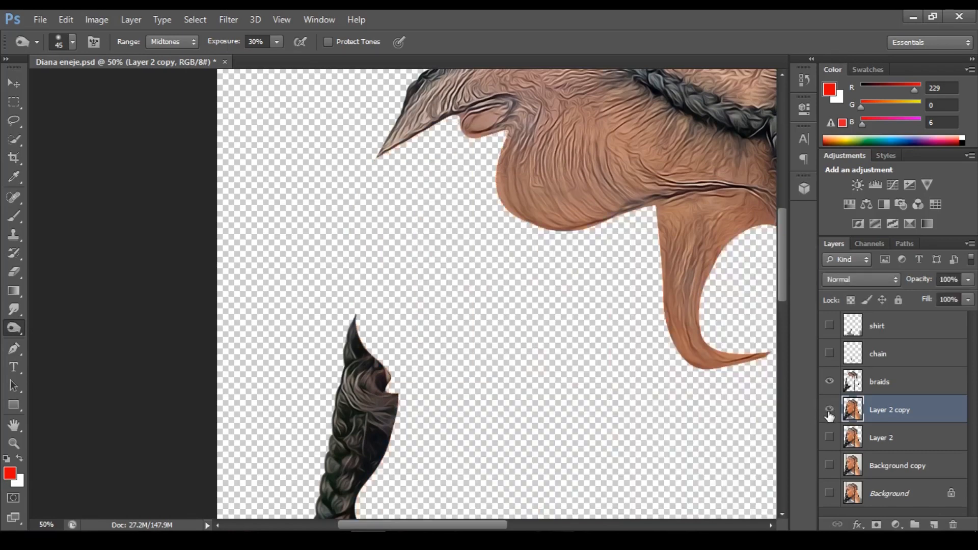
click(830, 410)
click(830, 410)
click(831, 422)
click(830, 410)
click(830, 437)
- Outline the eyebrow with a closed Pen path and convert it to a selection
key(p)
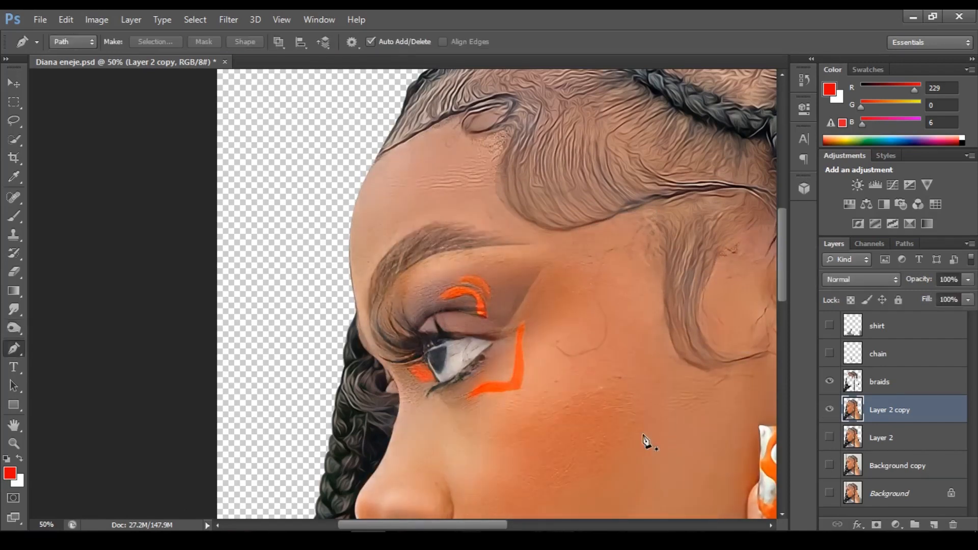
click(371, 313)
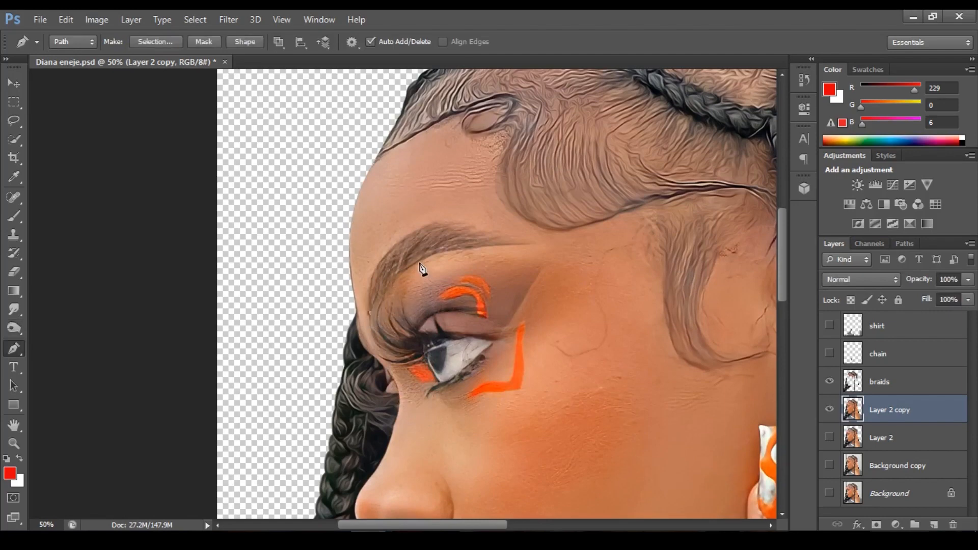
click(446, 254)
click(521, 246)
drag(537, 244, 516, 240)
drag(437, 222, 371, 317)
key(ctrl+Return)
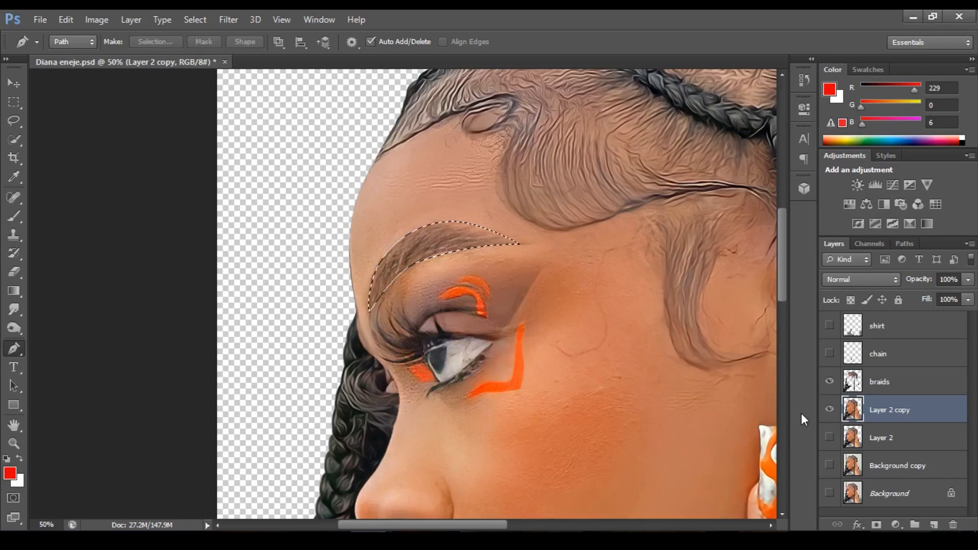
- Copy the selected eyebrow from Layer 2 copy onto a new layer of its own
key(b)
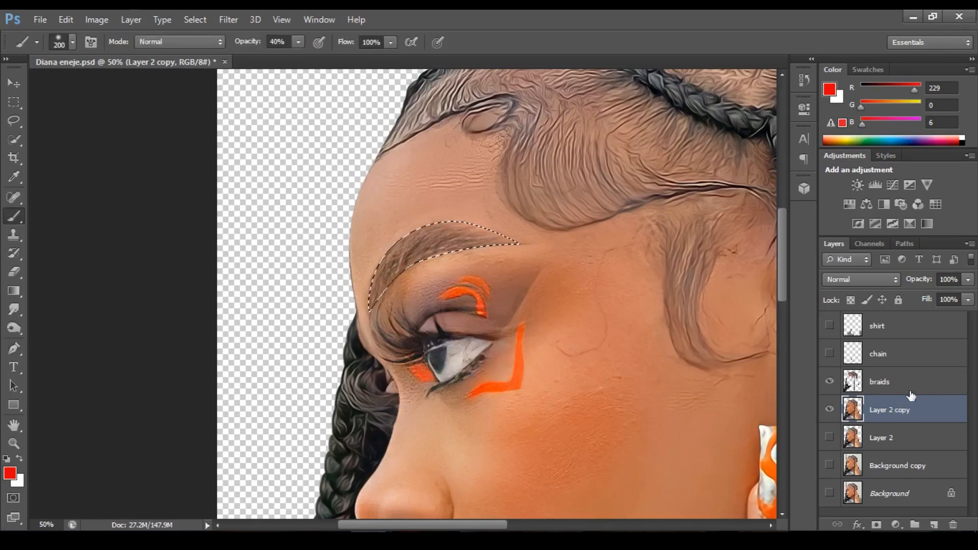
key(ctrl+shift+alt+n)
key(ctrl+d)
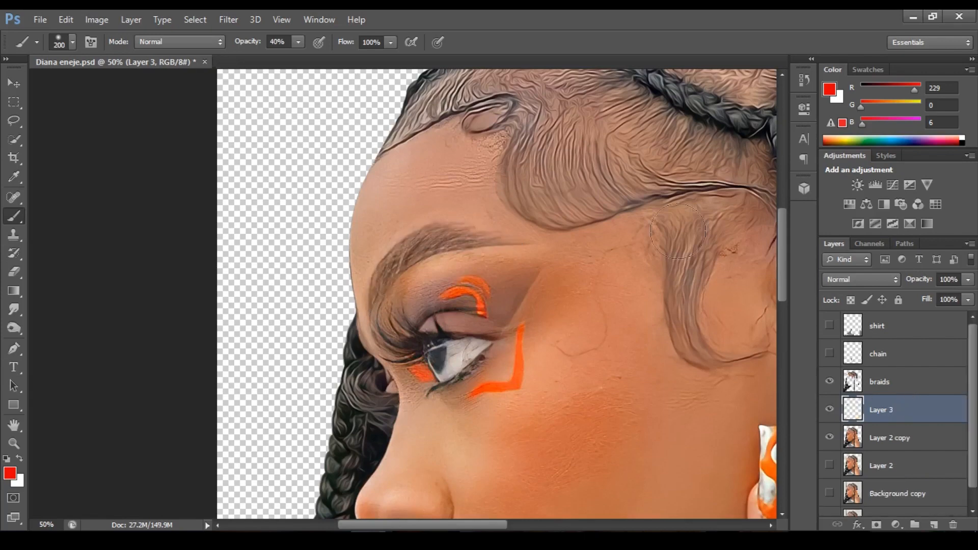
- Apply the Oil Paint filter to the eyebrow layer with Stylization 1.93 and Cleanliness 1.95, and save the document
key(v)
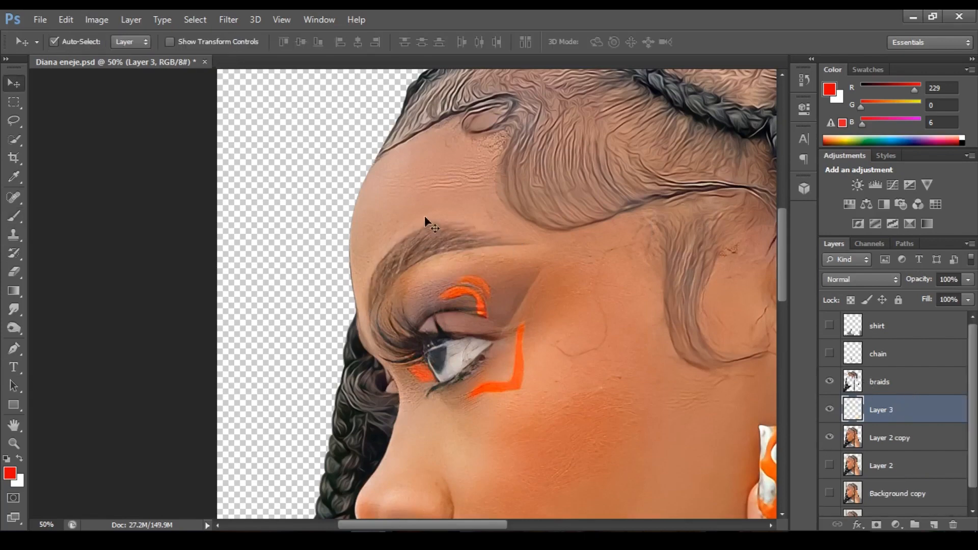
click(229, 20)
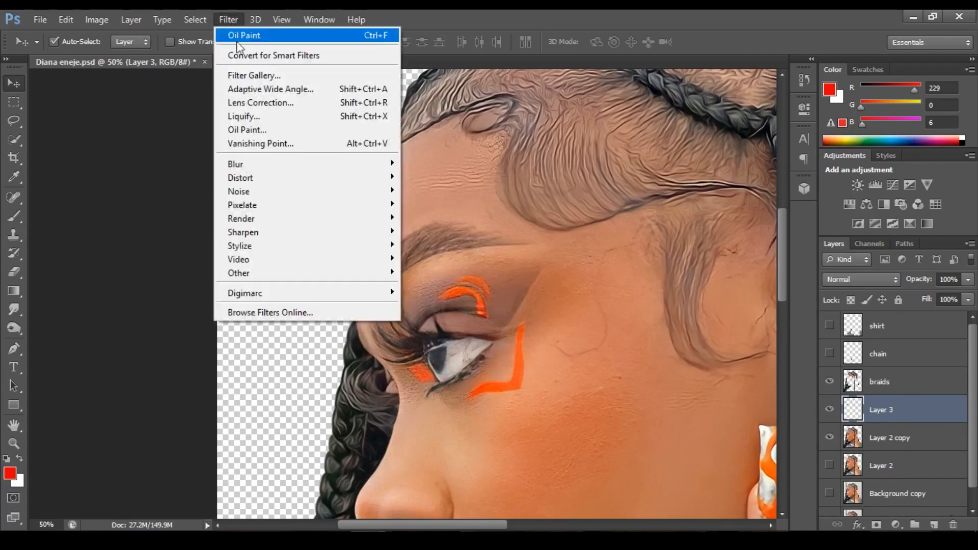
click(263, 131)
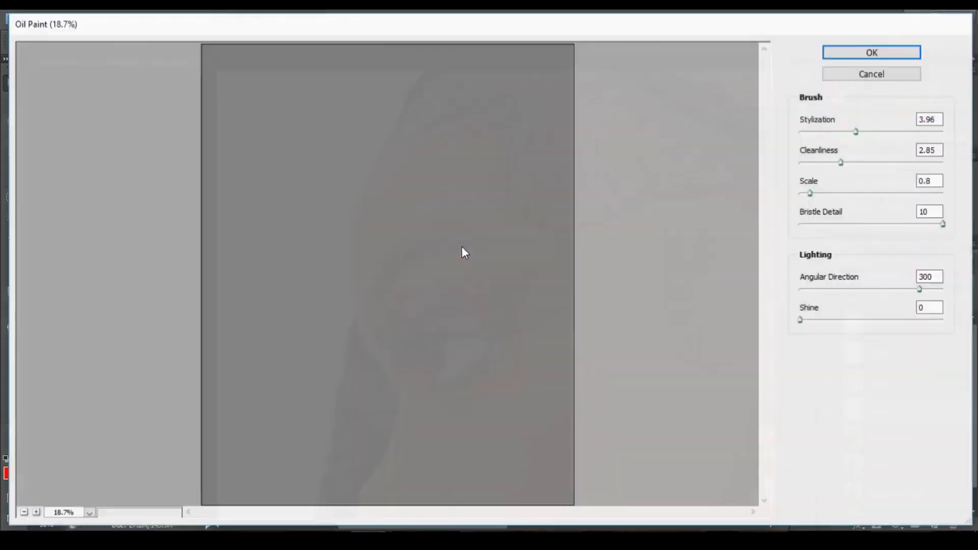
ctrl+click(353, 182)
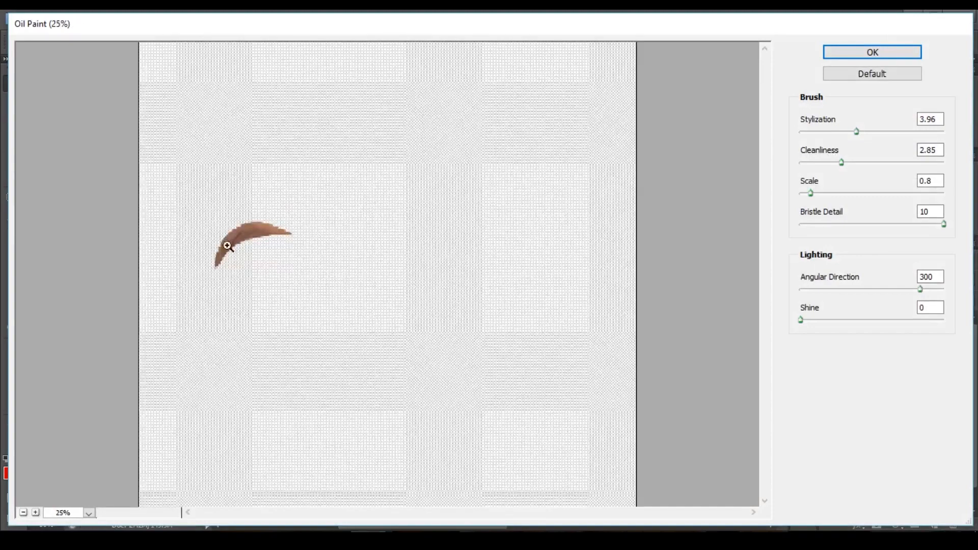
ctrl+click(248, 209)
ctrl+click(187, 360)
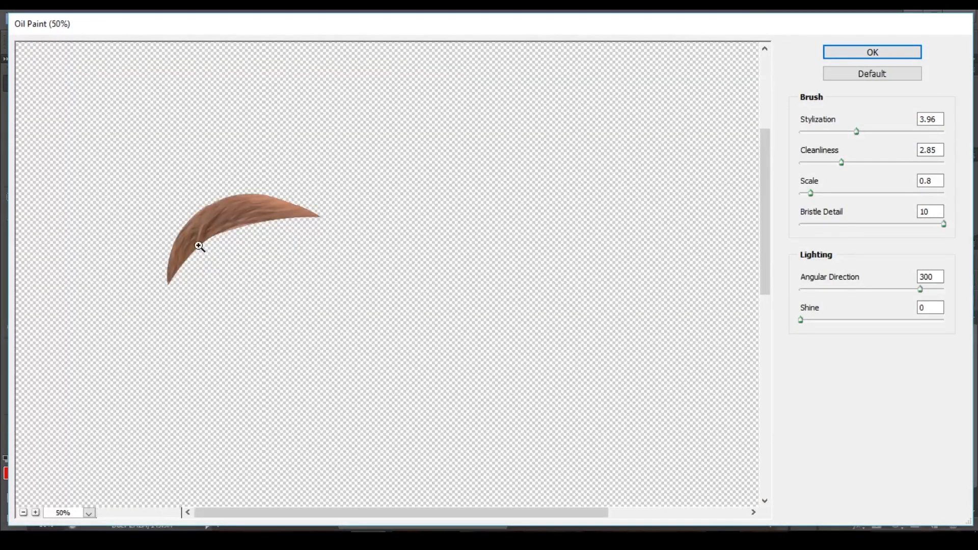
ctrl+click(199, 247)
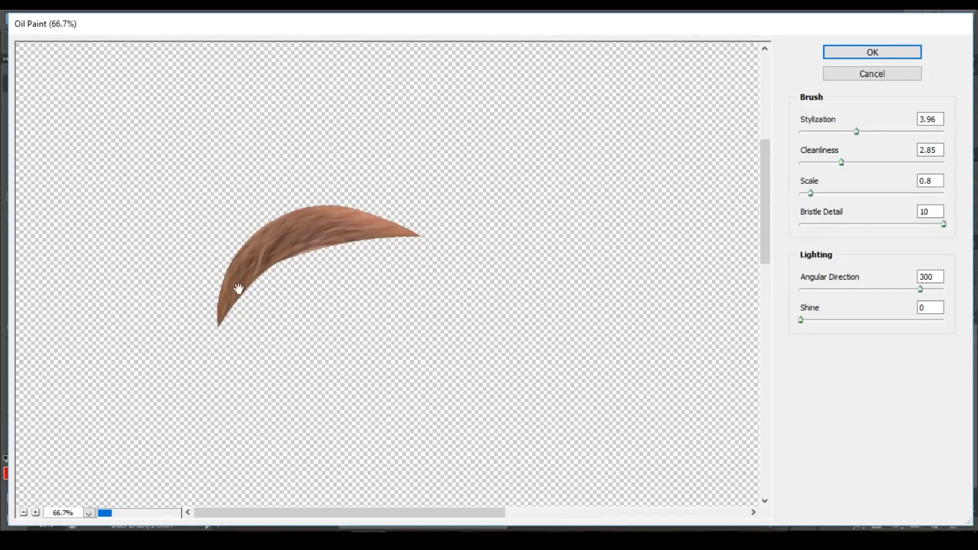
click(817, 134)
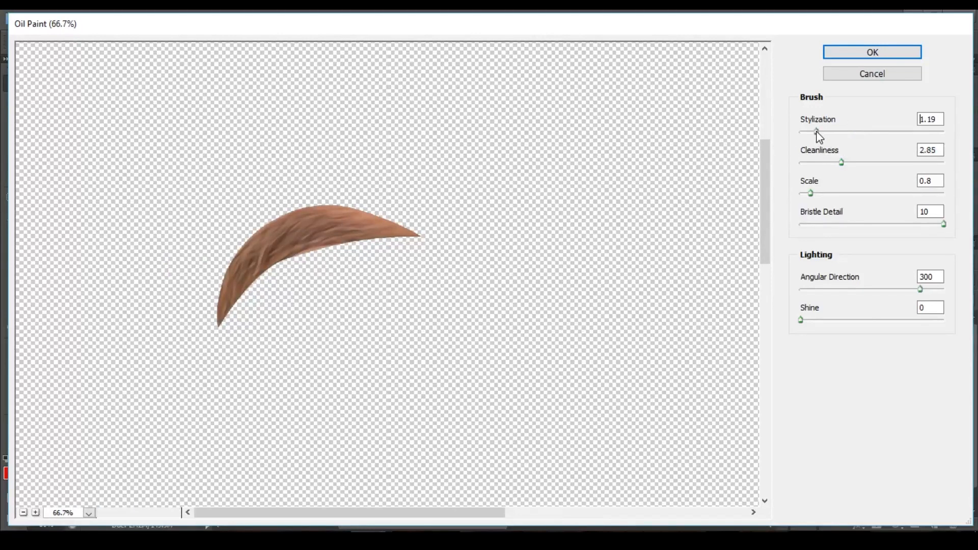
click(834, 164)
click(828, 134)
click(829, 163)
click(882, 53)
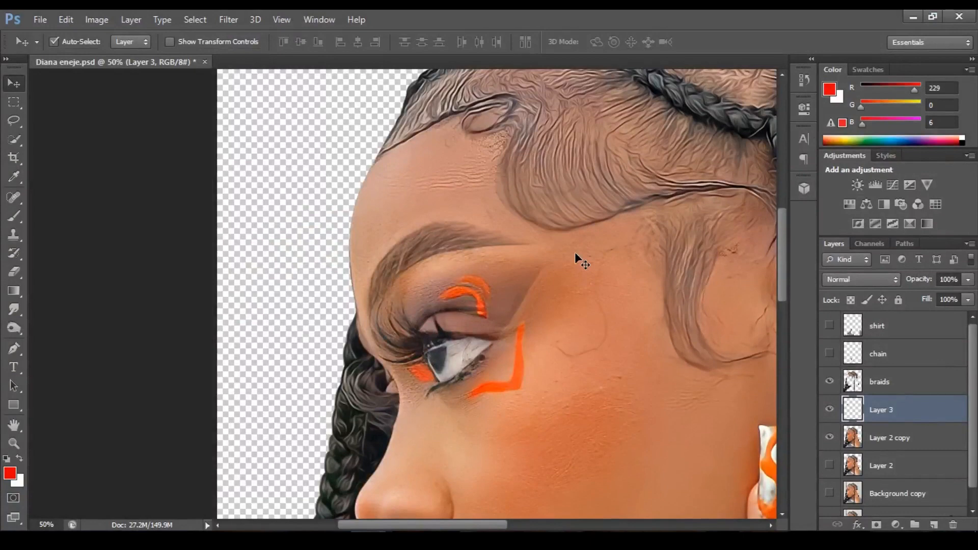
key(ctrl+s)
- On Layer 2 copy, outline the eye and its lashes with a closed Pen path and convert it to a selection
click(433, 339)
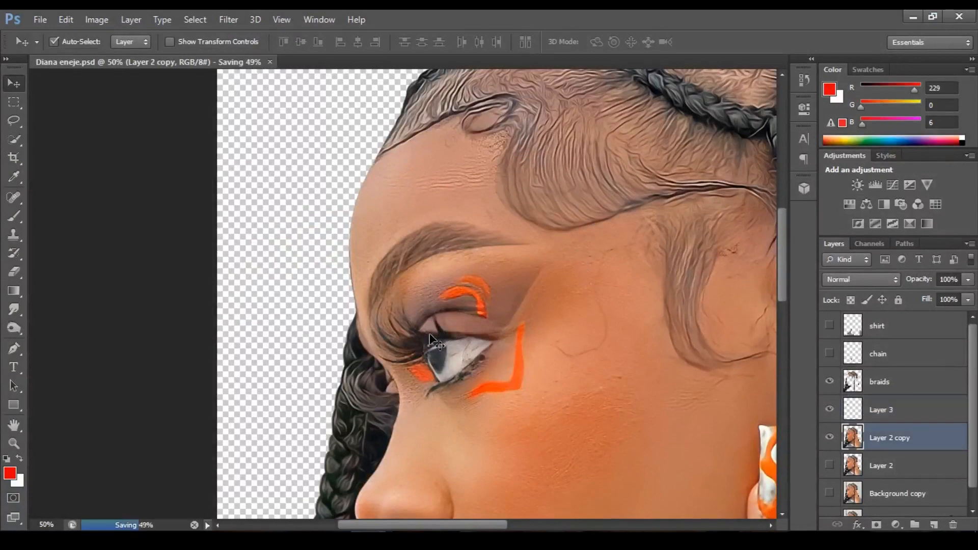
key(p)
click(368, 337)
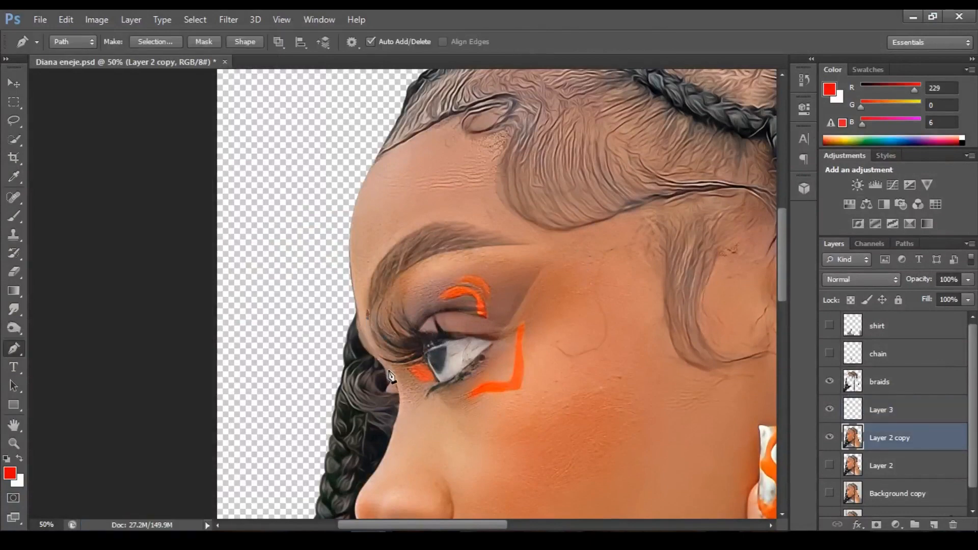
drag(405, 365, 437, 381)
click(454, 385)
drag(496, 350, 386, 304)
click(373, 312)
key(ctrl+Return)
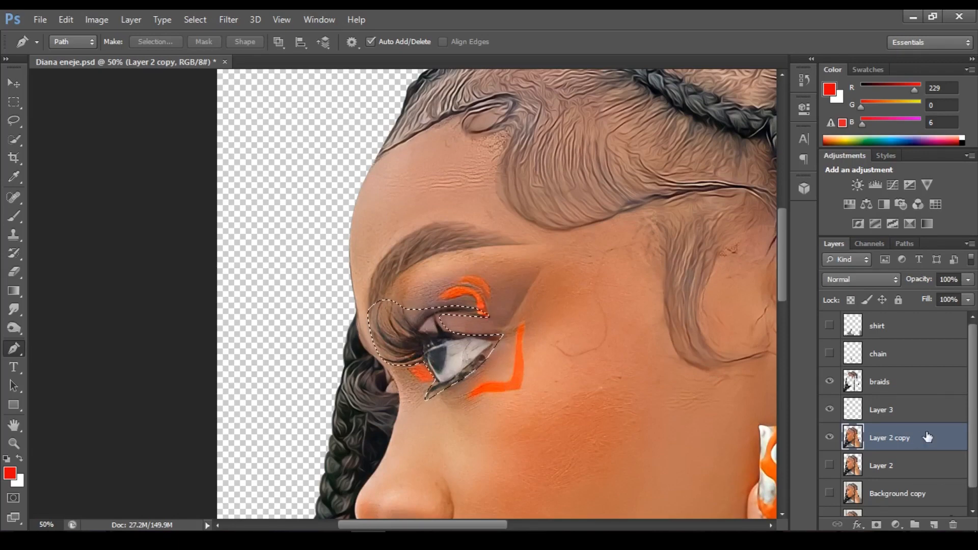
- Copy the selected eye area onto a new layer and name that layer lashes
key(ctrl+j)
key(ctrl+d)
double_click(883, 439)
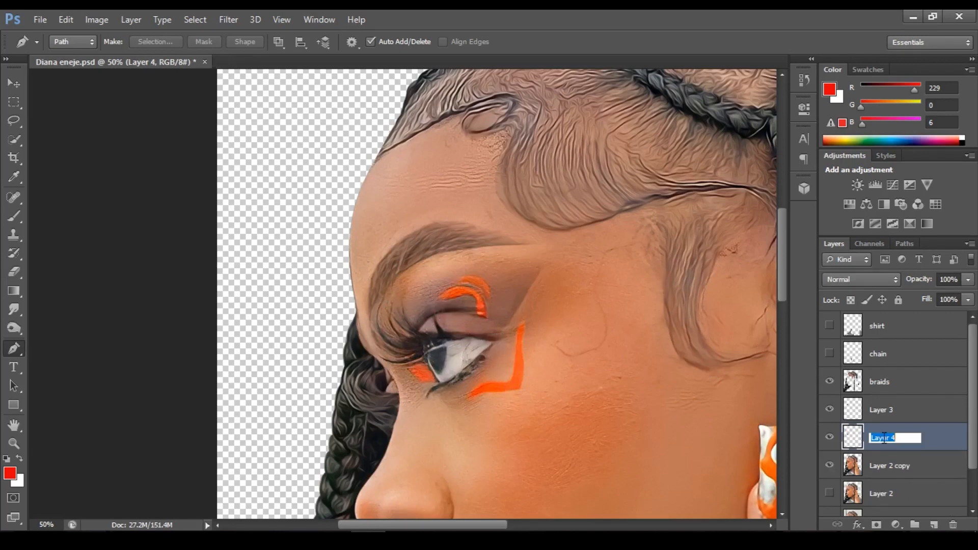
text(b)
text(ashes)
key(Return)
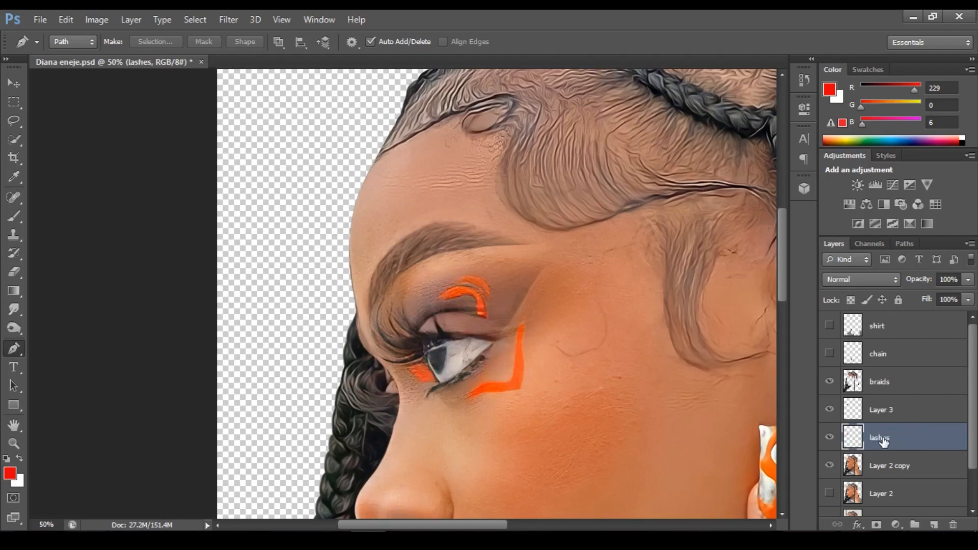
- Apply the Oil Paint filter to the lashes layer with Stylization 1.73 and Cleanliness 1.55, and save the document
key(v)
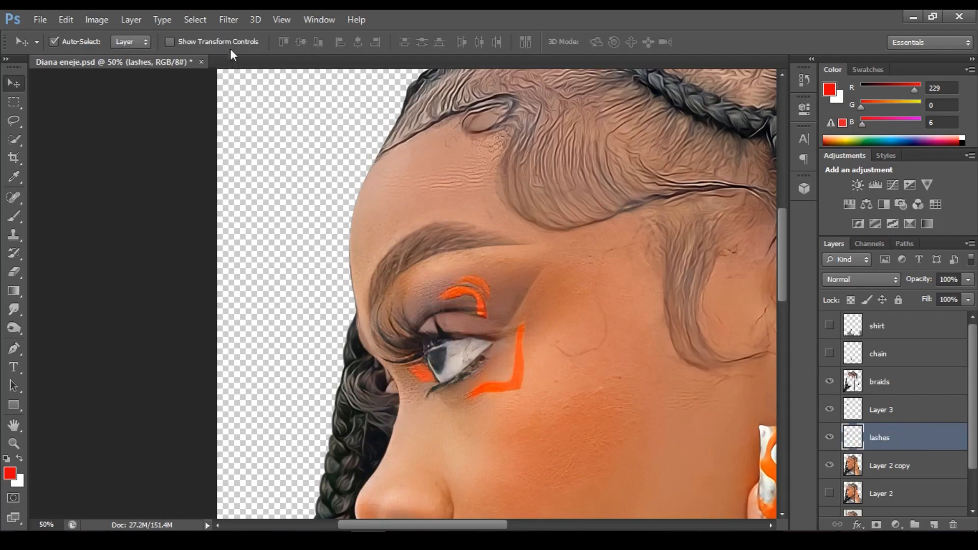
click(228, 19)
click(262, 128)
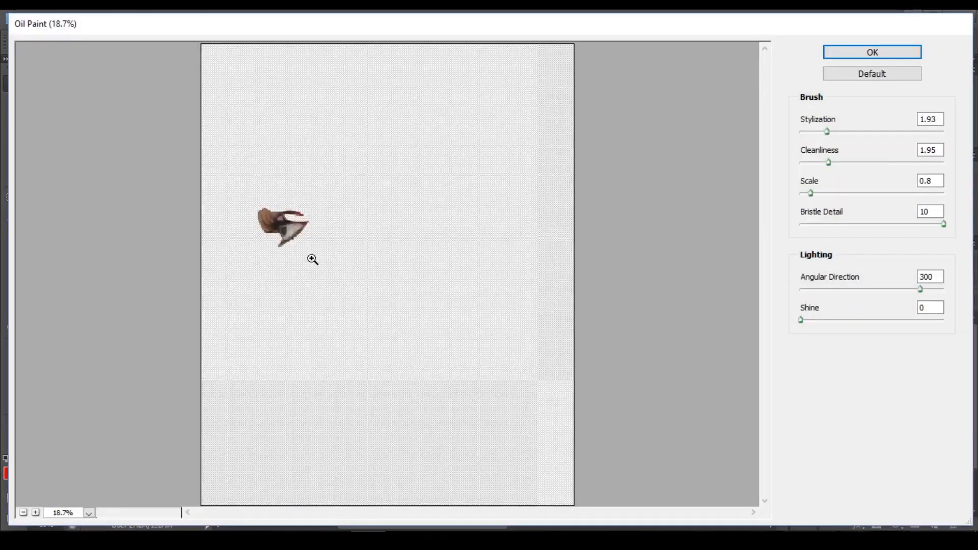
ctrl+click(270, 255)
ctrl+click(270, 254)
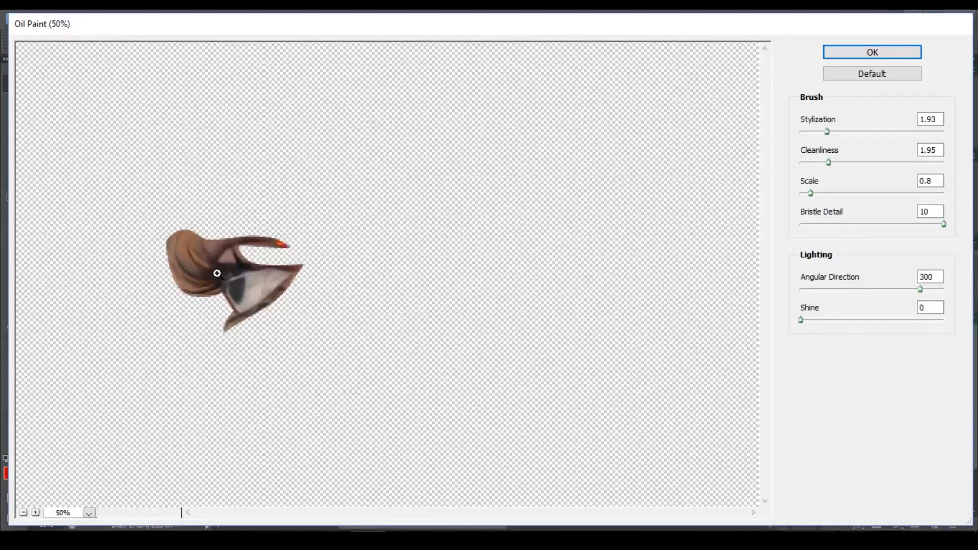
ctrl+click(203, 323)
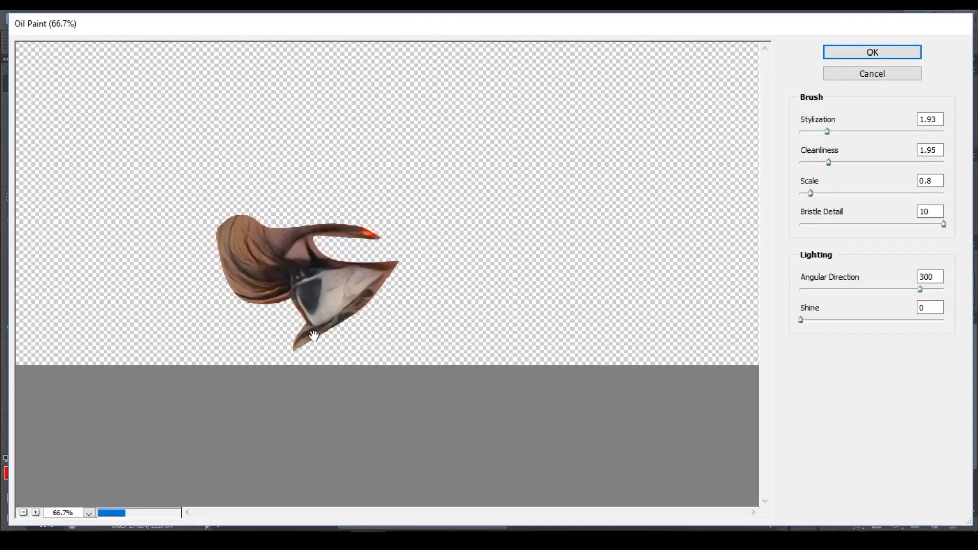
key(alt)
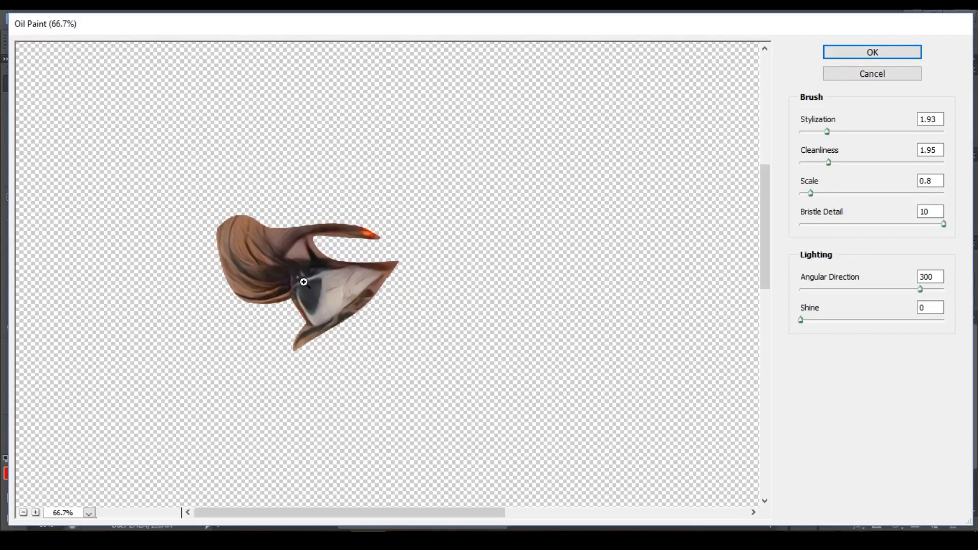
ctrl+click(304, 282)
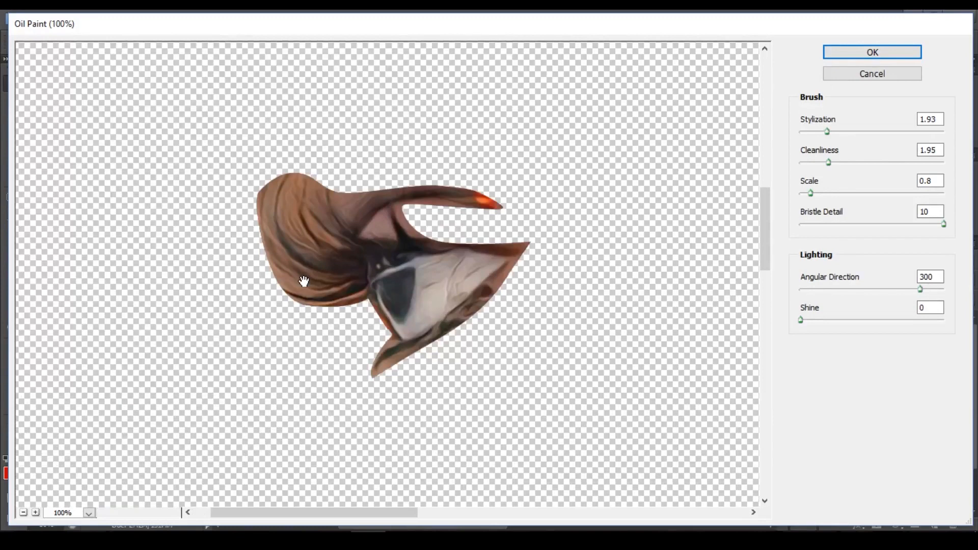
drag(817, 162, 824, 133)
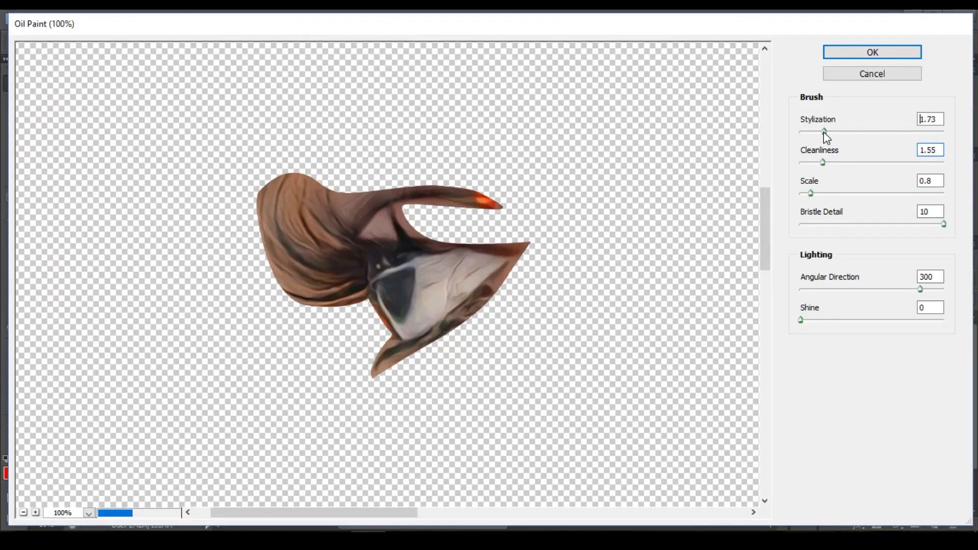
click(850, 54)
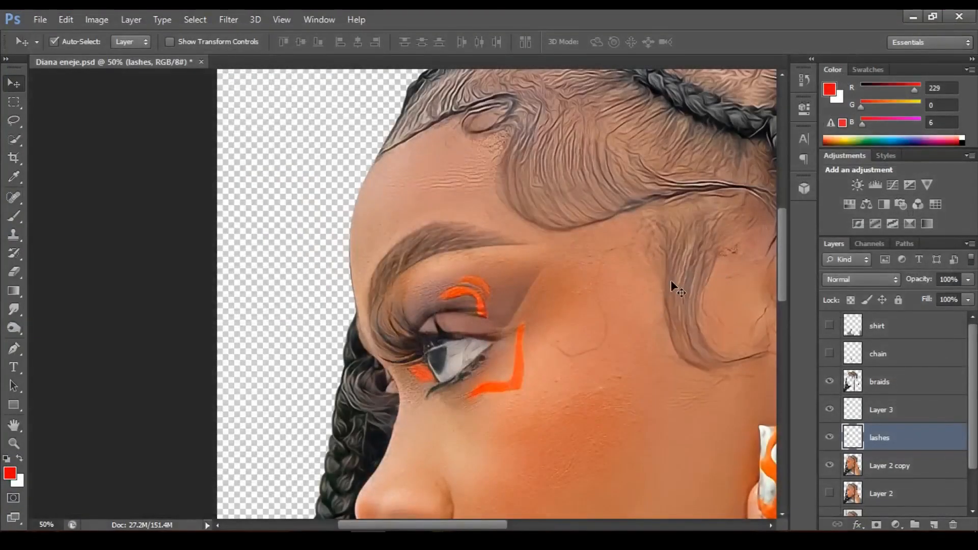
key(ctrl+s)
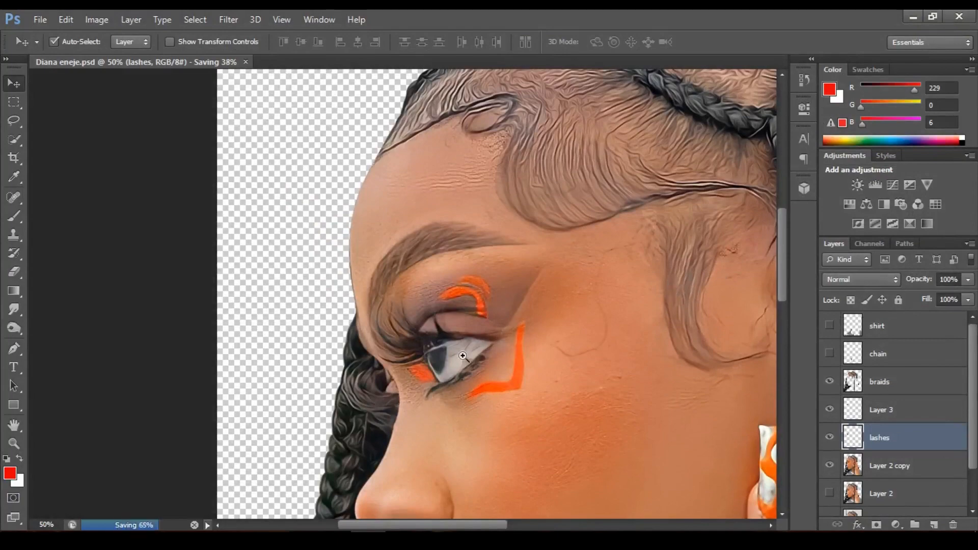
- Examine the oil-painted eyebrow and lashes against the whole portrait at several magnifications
ctrl+click(462, 356)
alt+click(462, 355)
alt+click(462, 355)
alt+click(462, 356)
alt+click(463, 356)
alt+click(463, 356)
alt+click(463, 356)
click(376, 334)
click(376, 334)
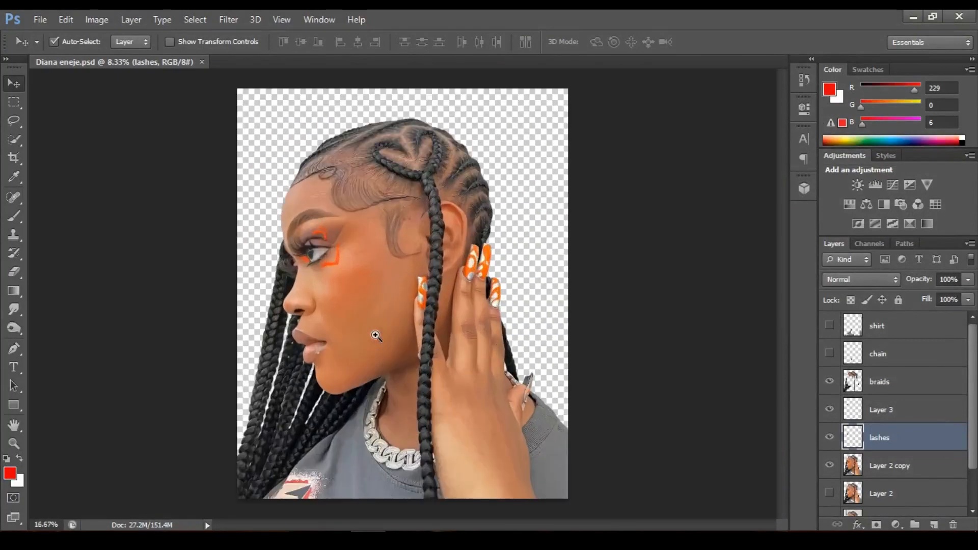
- Start a Pen path around the hand, from the little fingernail down the wrist's inner edge and across below the canvas's lower edge
click(375, 334)
click(376, 335)
click(375, 335)
alt+click(377, 337)
alt+click(376, 336)
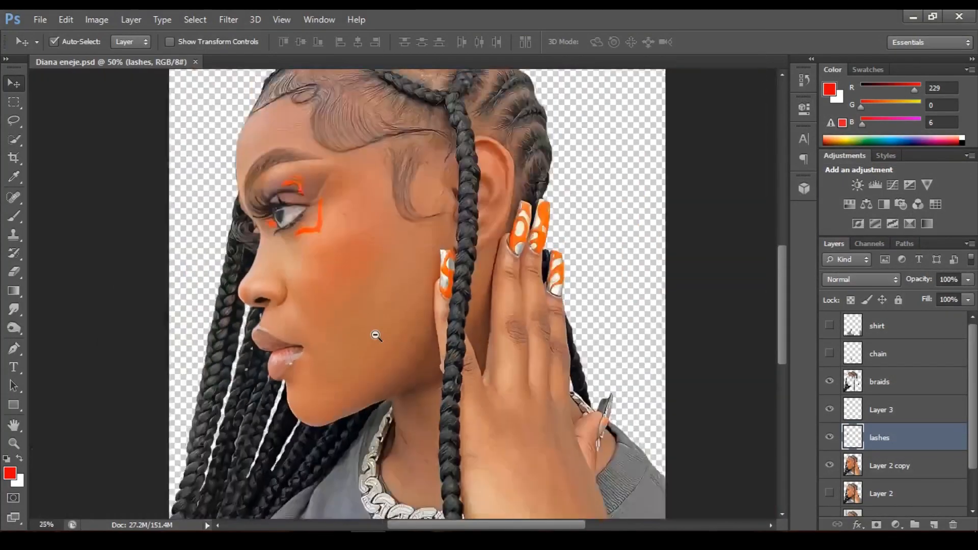
alt+click(376, 337)
key(p)
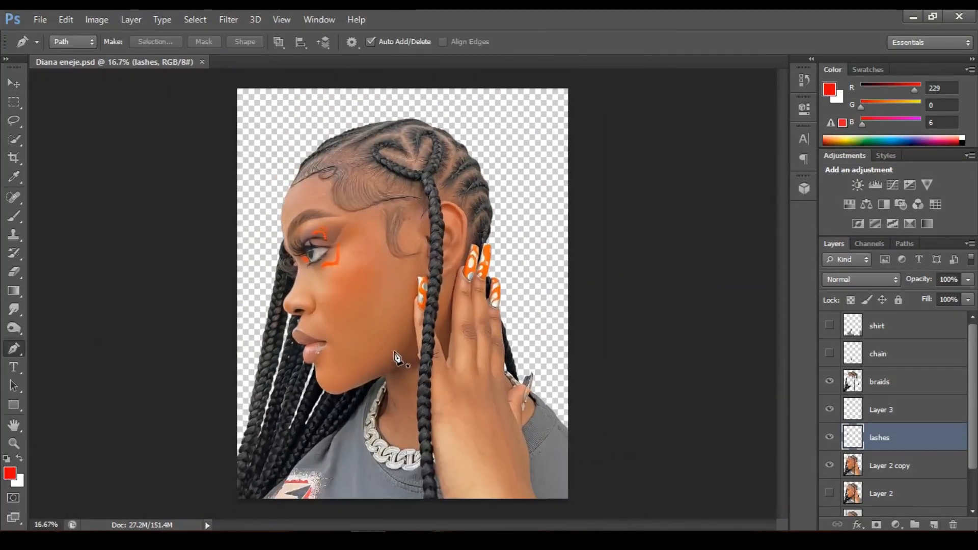
click(419, 278)
drag(415, 327, 418, 345)
drag(429, 438, 434, 471)
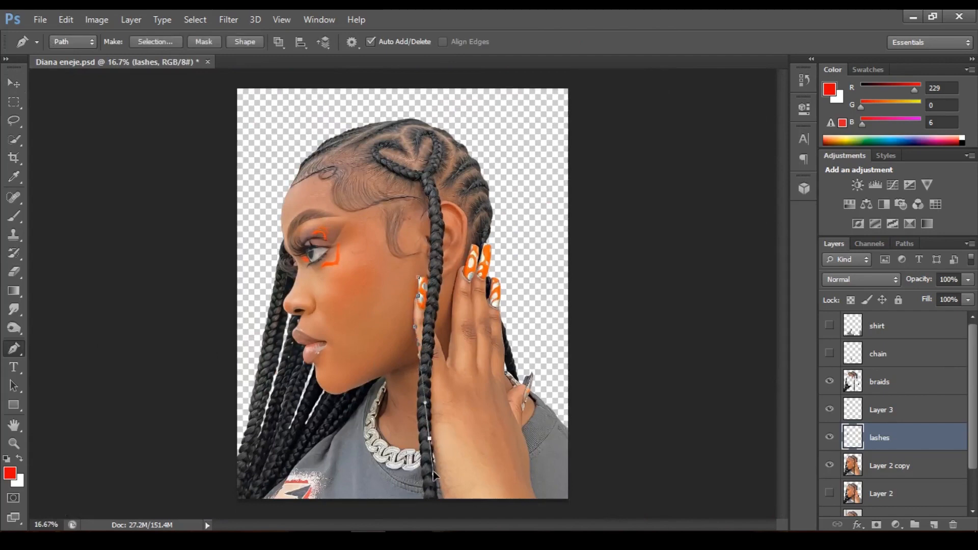
drag(452, 507, 459, 512)
drag(534, 512, 539, 501)
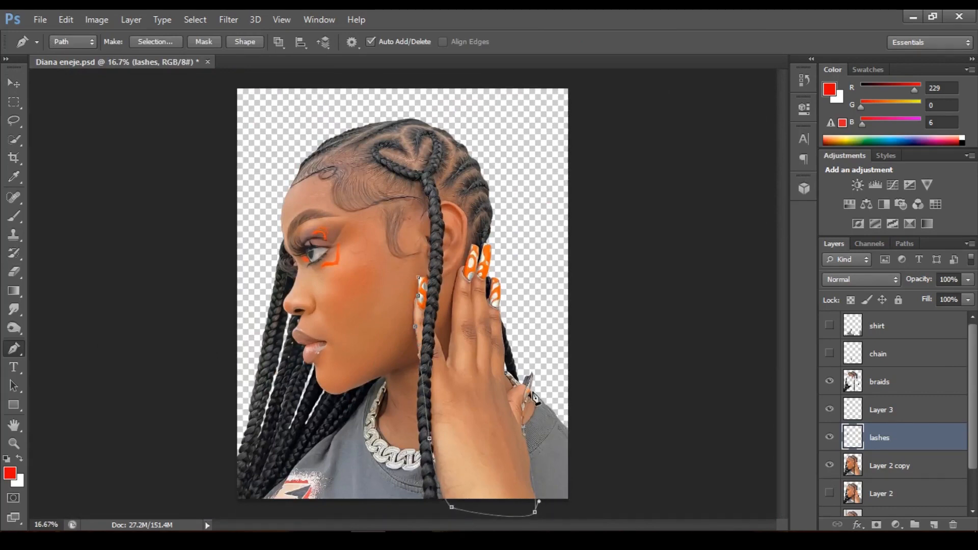
- Continue the path up around the thumb and the fingertips, and close it between the fingers at the little finger
drag(538, 362, 520, 388)
drag(517, 283, 501, 228)
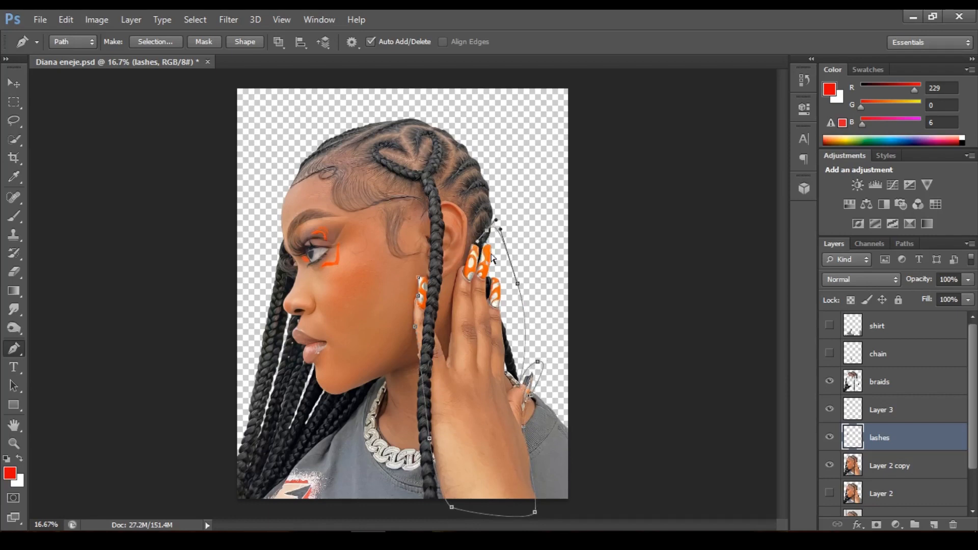
click(471, 247)
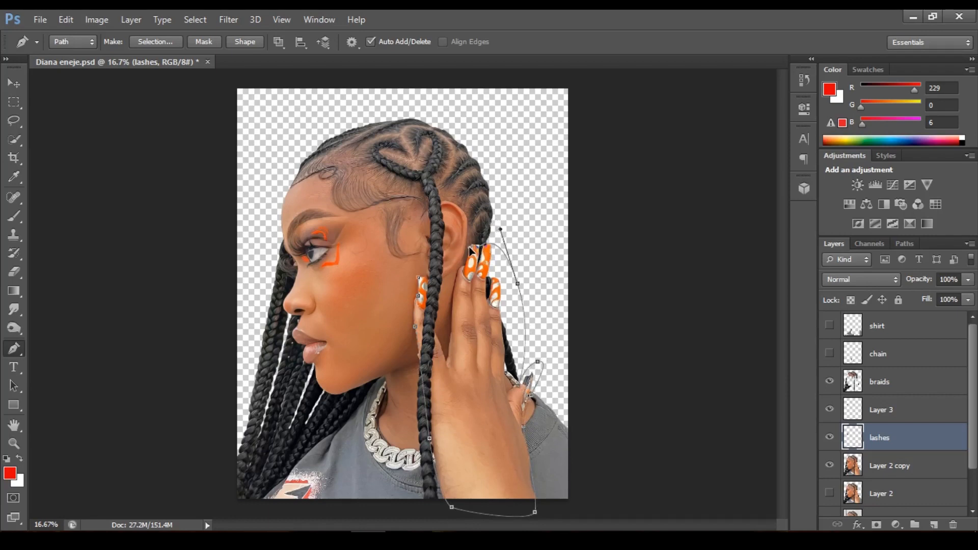
click(455, 290)
drag(431, 327, 432, 294)
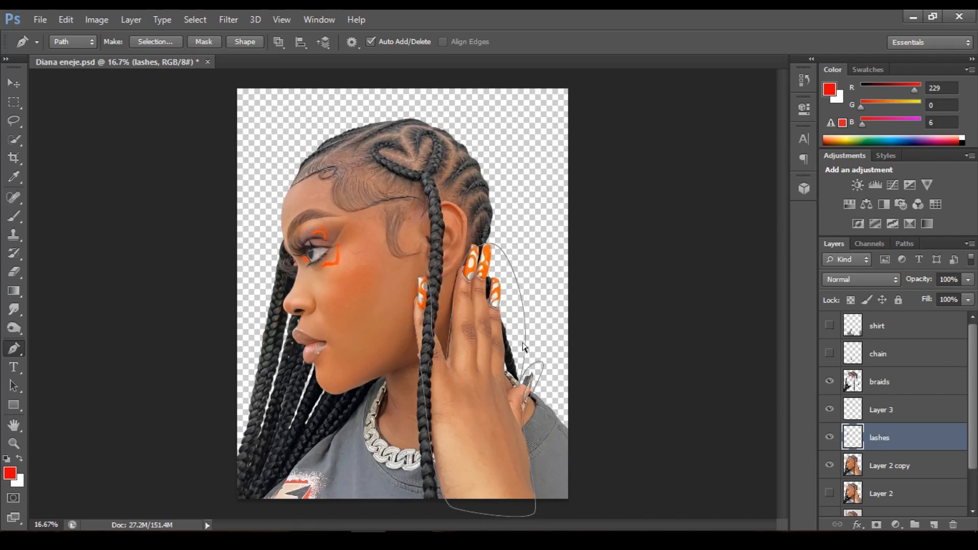
- Adjust the hand path's anchor point at the index fingertip, testing the outline as a selection
key(ctrl+Return)
key(ctrl+z)
ctrl+click(480, 251)
ctrl+click(475, 245)
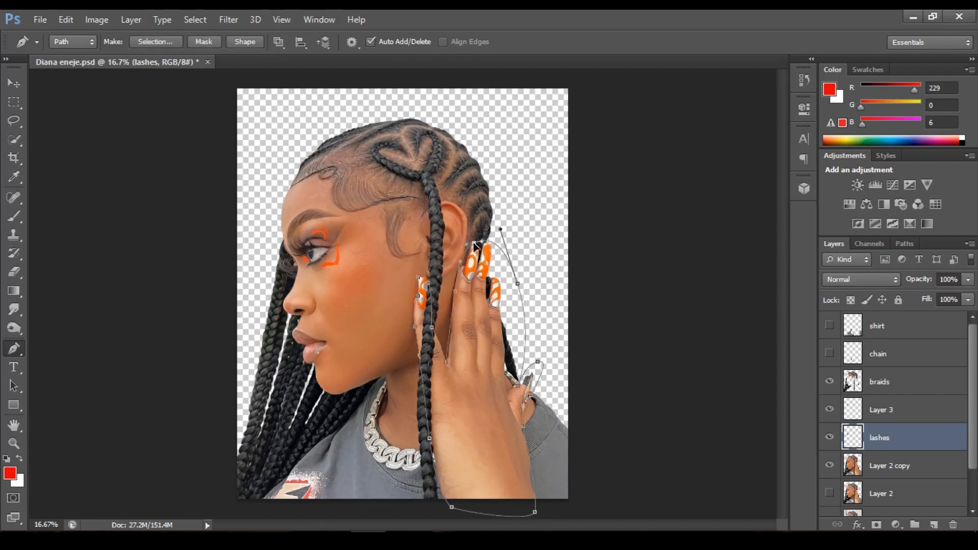
key(ctrl+Return)
key(ctrl+z)
- Refine the path's corner at the little fingernail and convert the hand outline to a selection
drag(418, 279, 411, 277)
key(ctrl+Return)
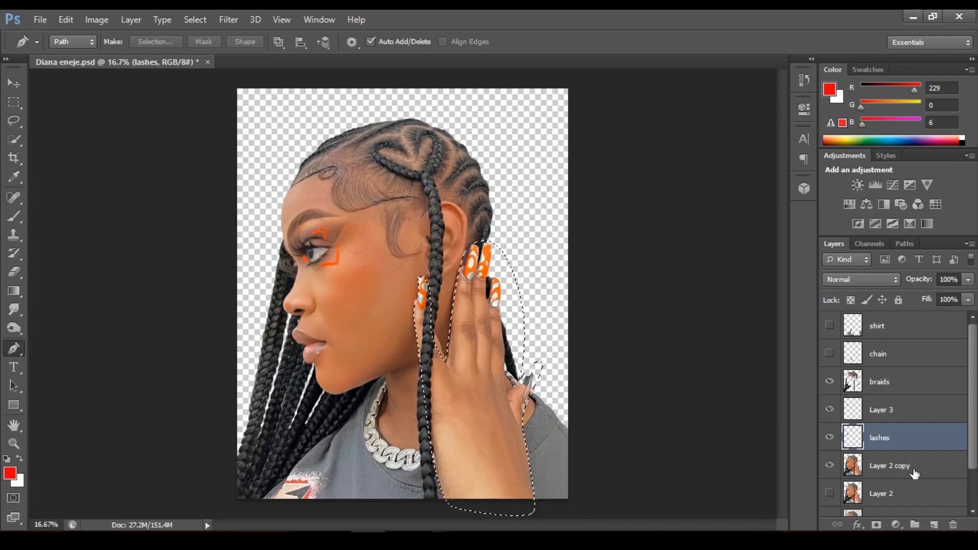
ctrl+click(416, 195)
key(ctrl+z)
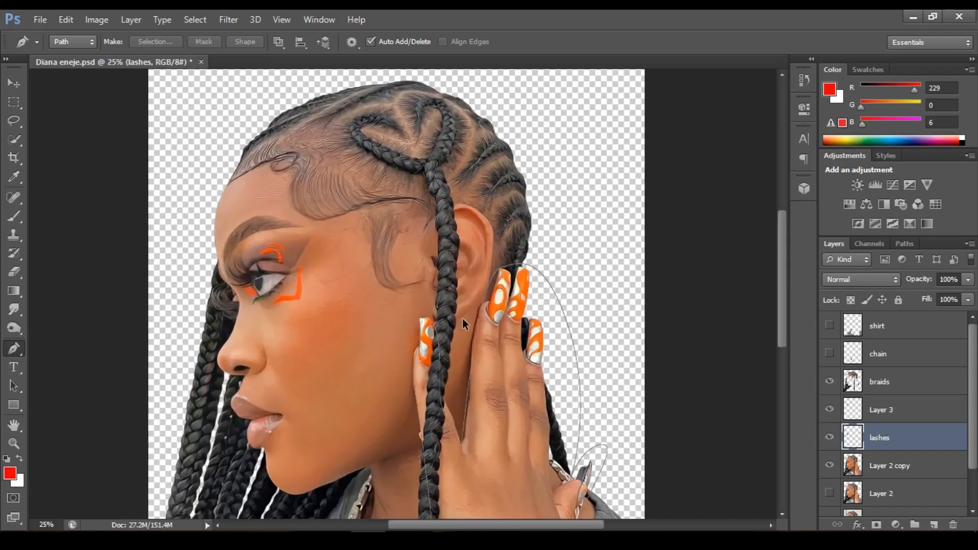
click(421, 319)
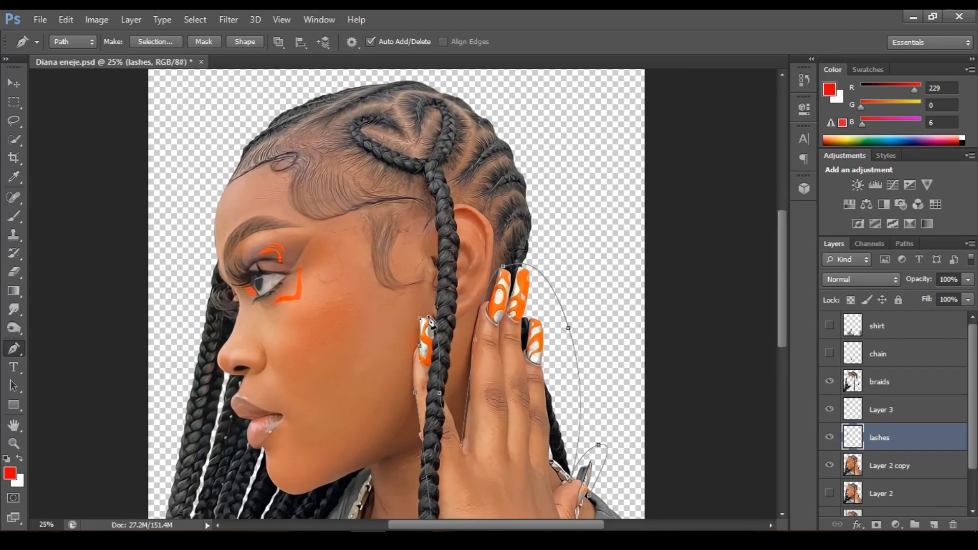
key(ctrl+Return)
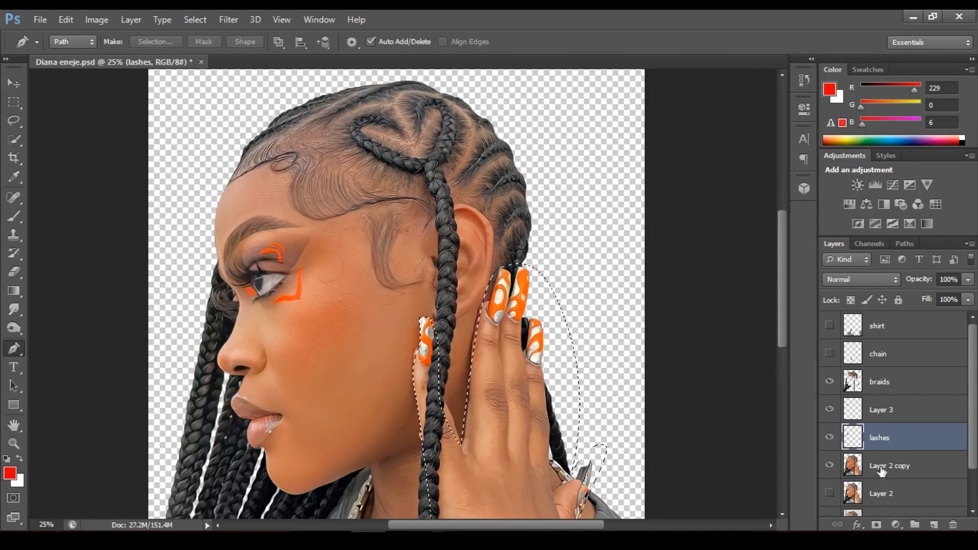
- Open Oil Paint on the selected hand of Layer 2 copy and set Stylization to 2.77 and Cleanliness to 2.65
click(883, 468)
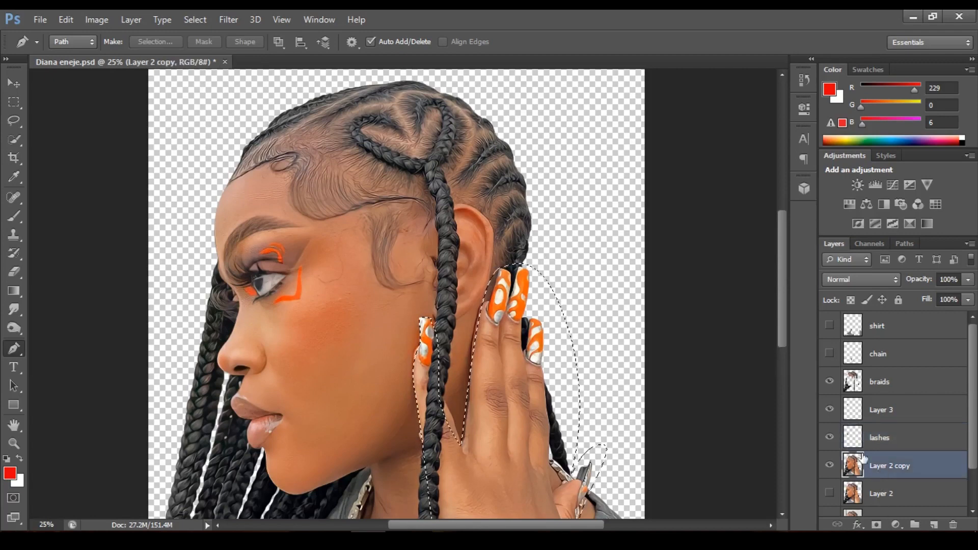
click(228, 19)
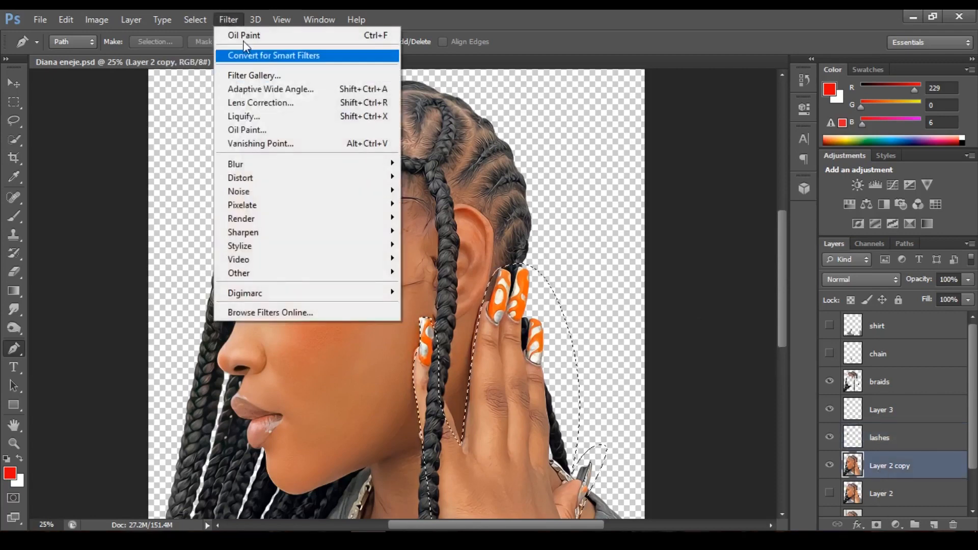
click(258, 131)
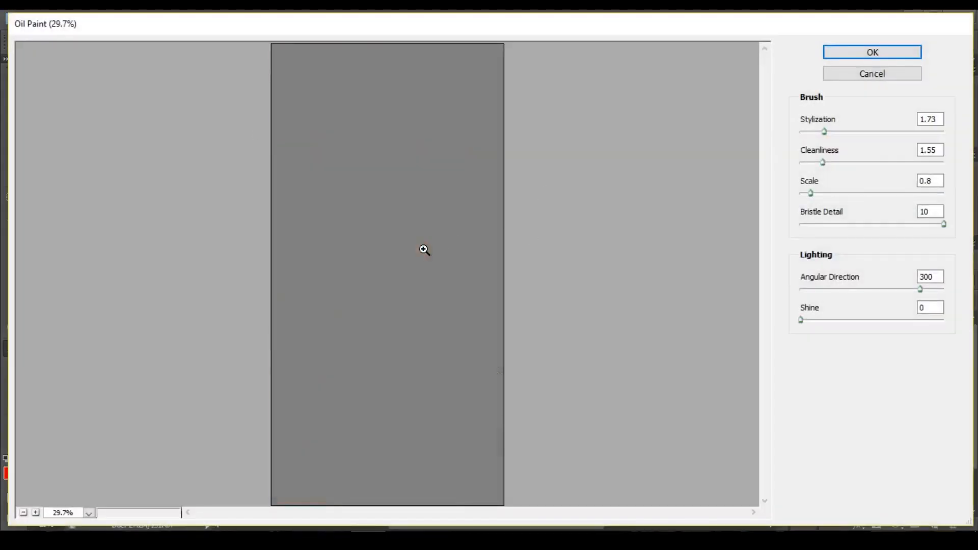
key(ctrl)
key(ctrl)
ctrl+click(308, 241)
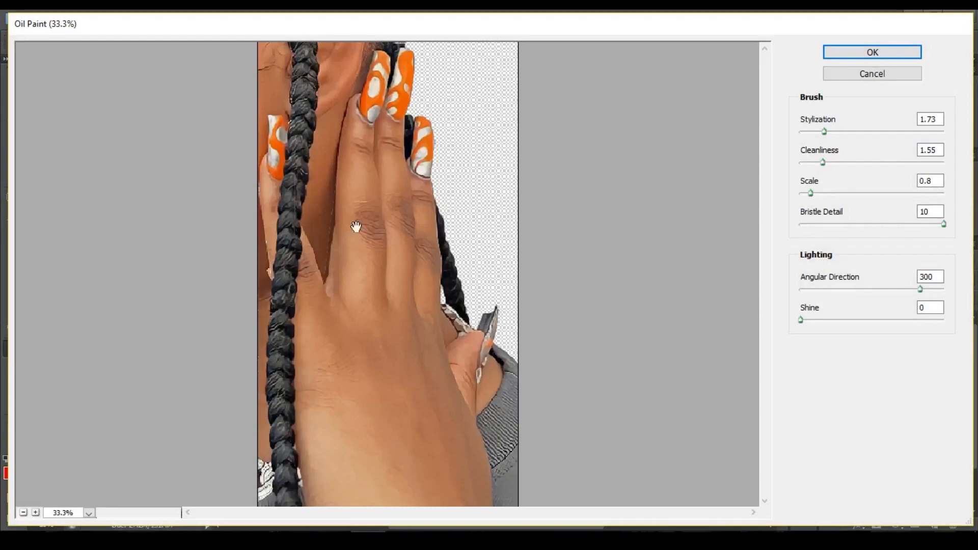
click(838, 163)
click(834, 131)
click(839, 131)
- Apply Oil Paint to the hand with Stylization 3.22, save the document and clear the selection
ctrl+click(399, 156)
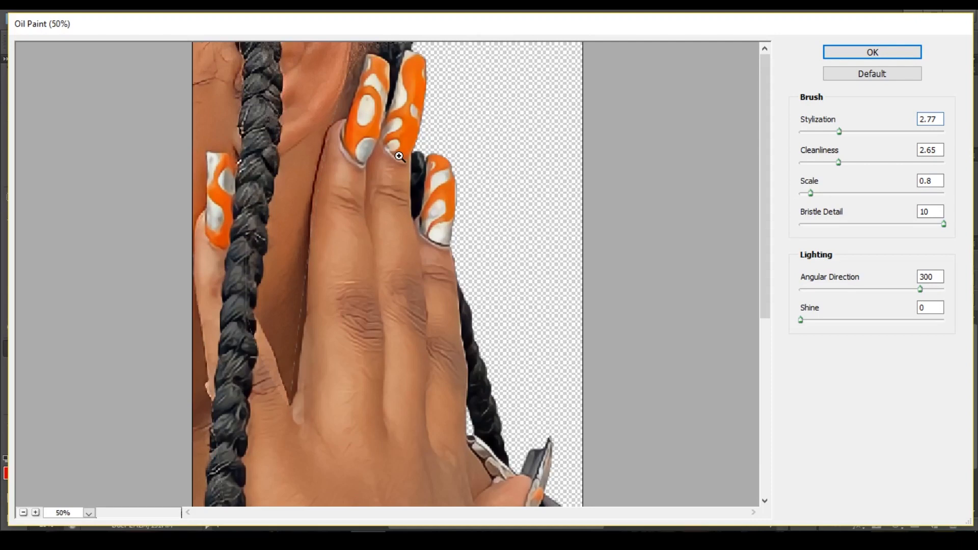
ctrl+click(400, 157)
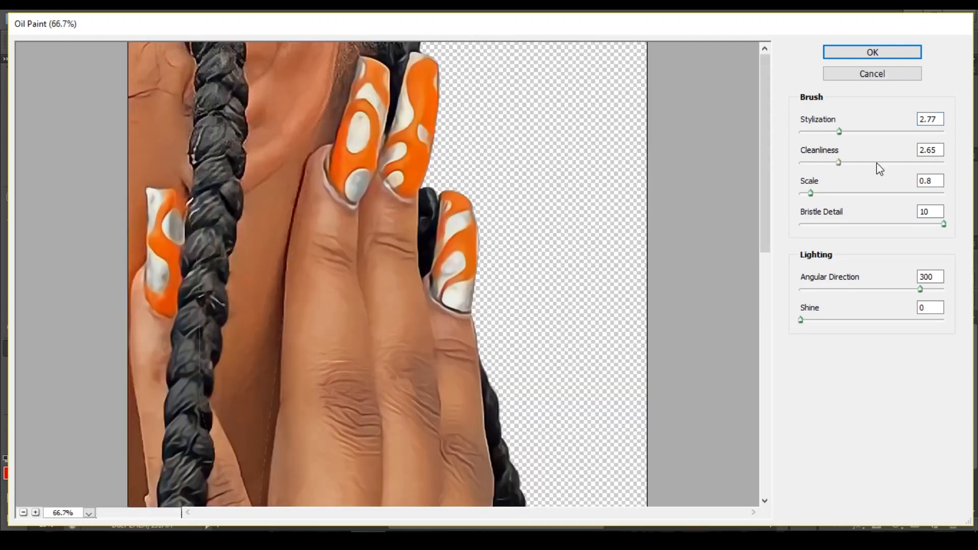
click(851, 131)
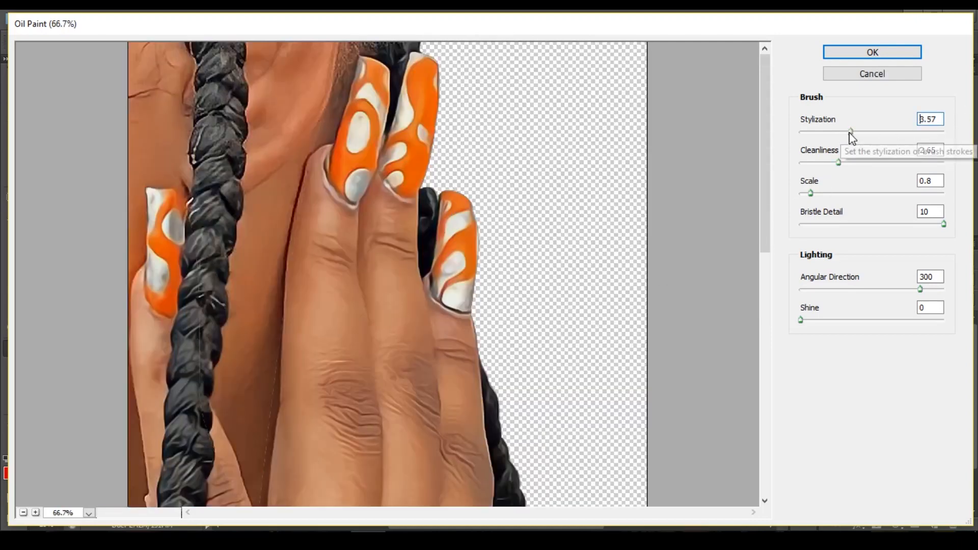
drag(850, 132, 845, 132)
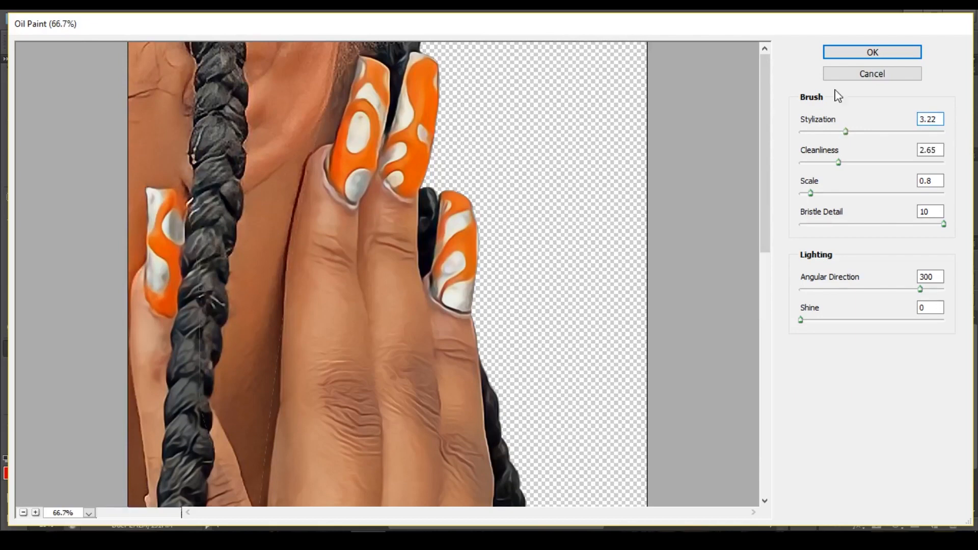
click(831, 52)
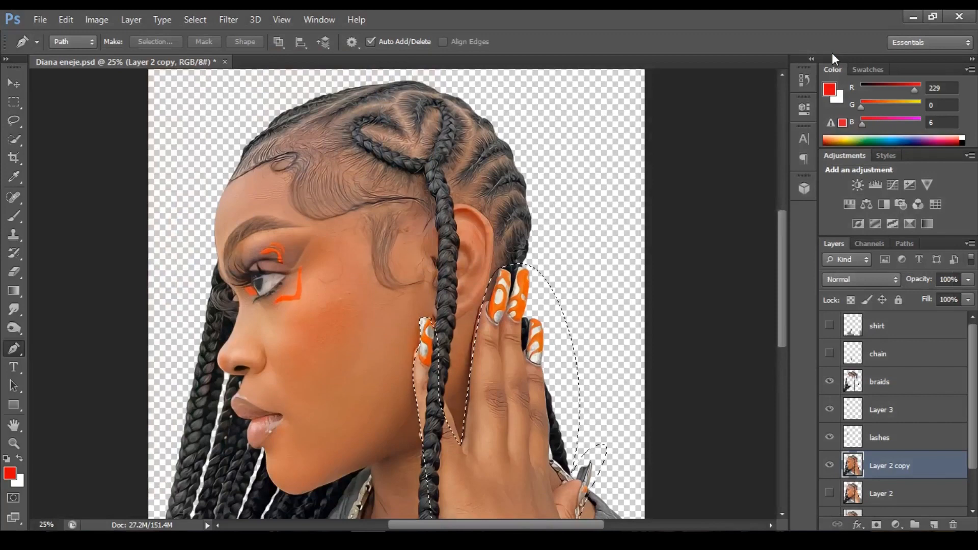
key(ctrl+s)
key(ctrl+d)
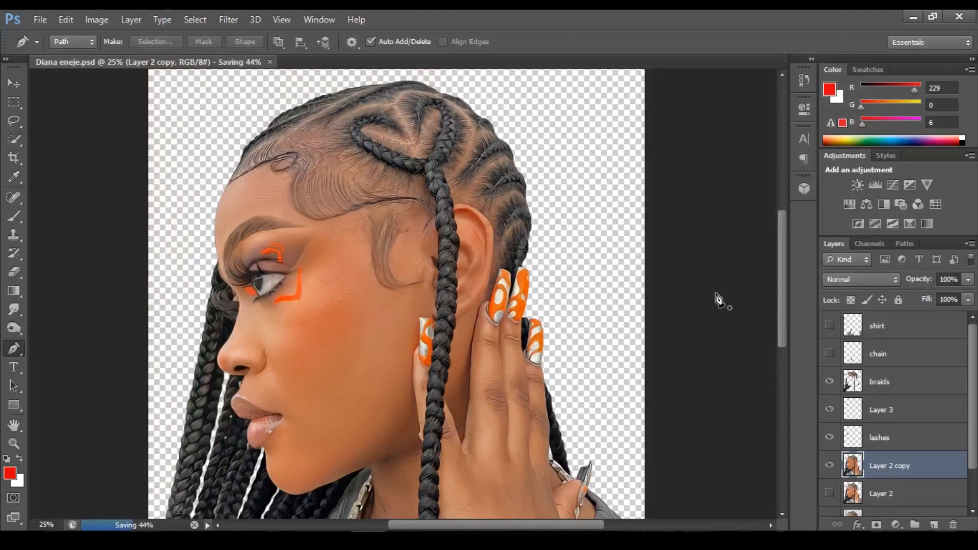
- Make the chain and shirt layers visible
drag(785, 309, 785, 355)
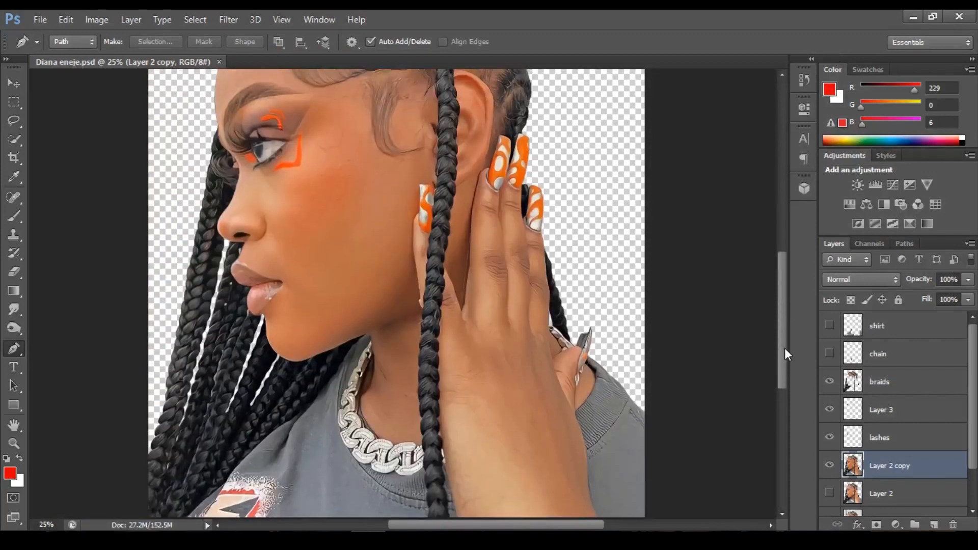
key(v)
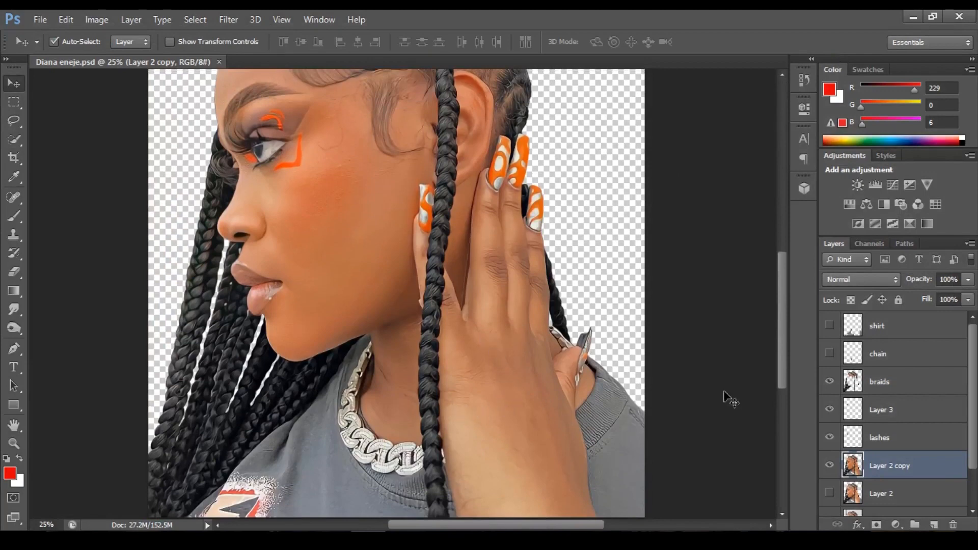
click(831, 353)
click(831, 327)
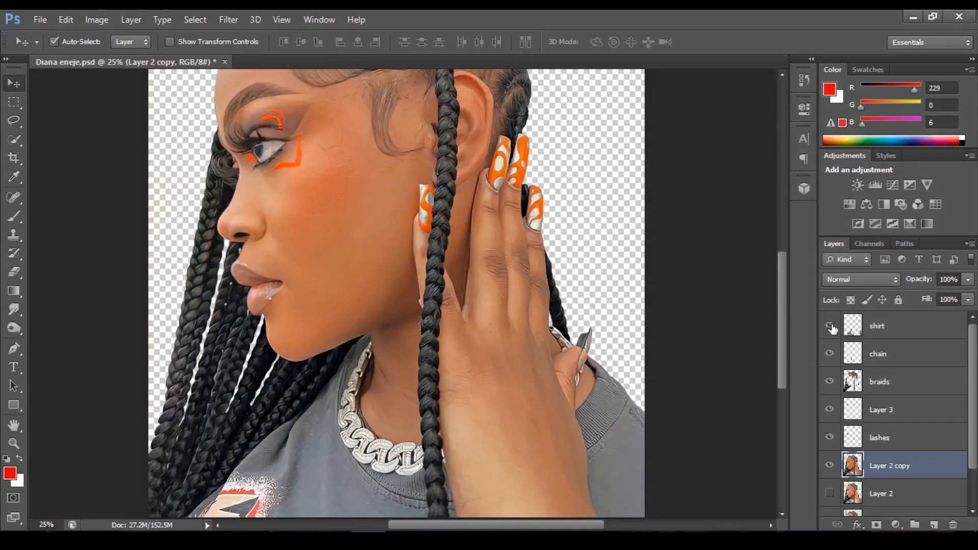
- Open Oil Paint on the chain layer and set Stylization to 1.49 and Cleanliness to 1.6
click(889, 360)
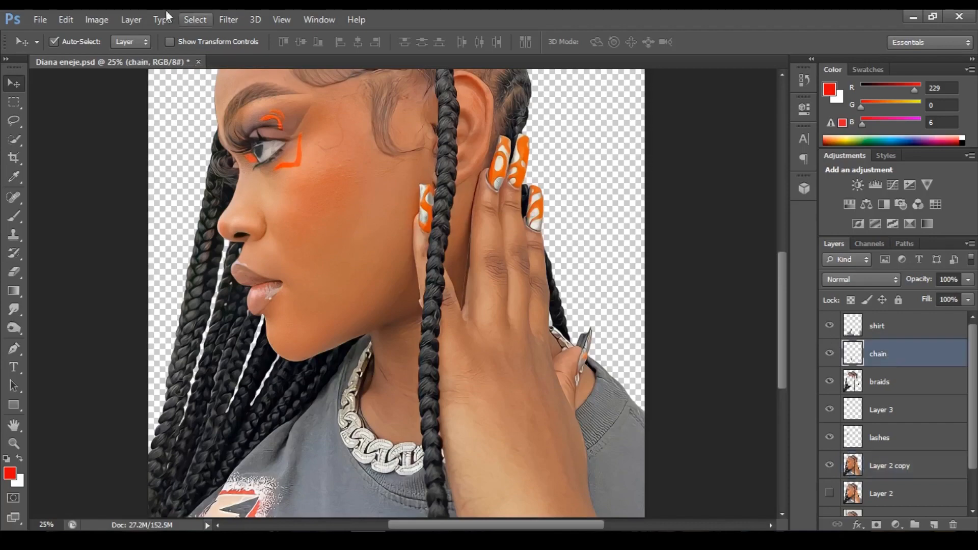
click(228, 20)
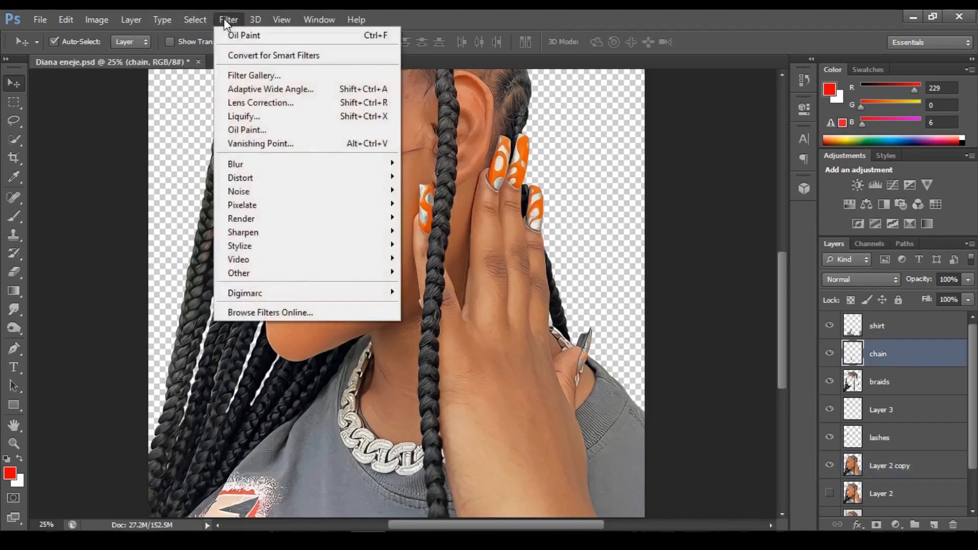
click(250, 127)
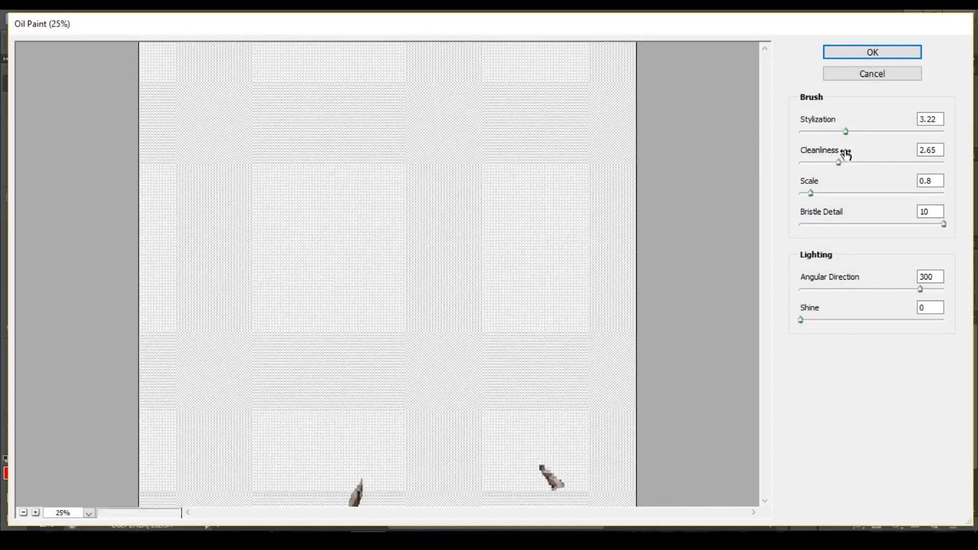
drag(831, 136, 822, 133)
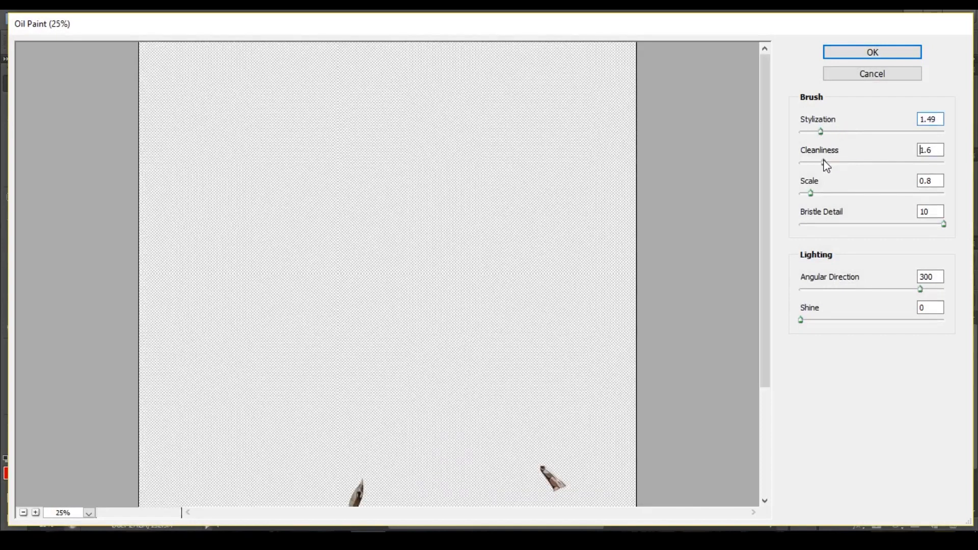
- Check the chain in the preview, raise Stylization slightly, apply the filter and save the document
drag(768, 175, 769, 266)
key(ctrl)
ctrl+click(365, 496)
ctrl+click(307, 345)
ctrl+click(307, 345)
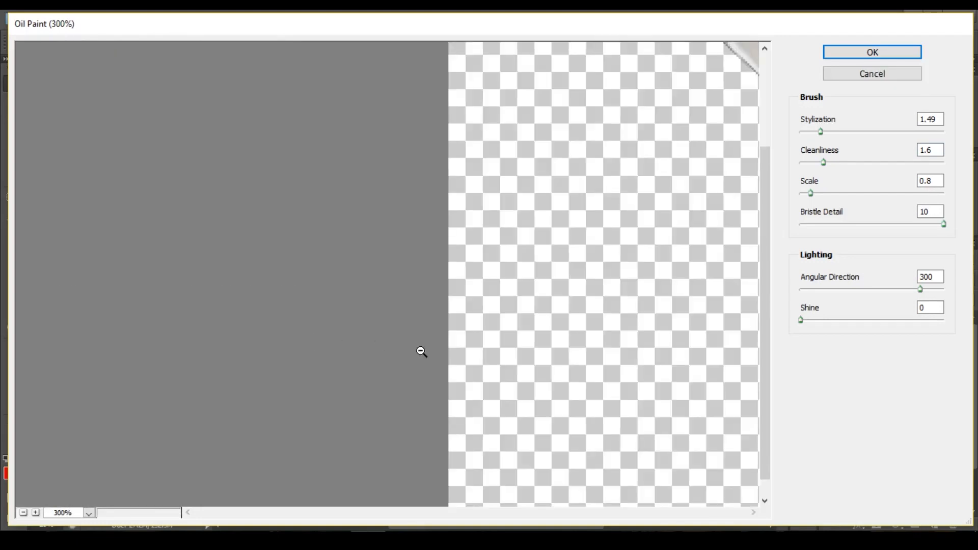
alt+click(408, 349)
alt+click(408, 348)
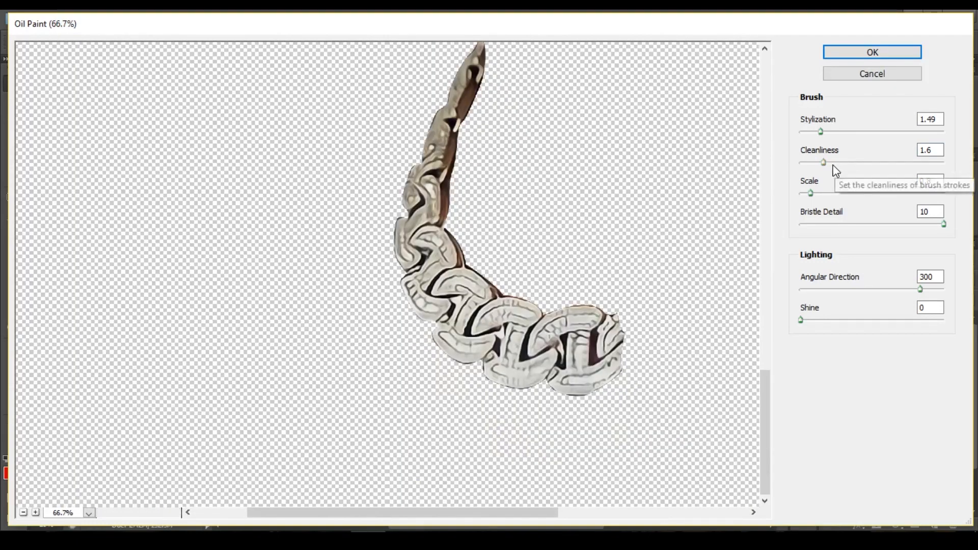
click(825, 132)
click(885, 51)
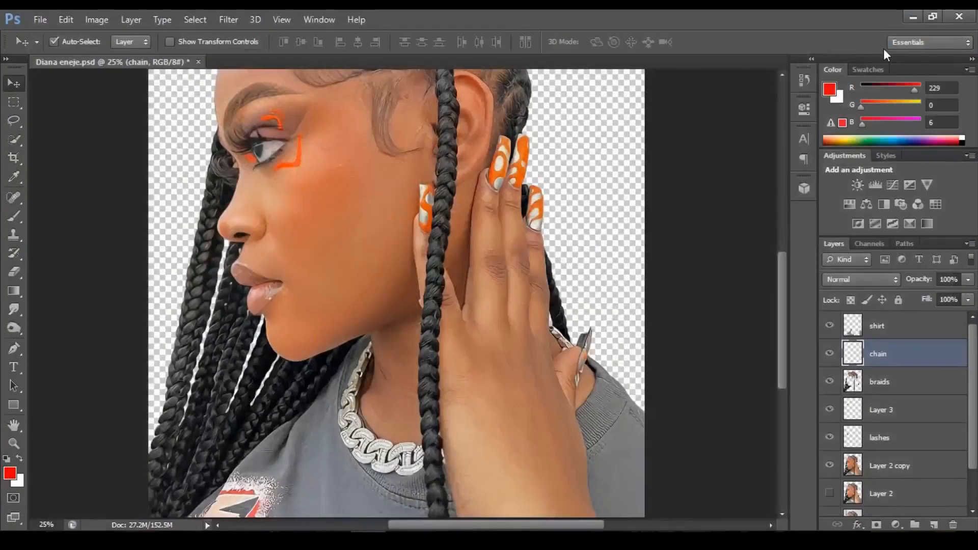
alt+click(524, 291)
key(ctrl+s)
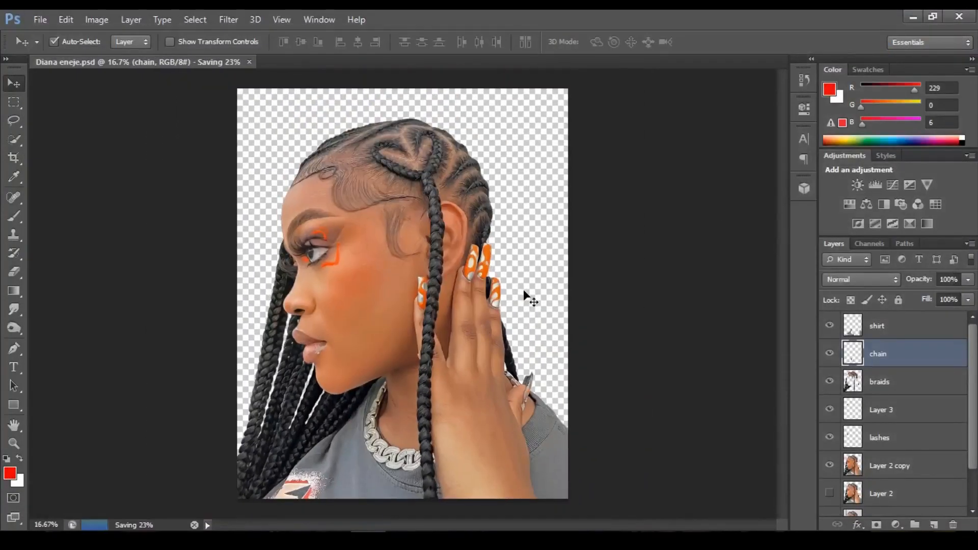